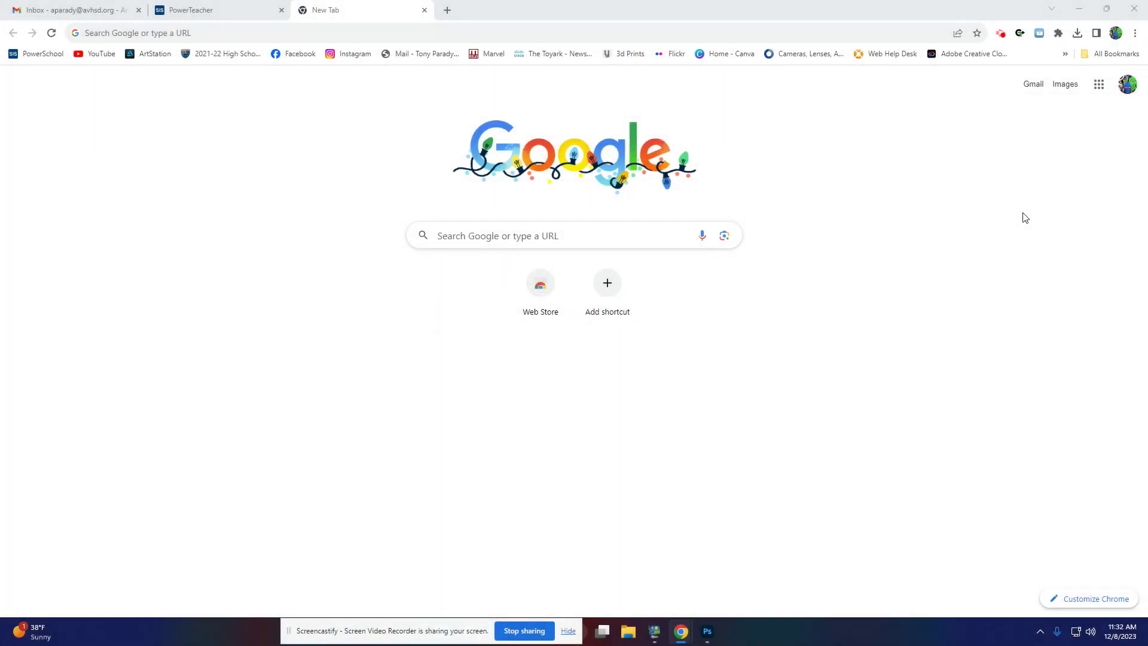
Minimize the Chrome window to reveal the desktop
left_click(1079, 9)
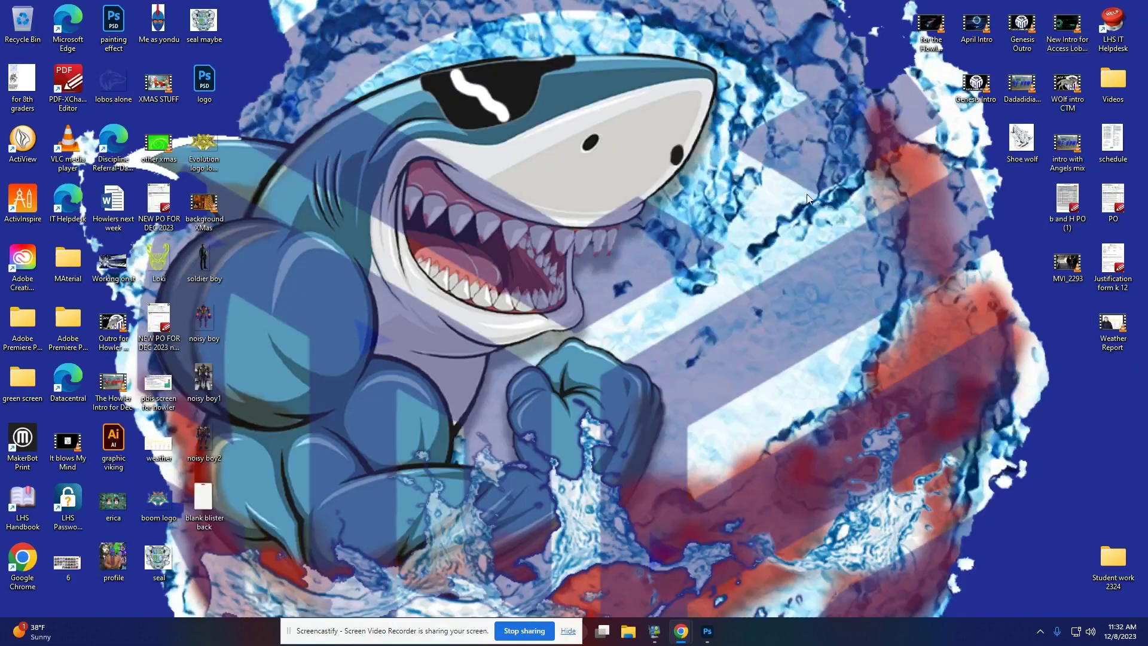
Bring Photoshop back and create a blank 15 x 15 inch (1080 x 1080 px) document
left_click(714, 637)
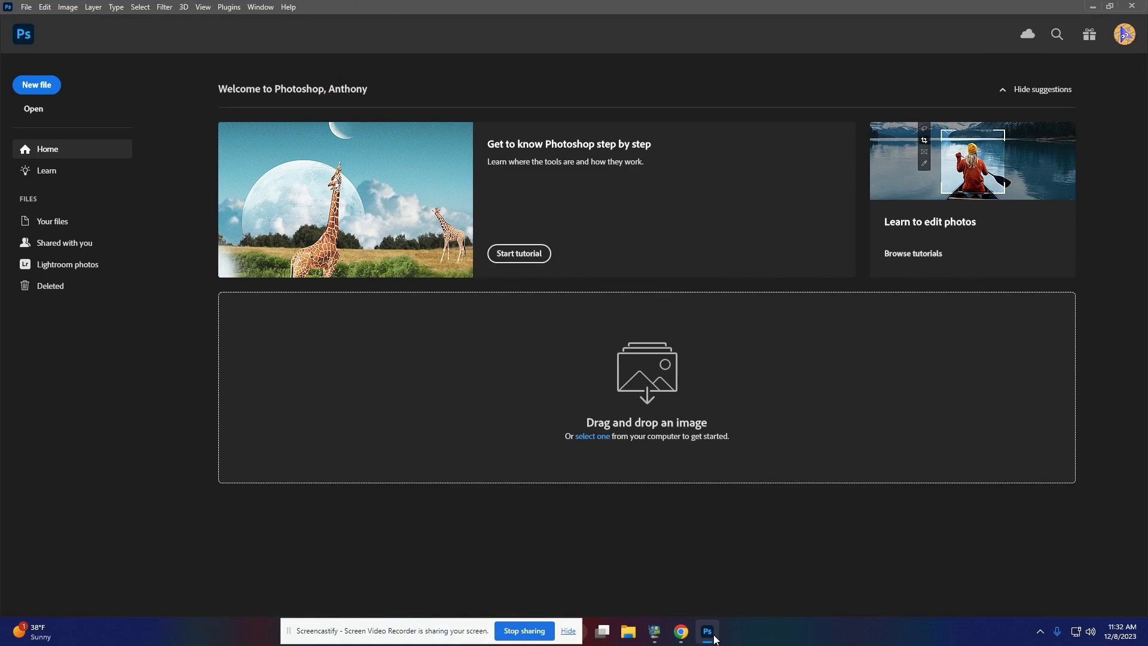
left_click(48, 89)
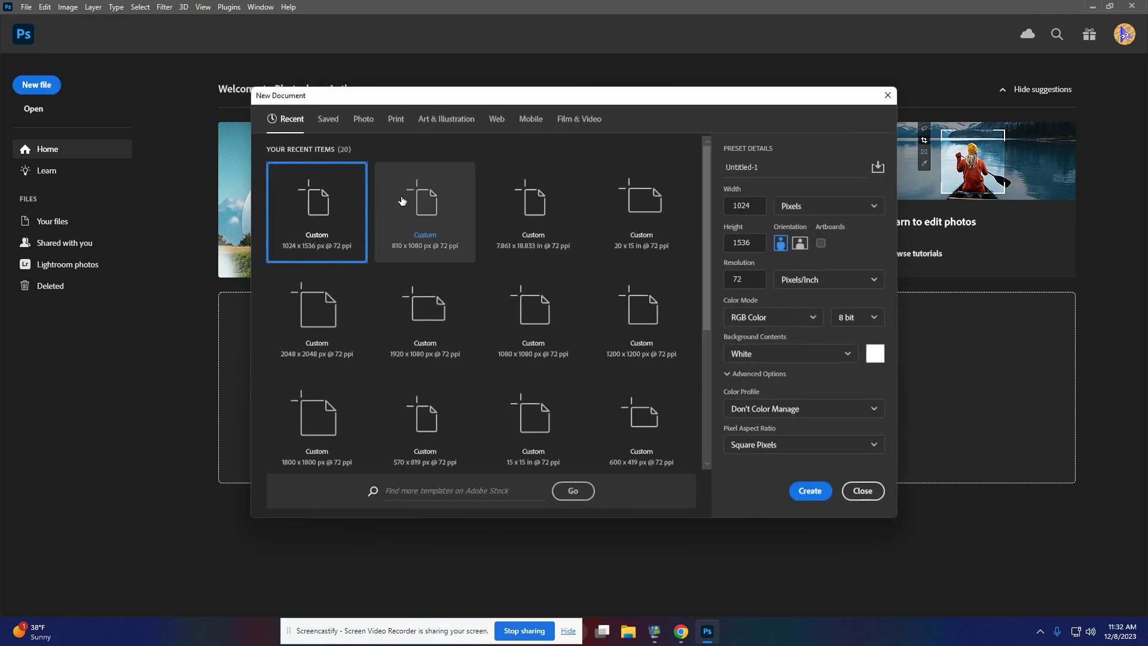
left_click(611, 221)
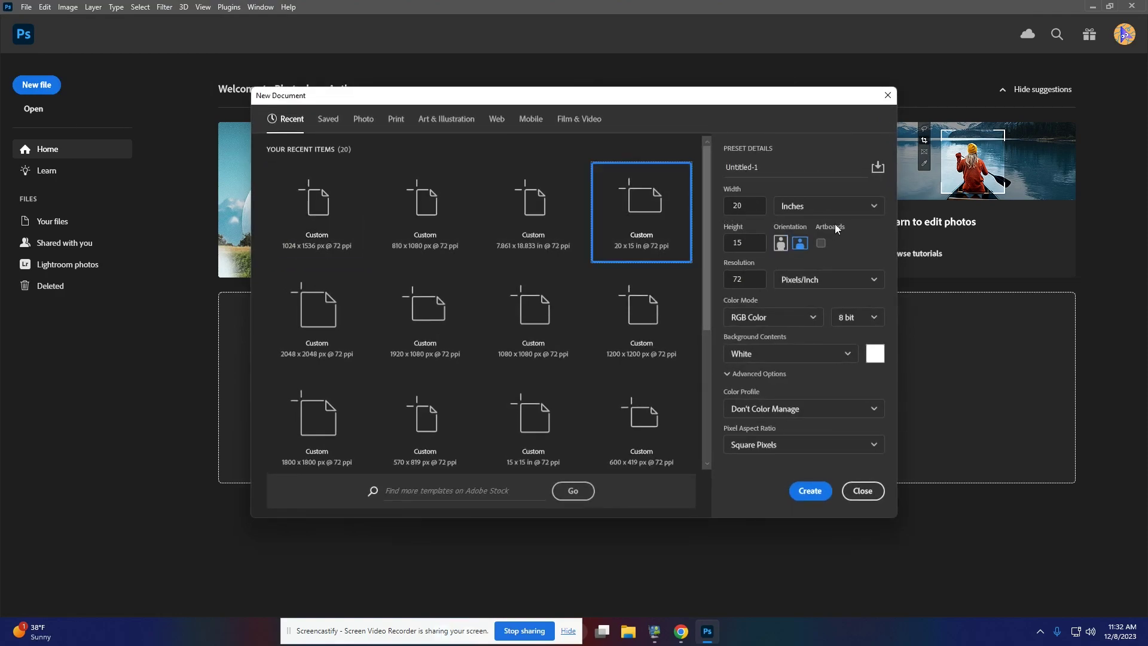
left_click(740, 202)
type("15")
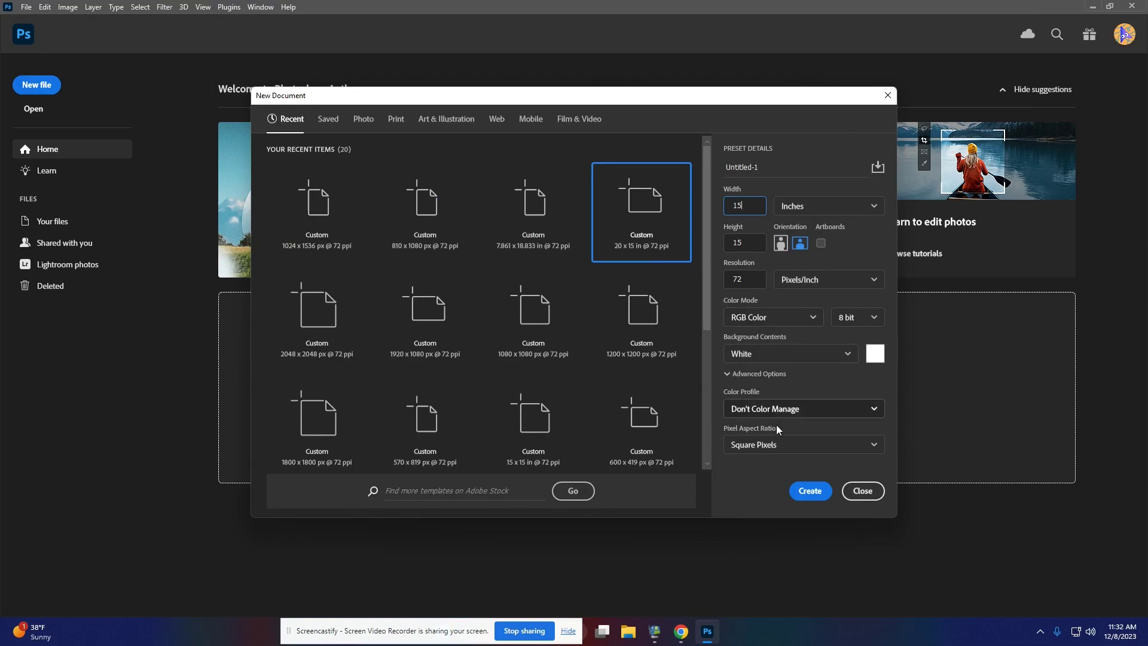
left_click(820, 491)
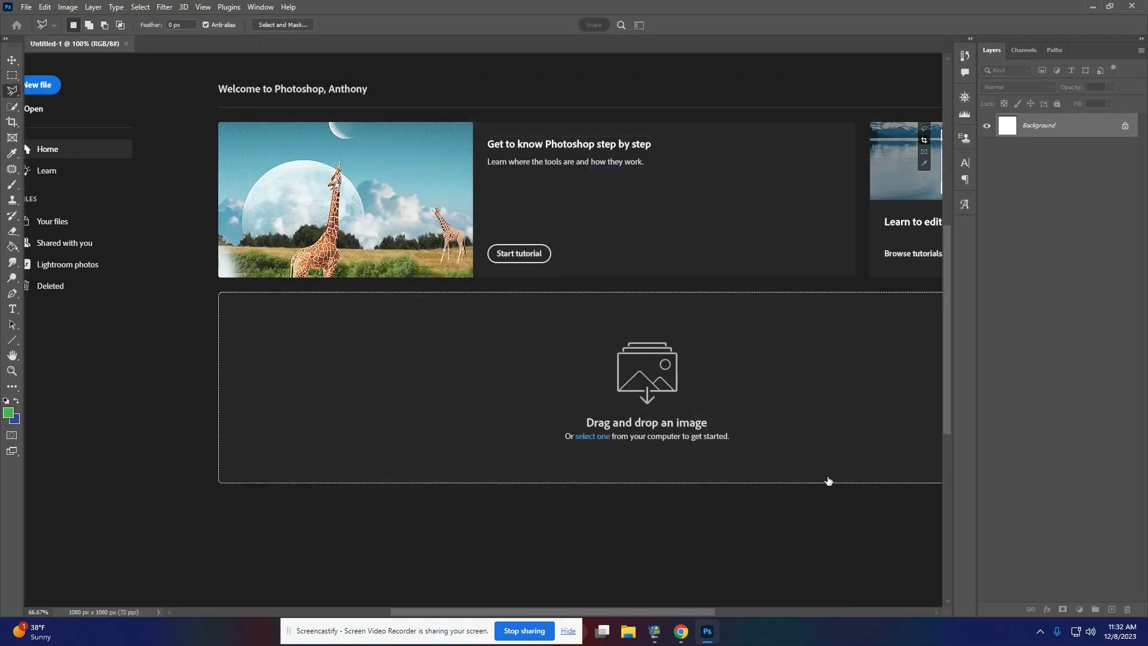
Open blank blister back.png from disk
left_click(26, 7)
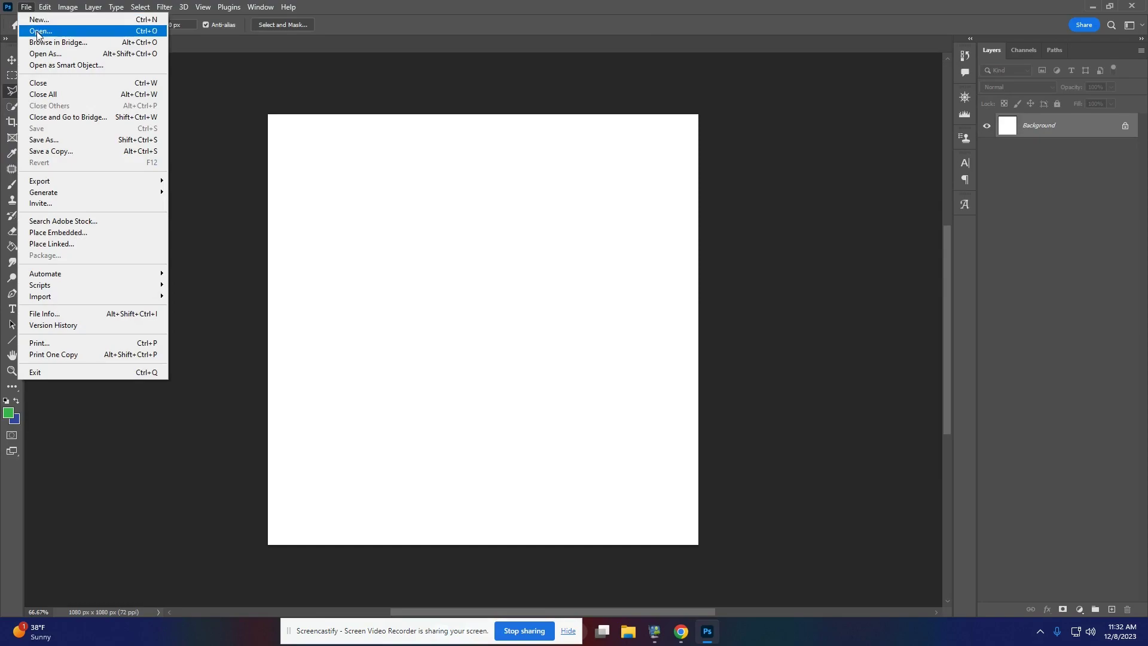
left_click(37, 32)
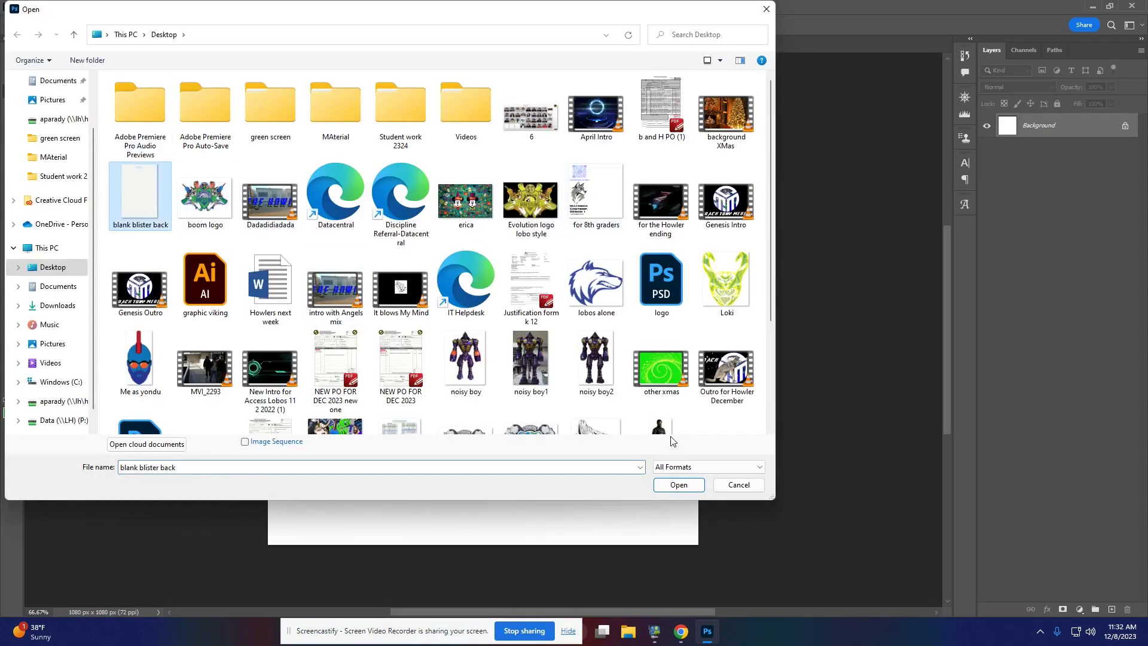
left_click(678, 483)
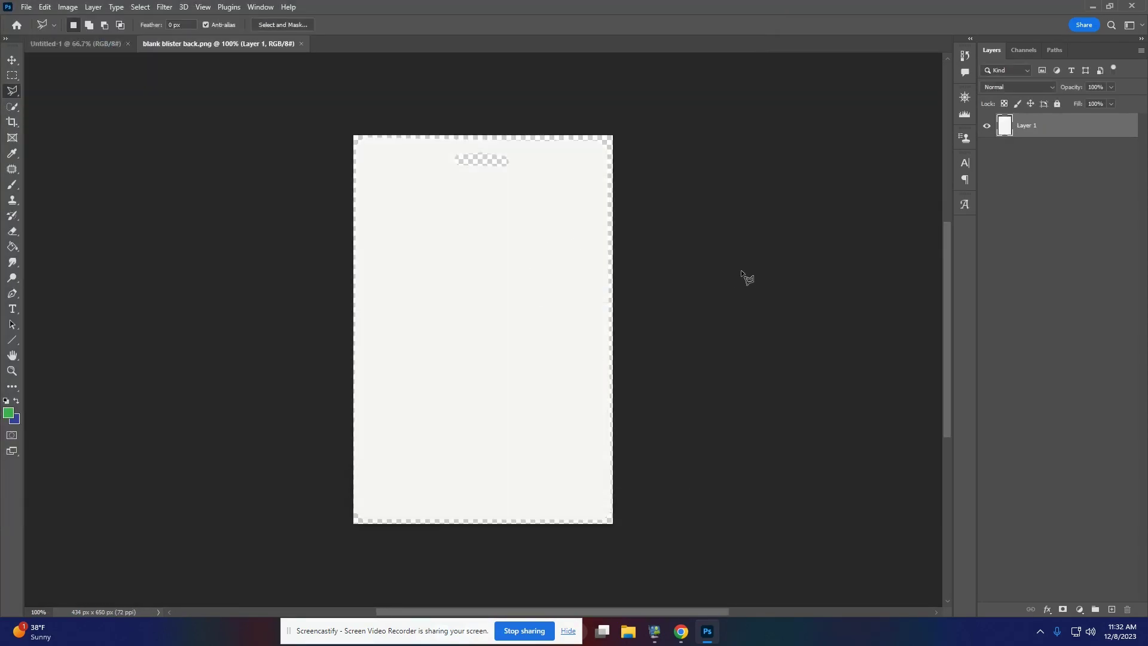
Fill the blank card shape with green, then with near-black, using the Paint Bucket
left_click(12, 247)
left_click(532, 317)
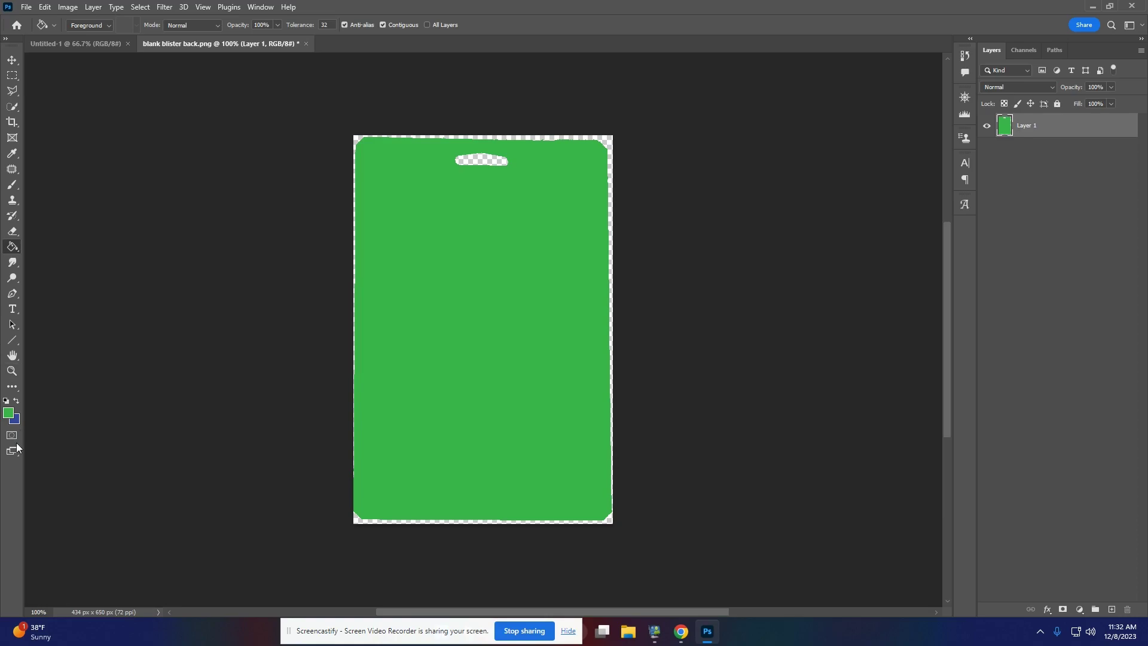
left_click(8, 413)
left_click(798, 411)
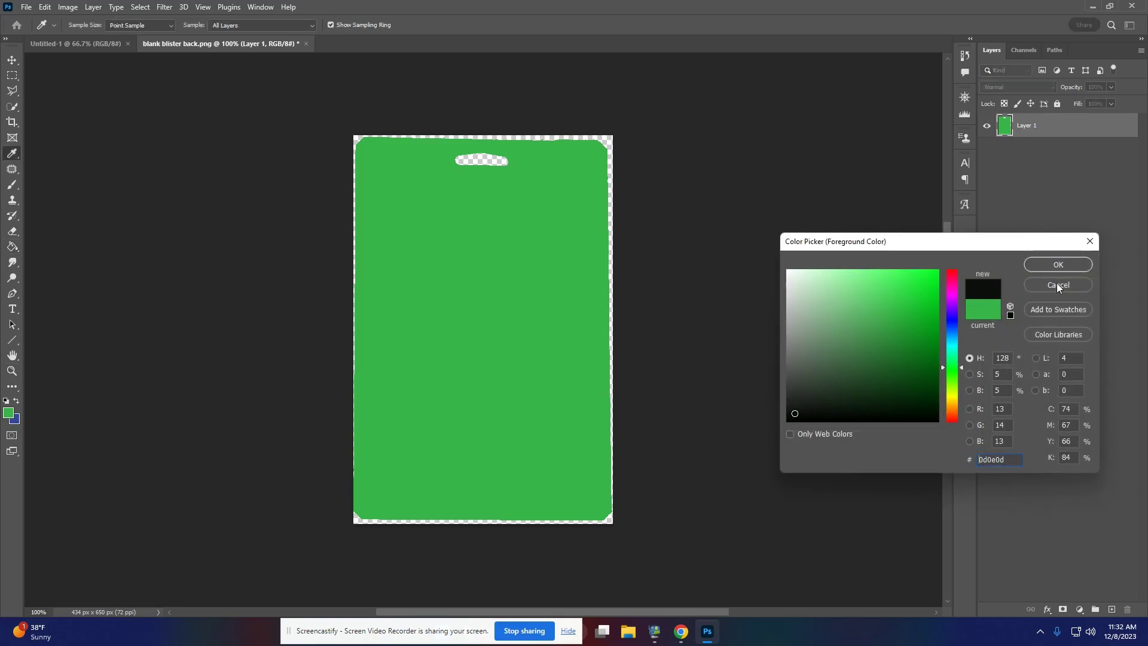
left_click(1058, 264)
left_click(401, 269)
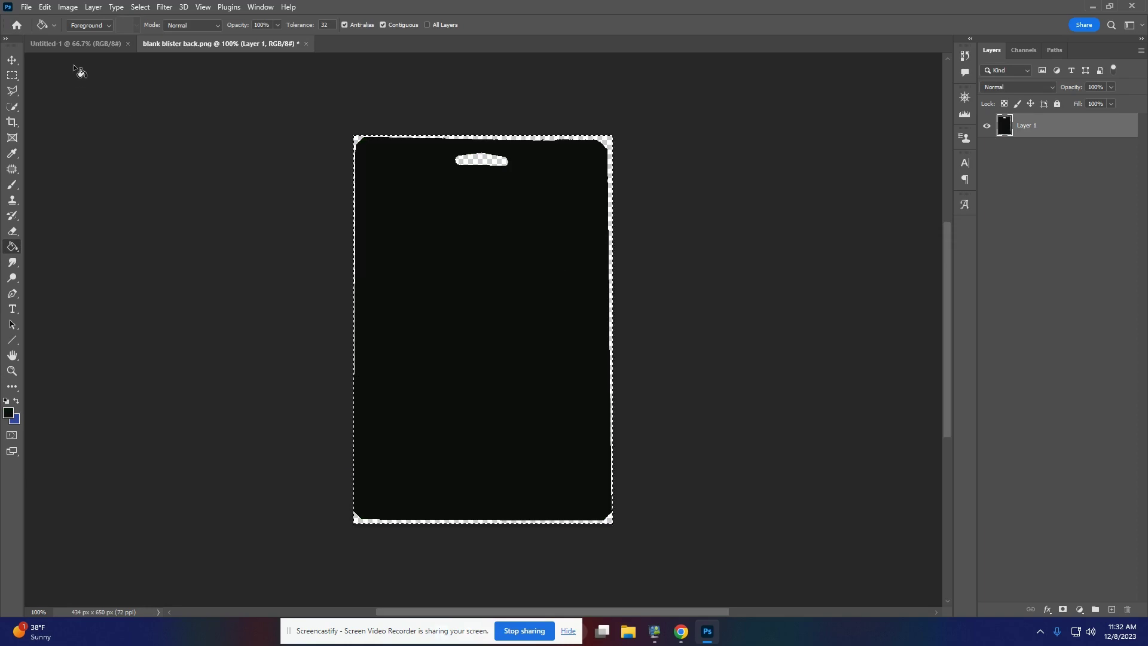
Paste the black card into Untitled-1 and scale it up to nearly fill the canvas height
left_click(81, 44)
key("ctrl+v")
key("v")
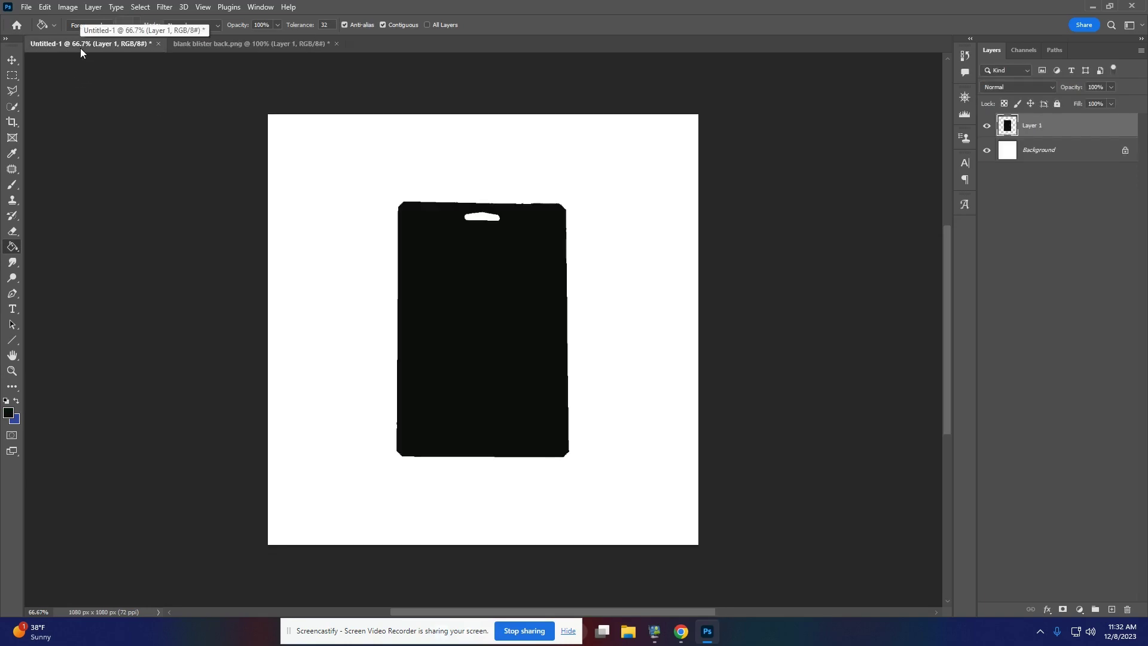
key("ctrl+t")
left_click_drag(394, 202, 348, 129)
left_click_drag(568, 456, 632, 530)
key("Return")
key("g")
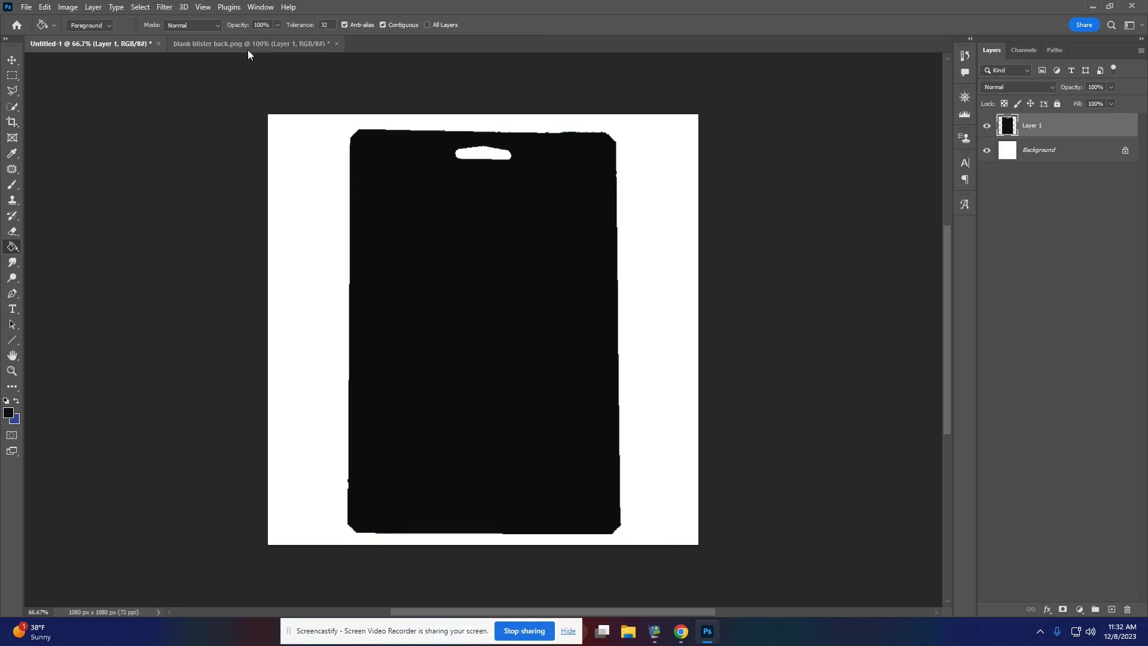
key("m")
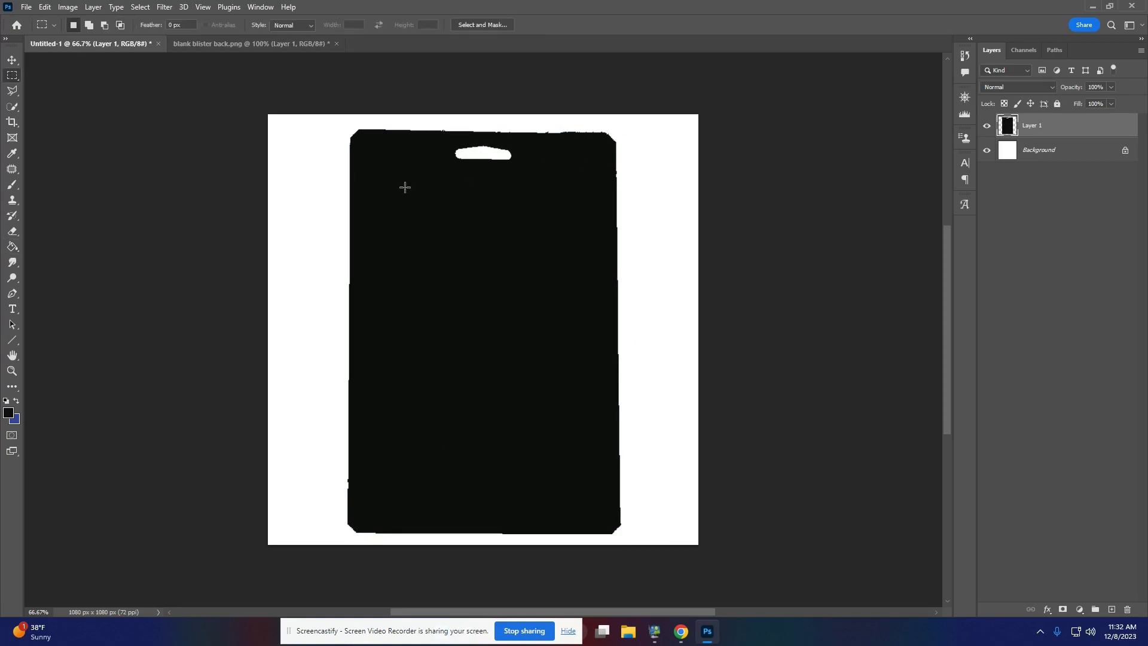
Add a Gradient Overlay to Layer 1 and set its left stop to bright green 20e586
double_click(1073, 132)
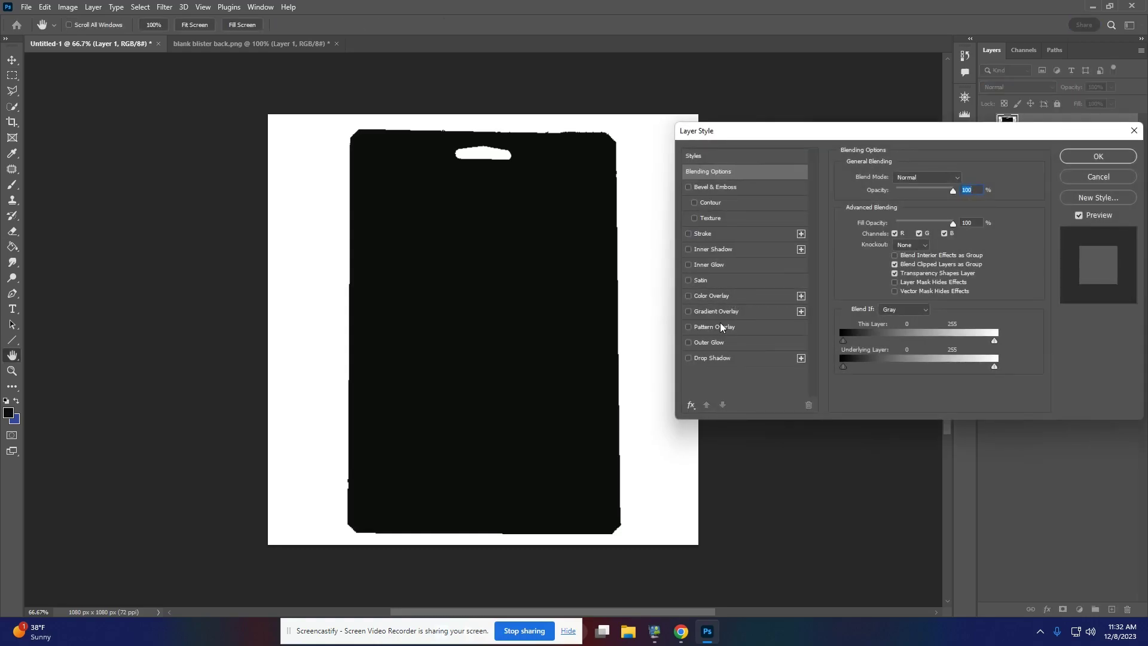
left_click(688, 312)
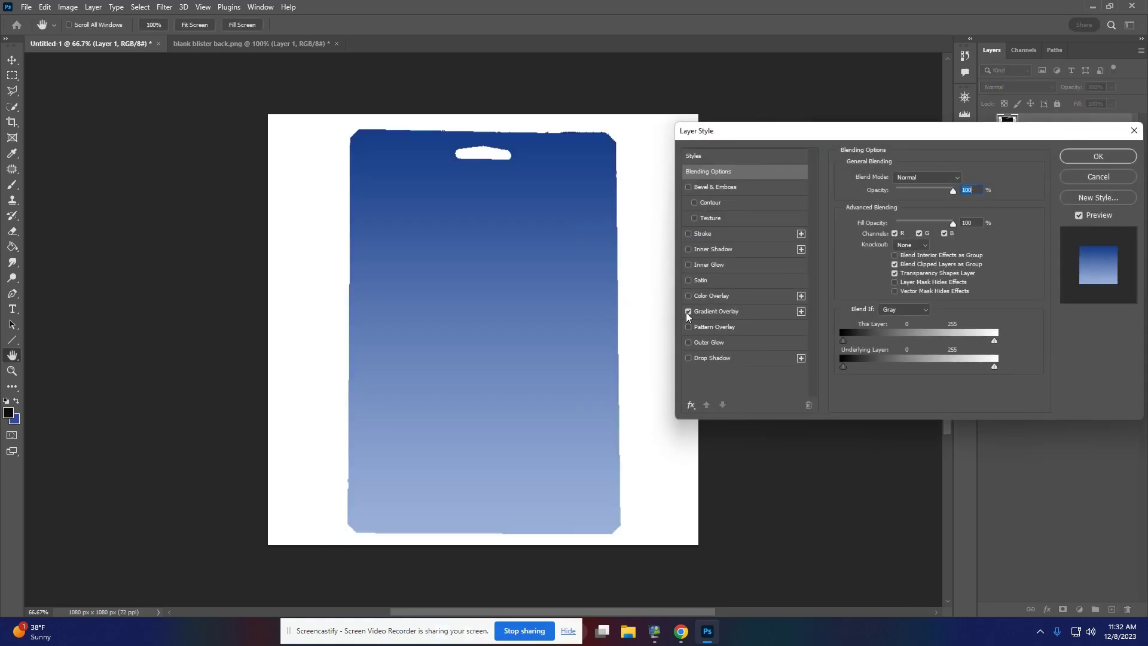
left_click(743, 313)
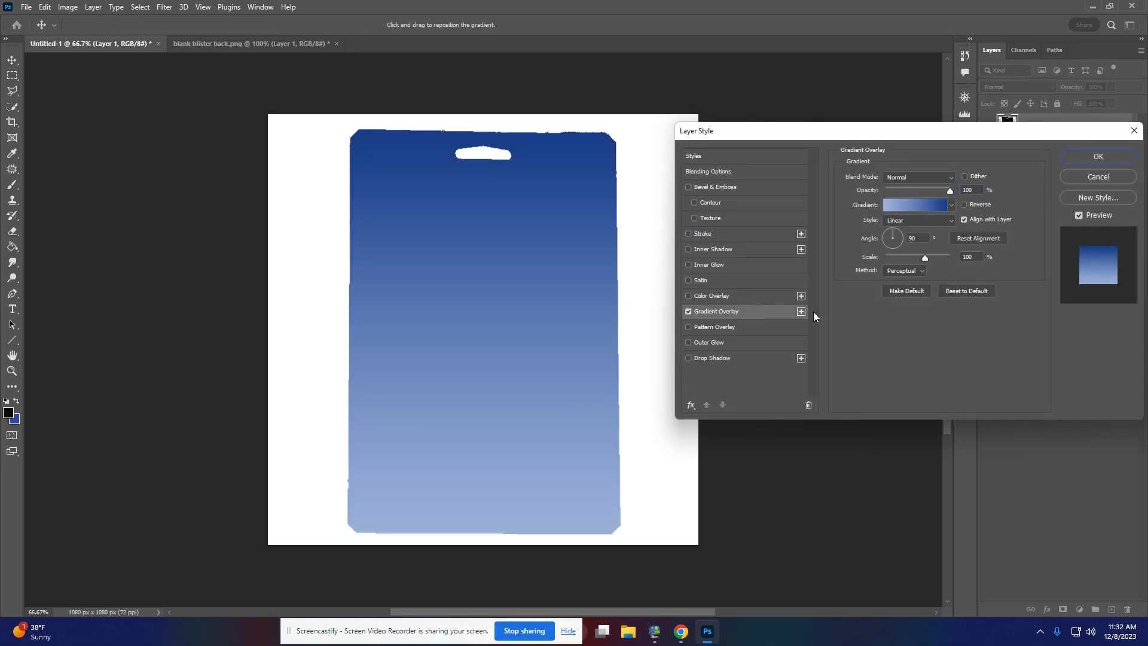
left_click(913, 207)
left_click(683, 313)
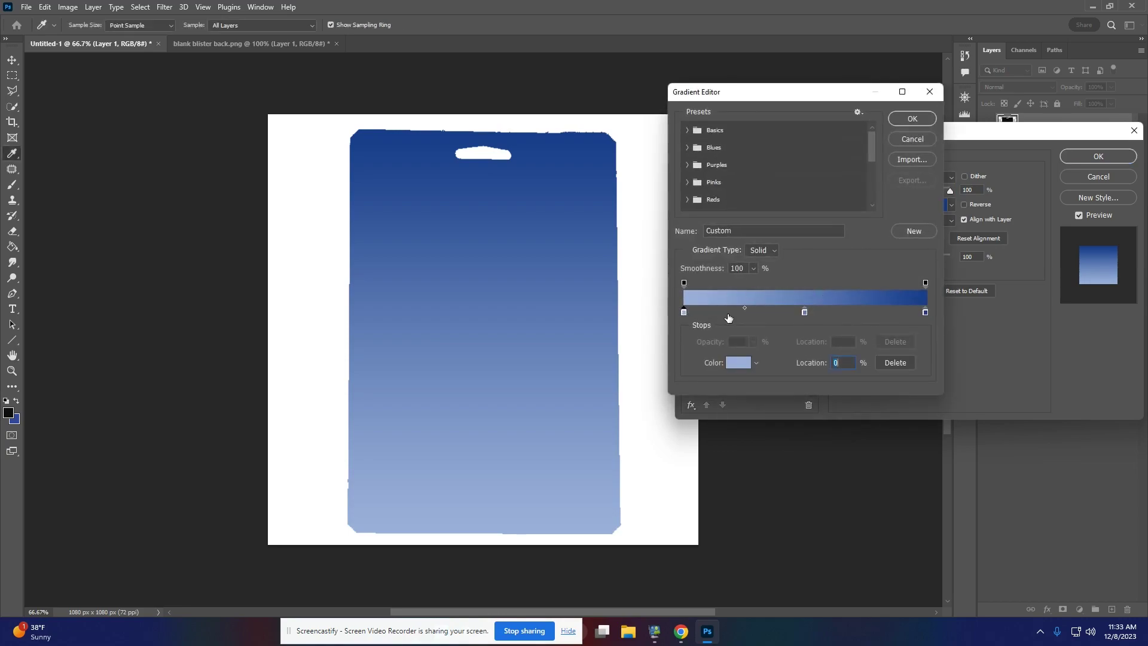
left_click(739, 363)
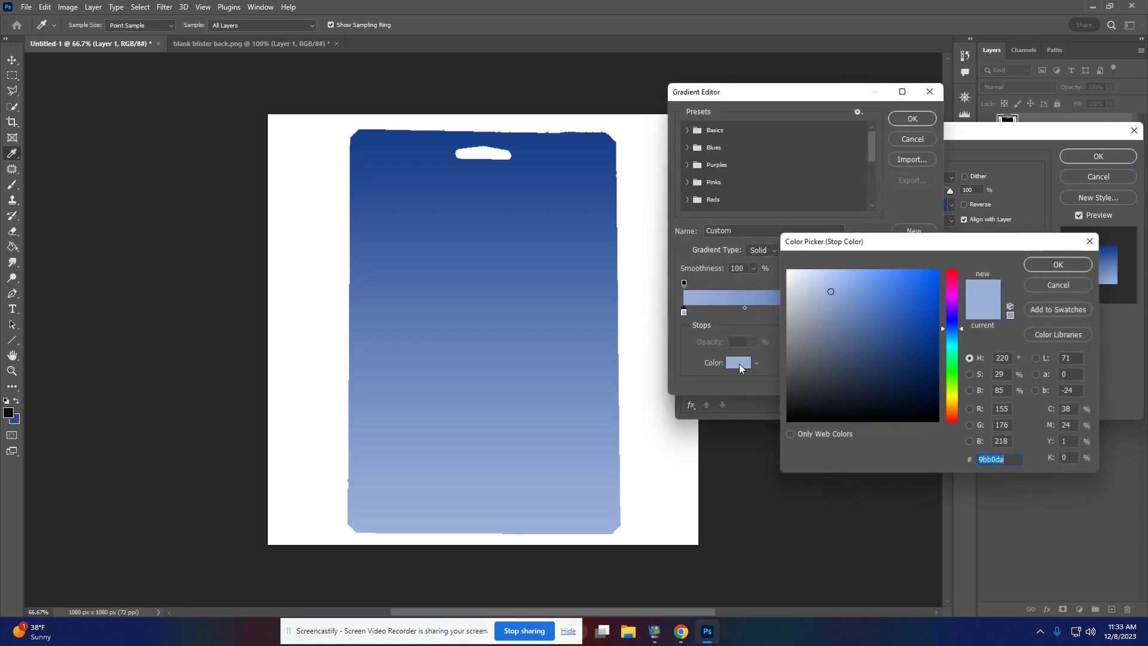
left_click(952, 360)
left_click(917, 284)
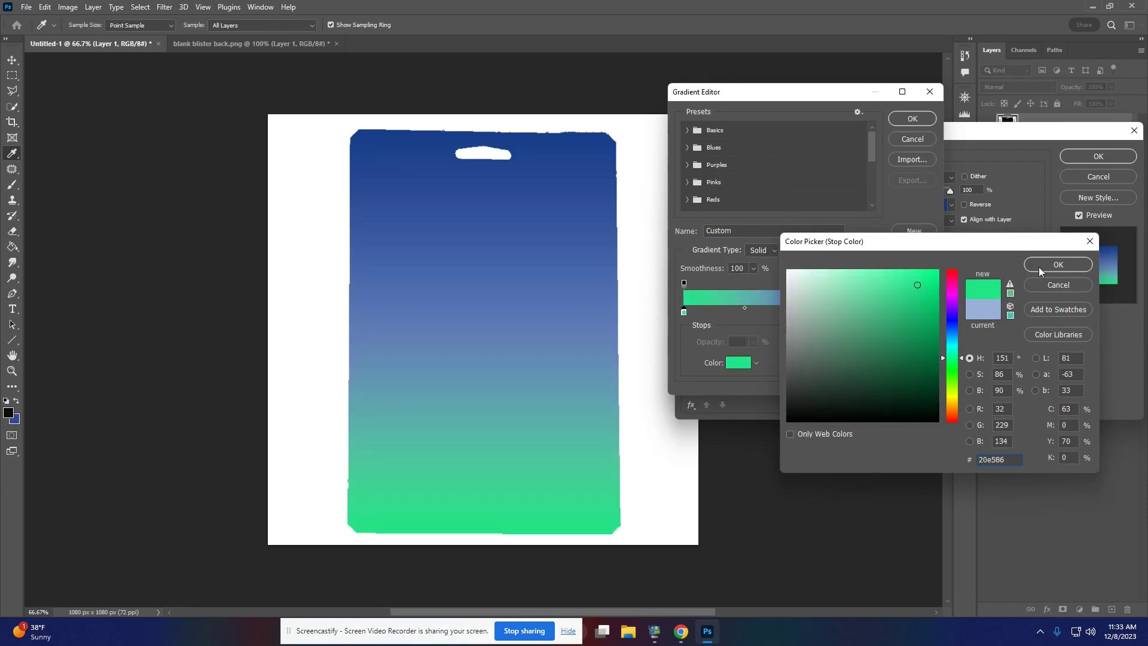
left_click(1058, 264)
Set the right gradient stop to black 000000 and apply the overlay
left_click(925, 310)
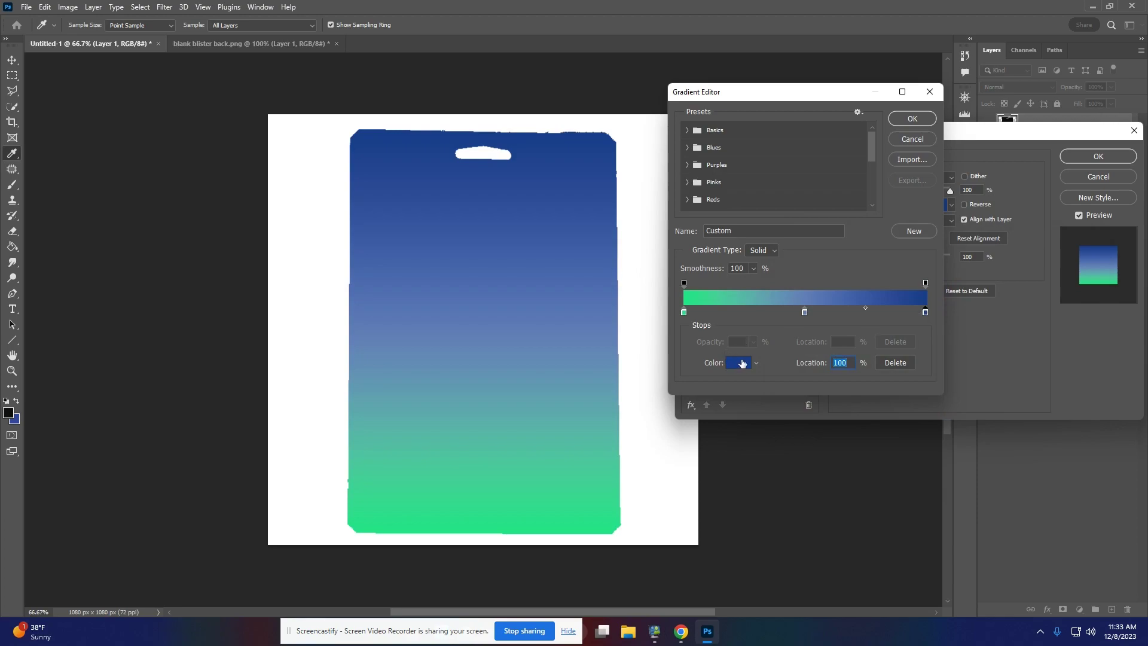
left_click(741, 363)
left_click(792, 421)
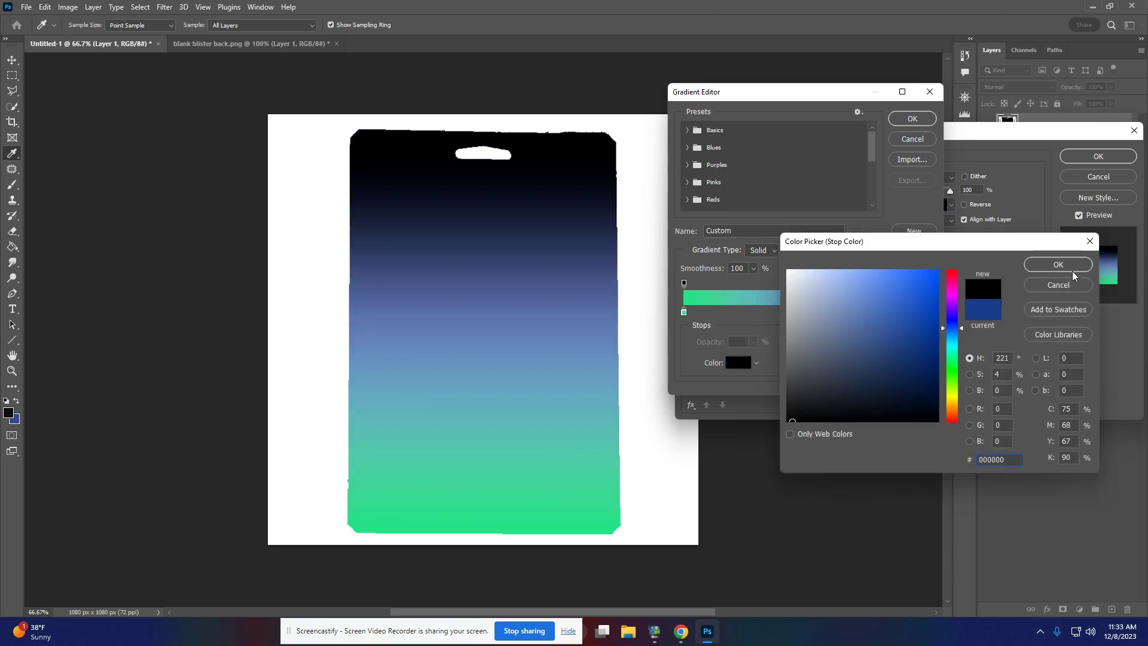
left_click(1072, 267)
left_click(912, 119)
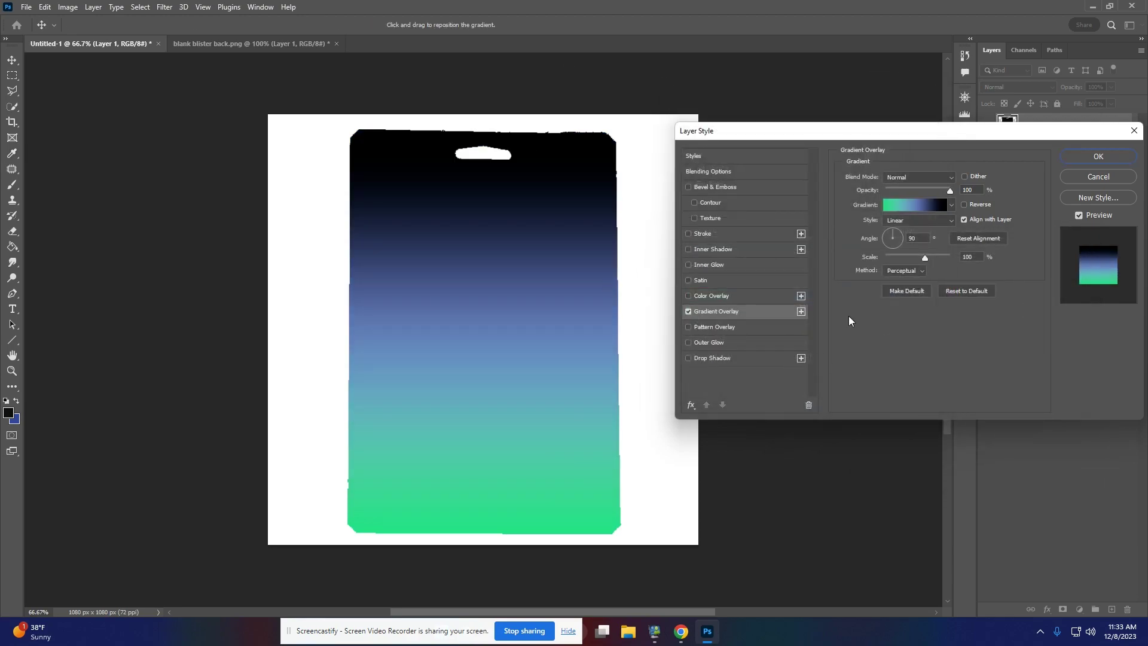
left_click(1089, 160)
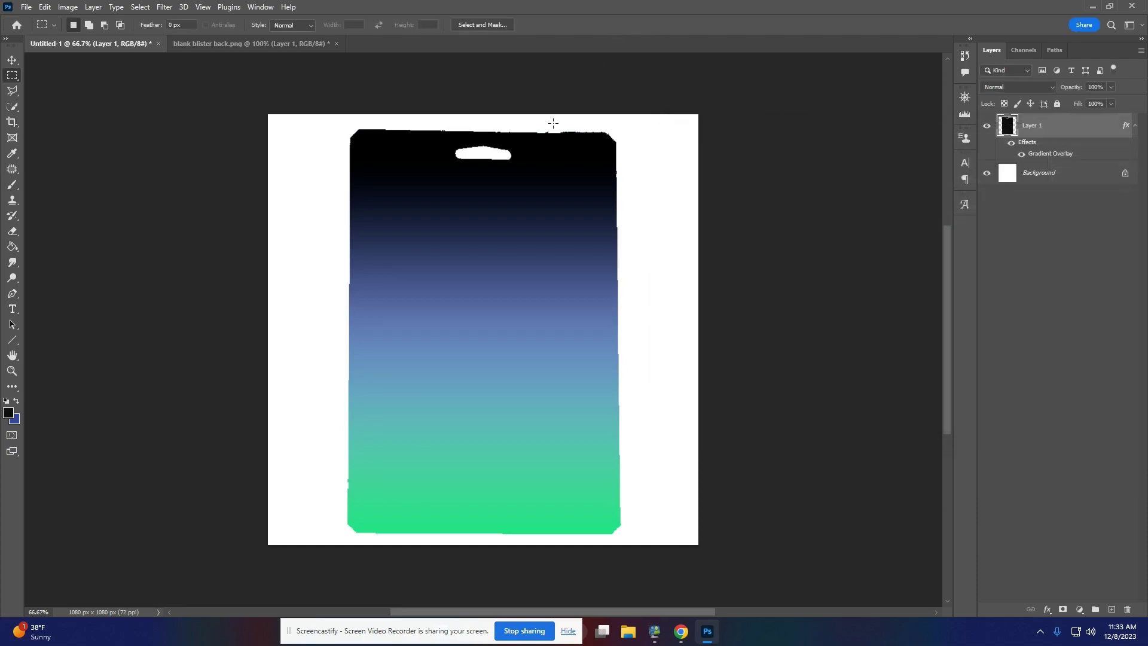
Try a Pattern Overlay on the card, browsing Water, Grass and Trees to pick a brown grass pattern
double_click(1073, 130)
left_click(688, 327)
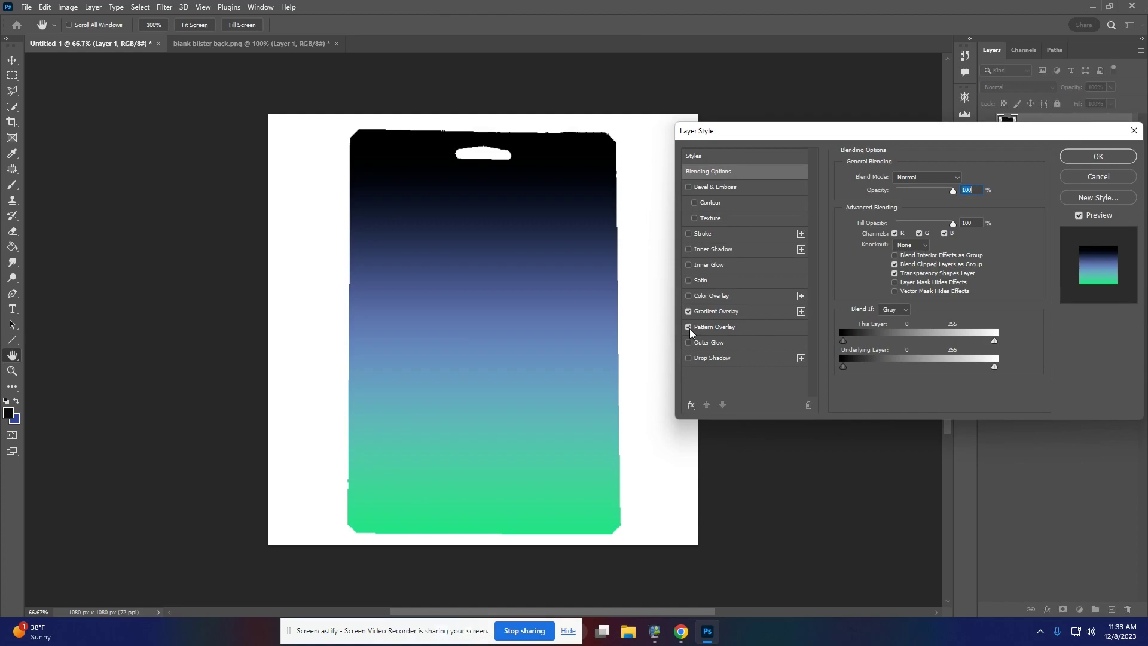
left_click(761, 317)
left_click(750, 325)
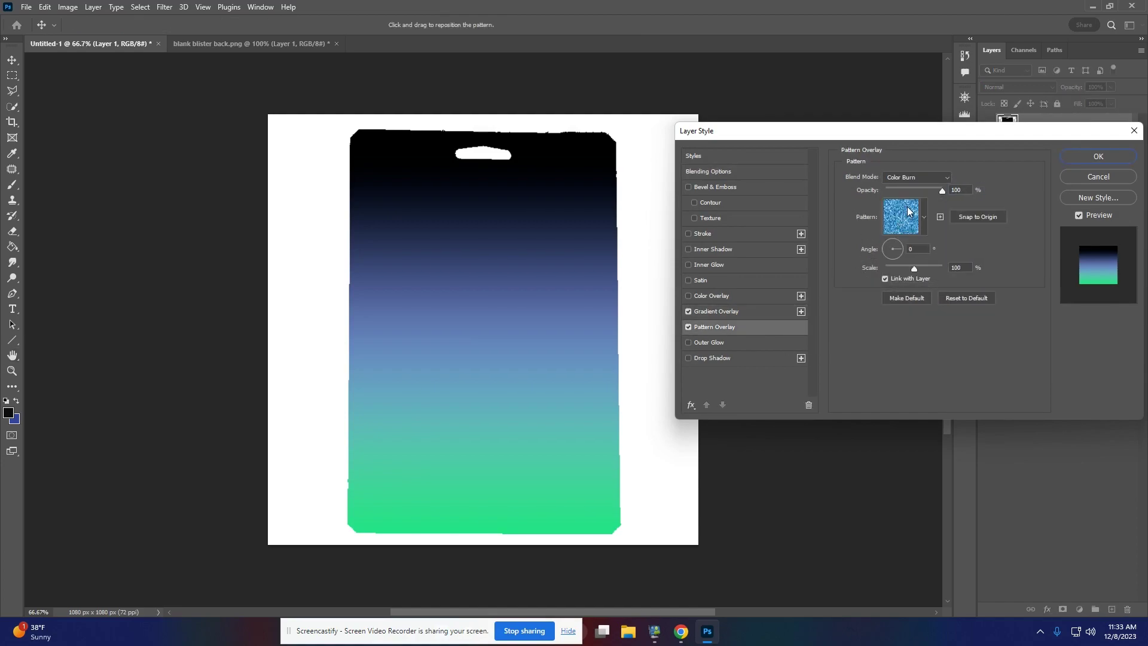
left_click(924, 216)
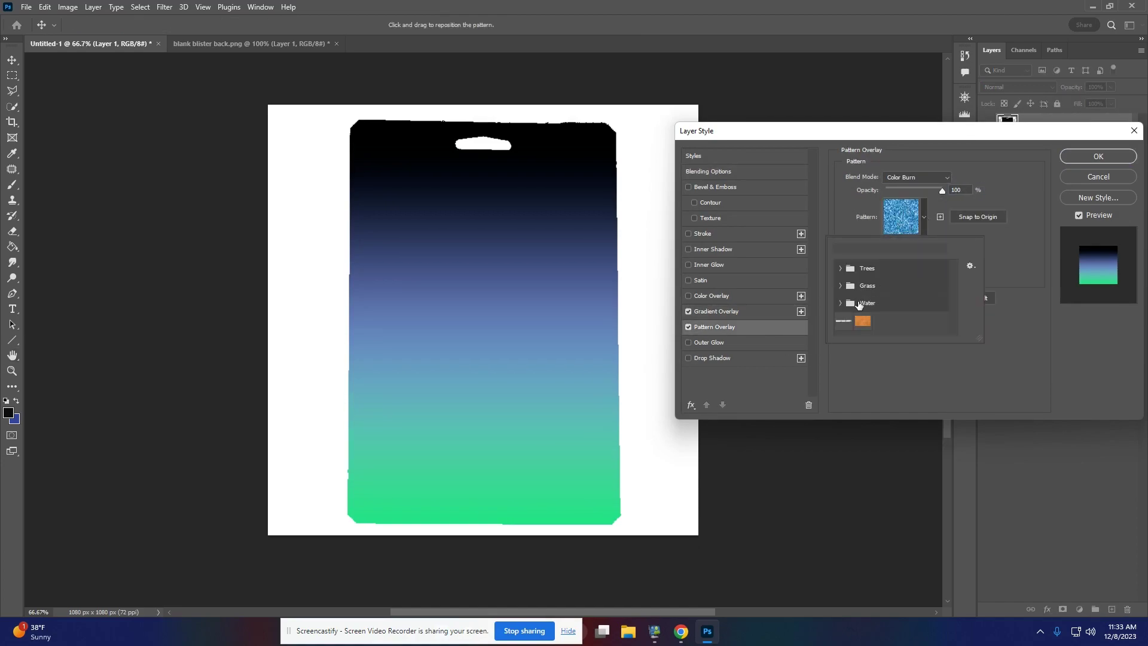
left_click(841, 302)
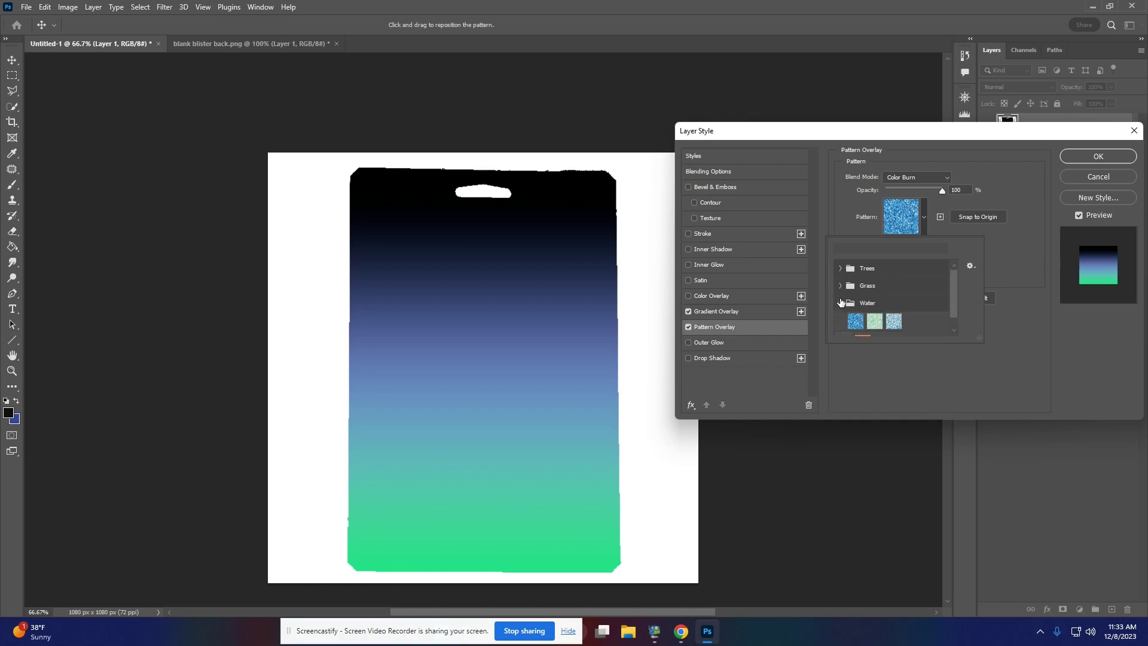
left_click(841, 286)
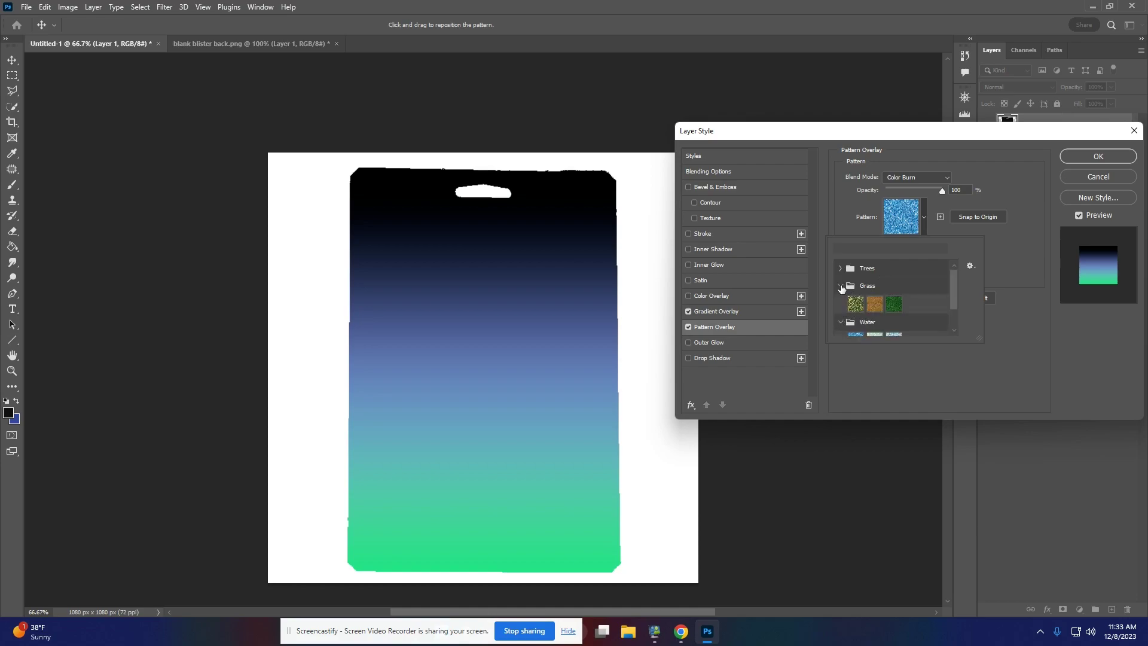
left_click(840, 268)
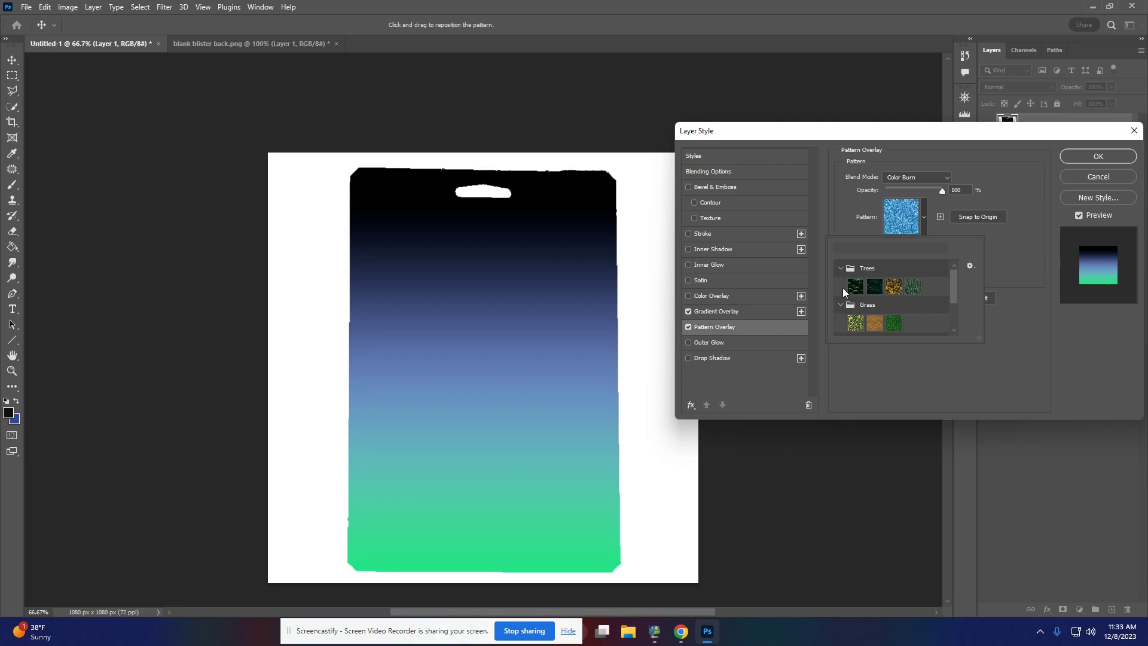
left_click(876, 323)
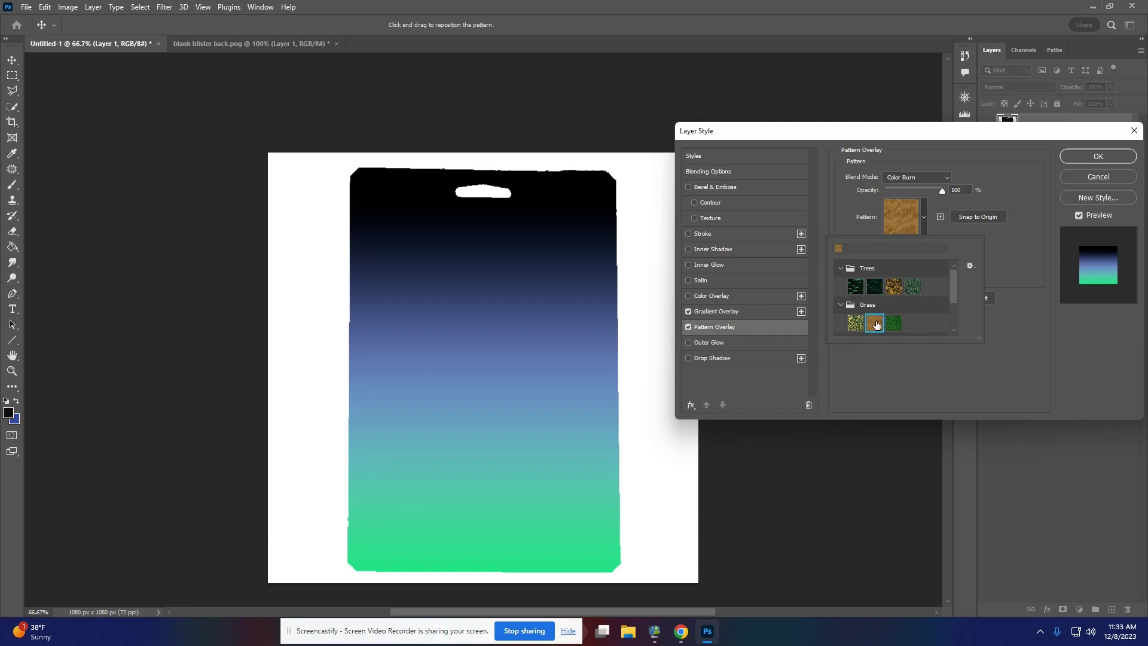
left_click(1013, 180)
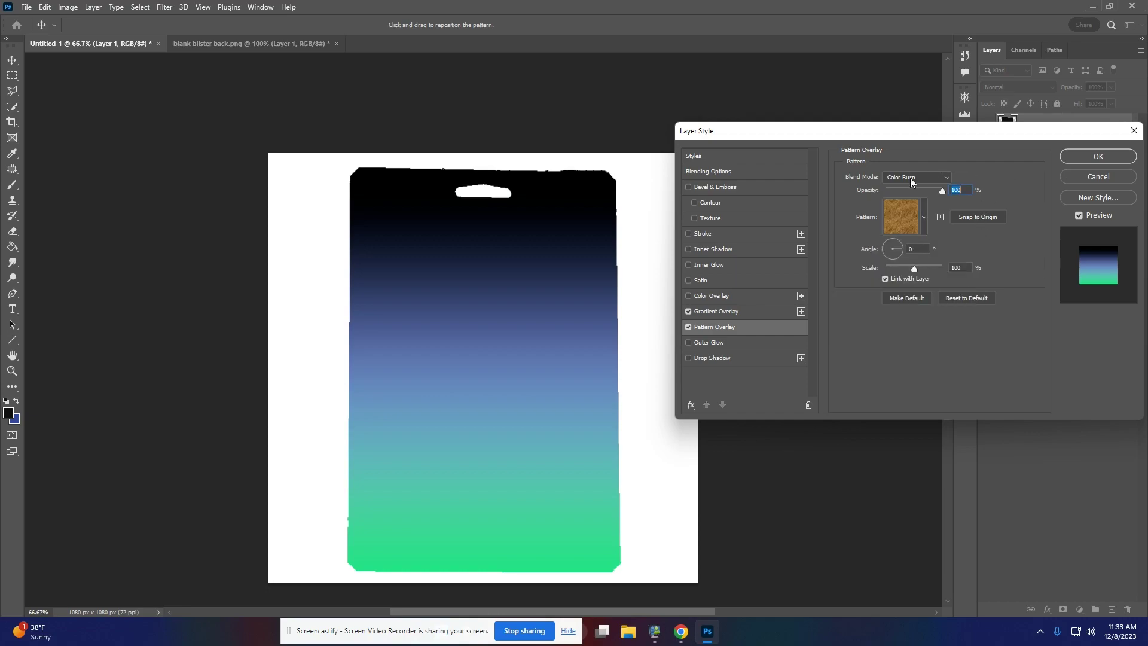
Set the overlay blend mode to Normal, then cancel the Layer Style dialog to discard it
left_click(925, 178)
left_click(912, 189)
left_click(912, 181)
left_click(1074, 175)
left_click(1074, 175)
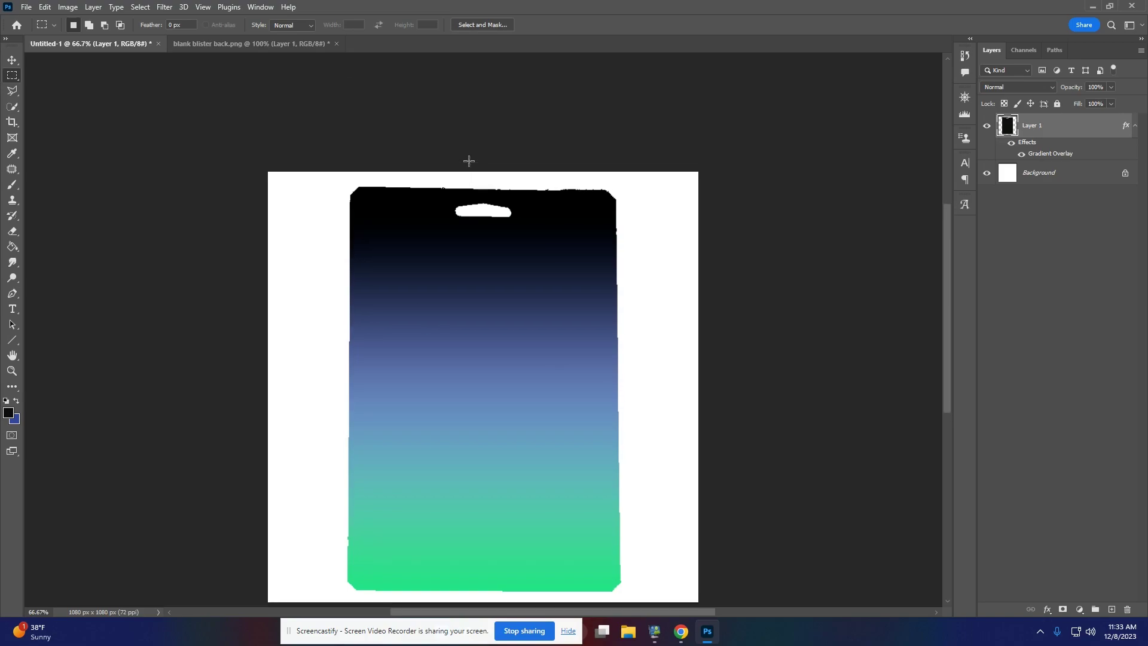
Apply Oil Paint at Scale 10.0, Bristle Detail 10.0 and Cleanliness 3.9, then add a new layer
left_click(164, 7)
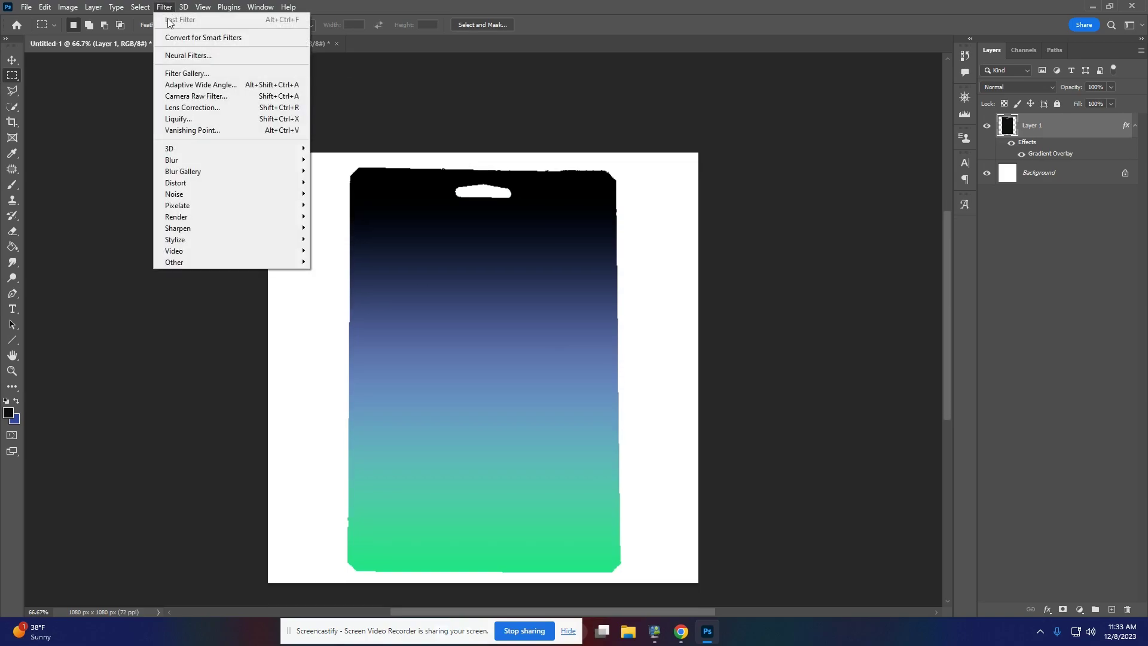
mouse_move(192, 245)
left_click(353, 284)
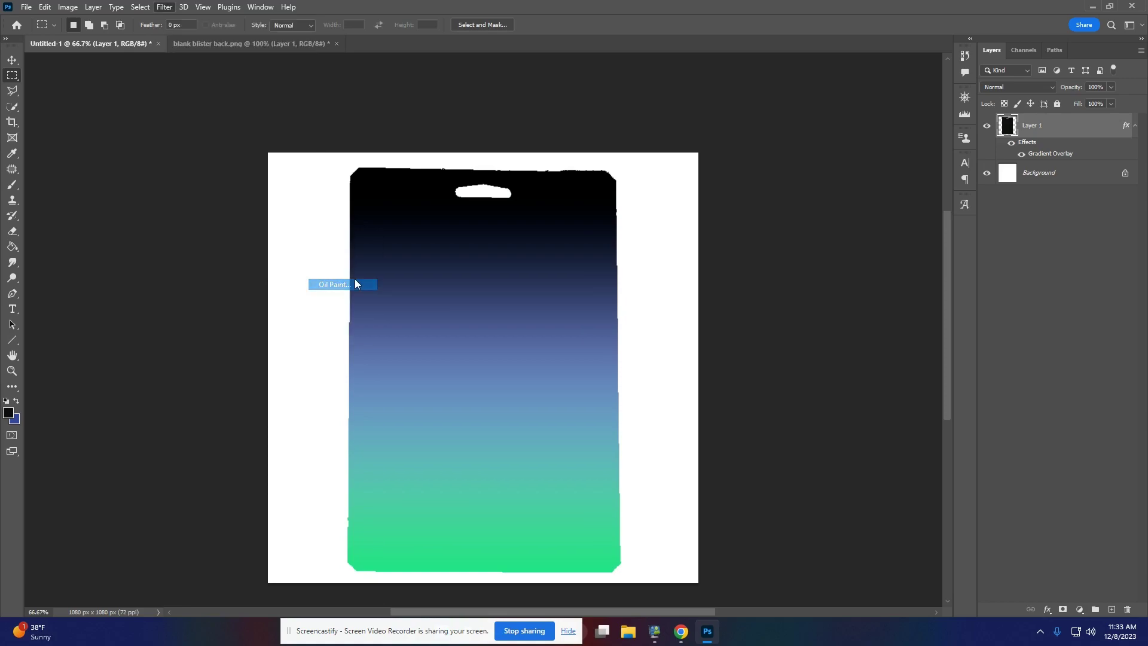
left_click_drag(558, 62, 813, 87)
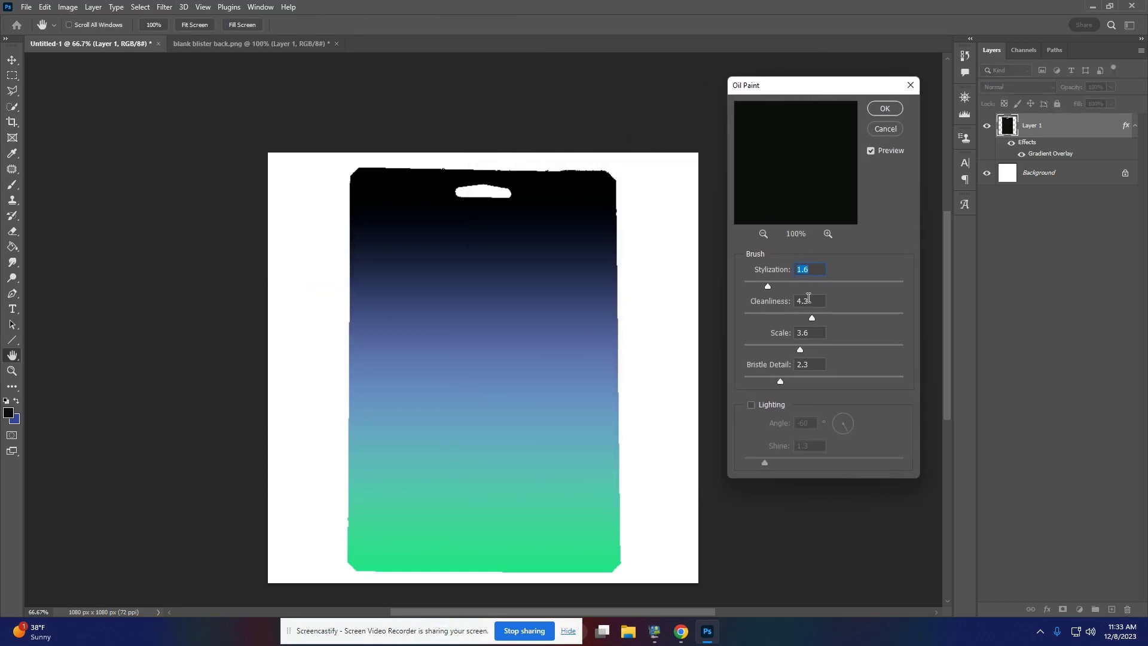
left_click_drag(800, 350, 931, 356)
left_click_drag(781, 381, 997, 395)
left_click_drag(783, 315, 806, 315)
left_click(884, 108)
left_click(1112, 608)
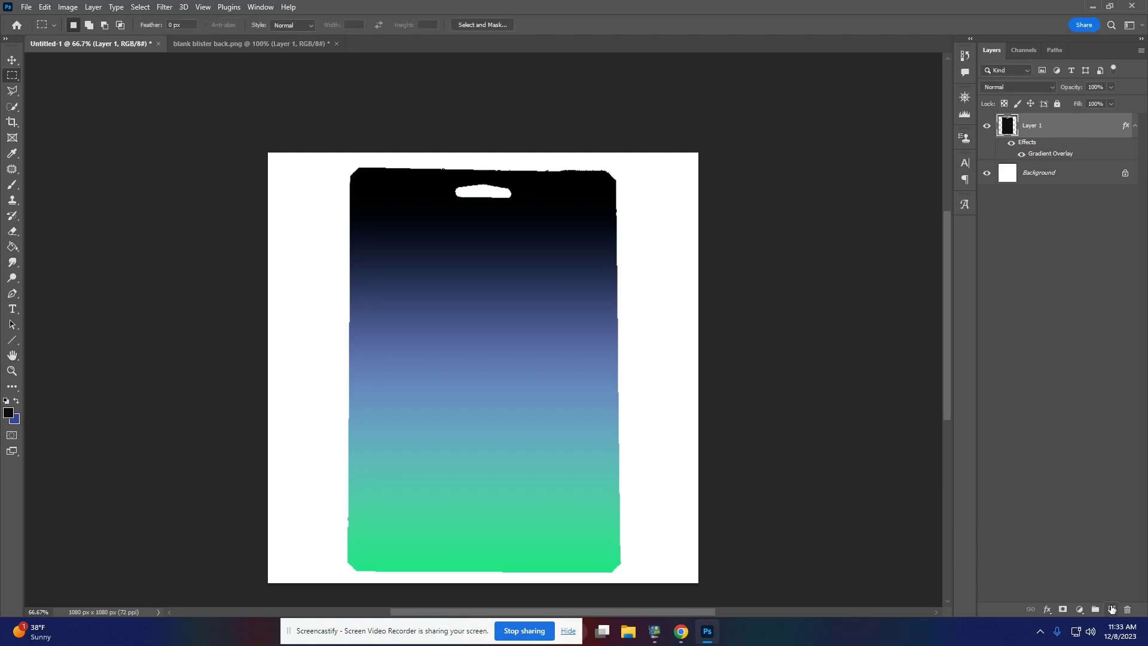
Move the new layer below Layer 1, merge Layer 1 down into Layer 2, and add empty Layer 3
key("ctrl+bracketleft")
left_click(1066, 129)
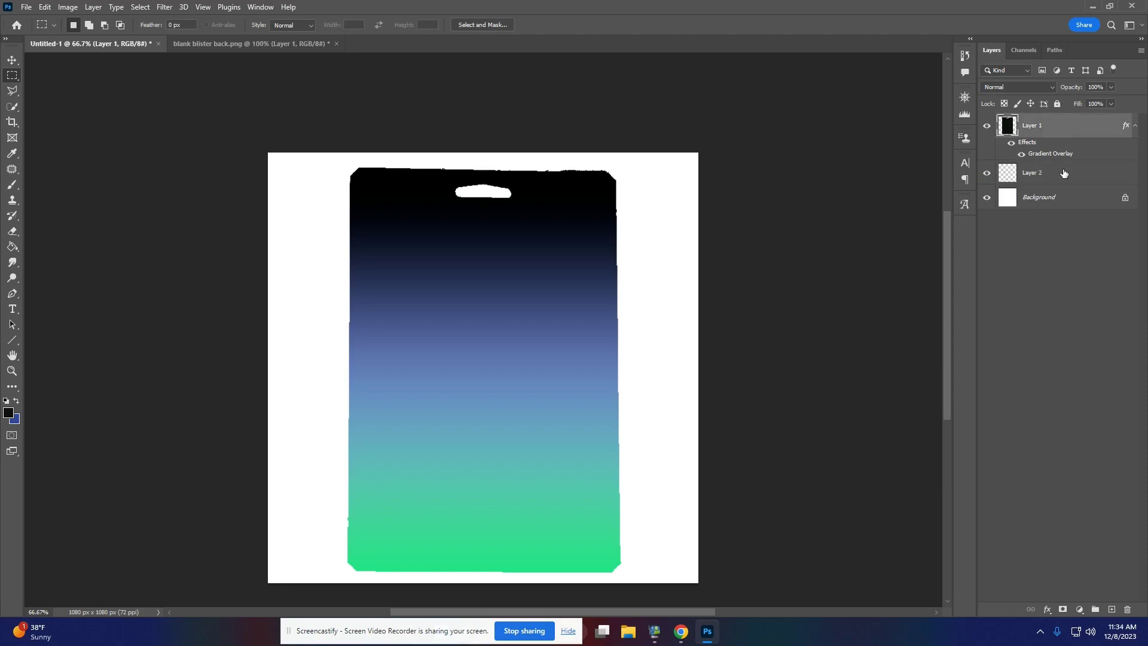
key("ctrl+e")
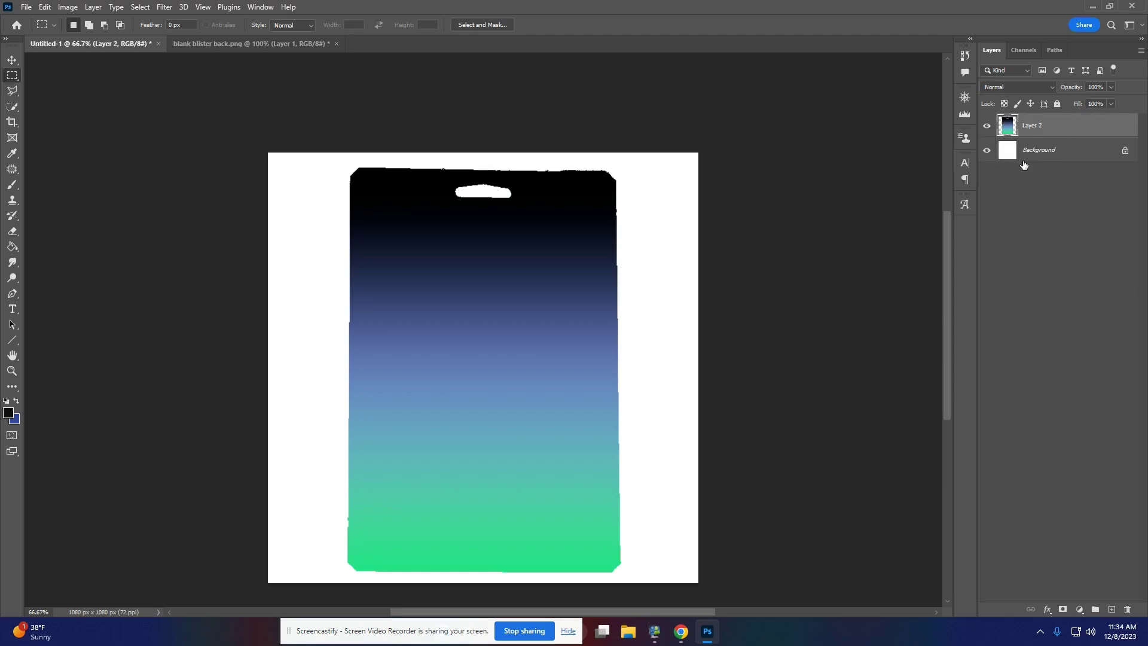
left_click(164, 10)
left_click(163, 10)
left_click(1110, 610)
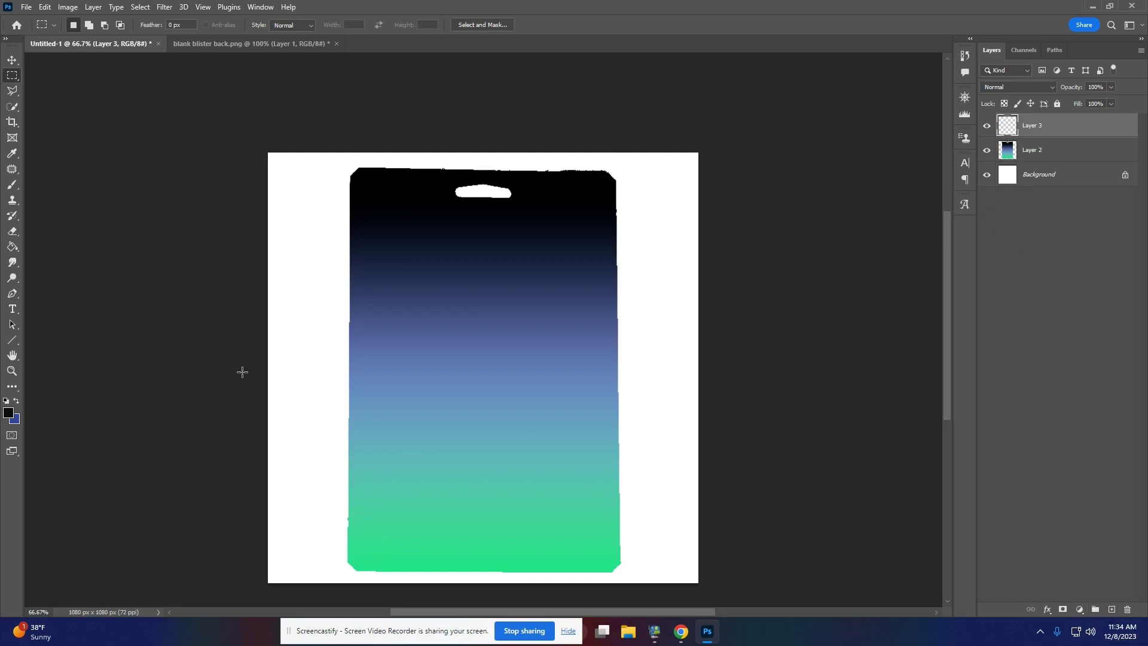
Draw a black 567 x 609 px rectangle over the card's lower half with 37 px rounded corners
left_click(16, 340)
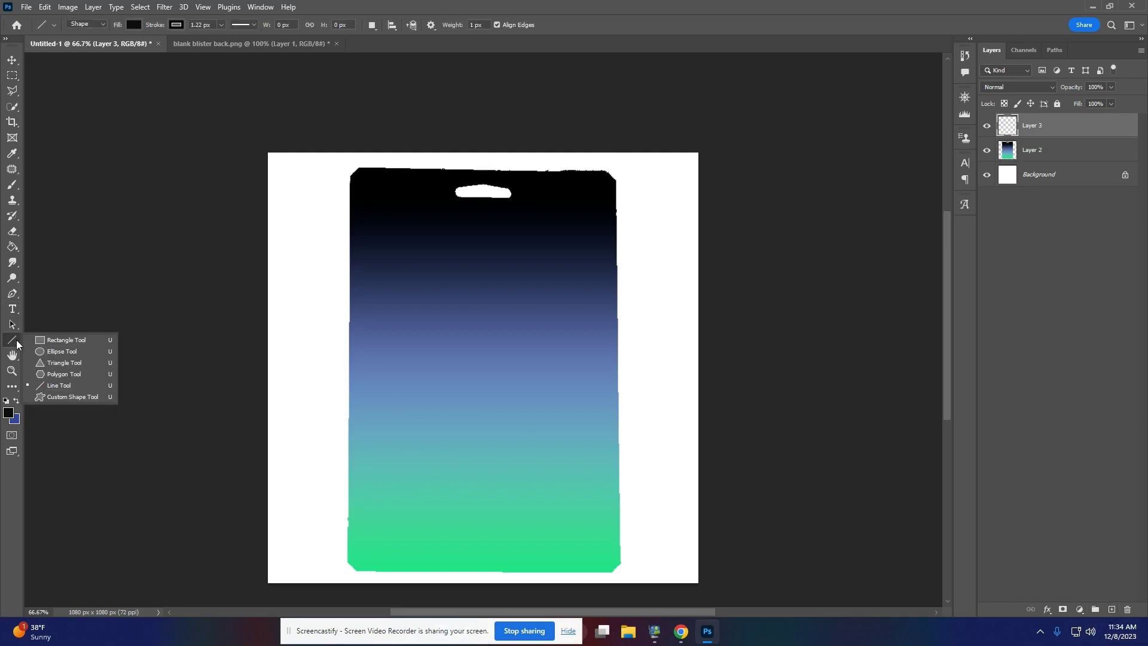
left_click(34, 340)
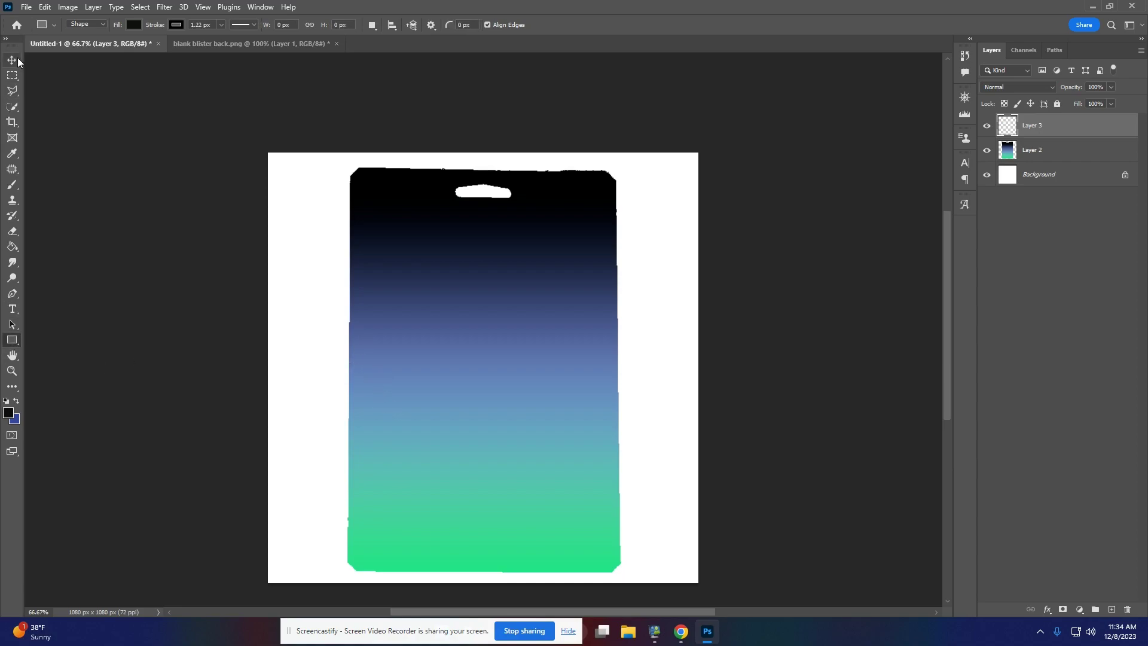
left_click_drag(367, 317, 594, 560)
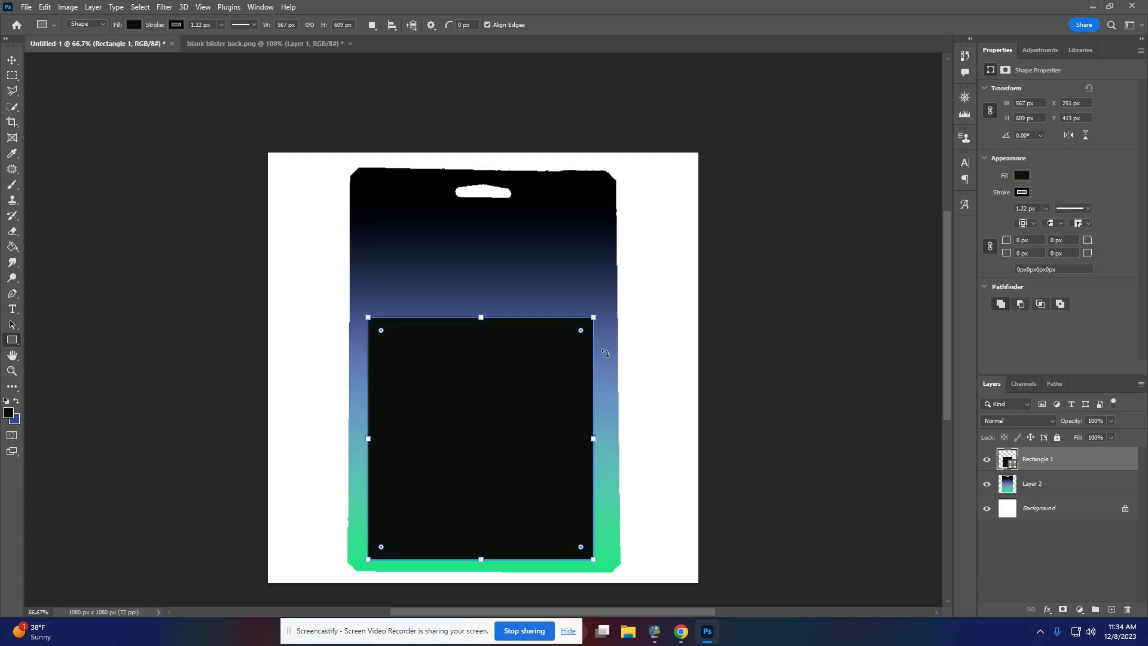
left_click_drag(580, 333, 580, 332)
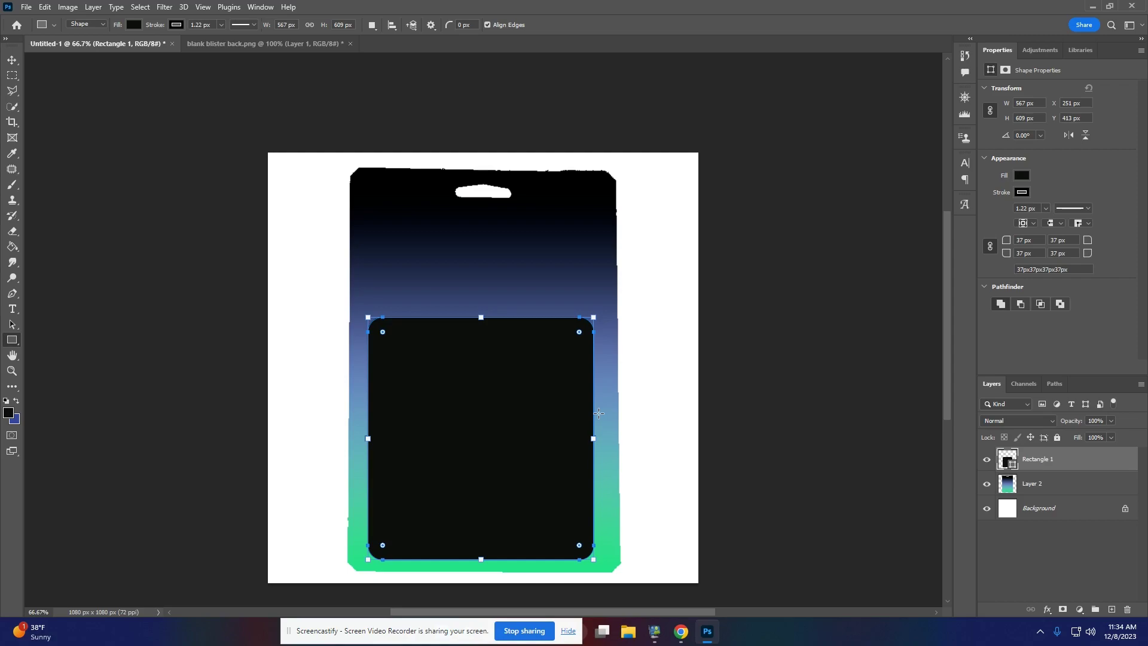
Enable Bevel & Emboss on Rectangle 1, trying Outer Bevel before settling on Inner Bevel
double_click(1094, 463)
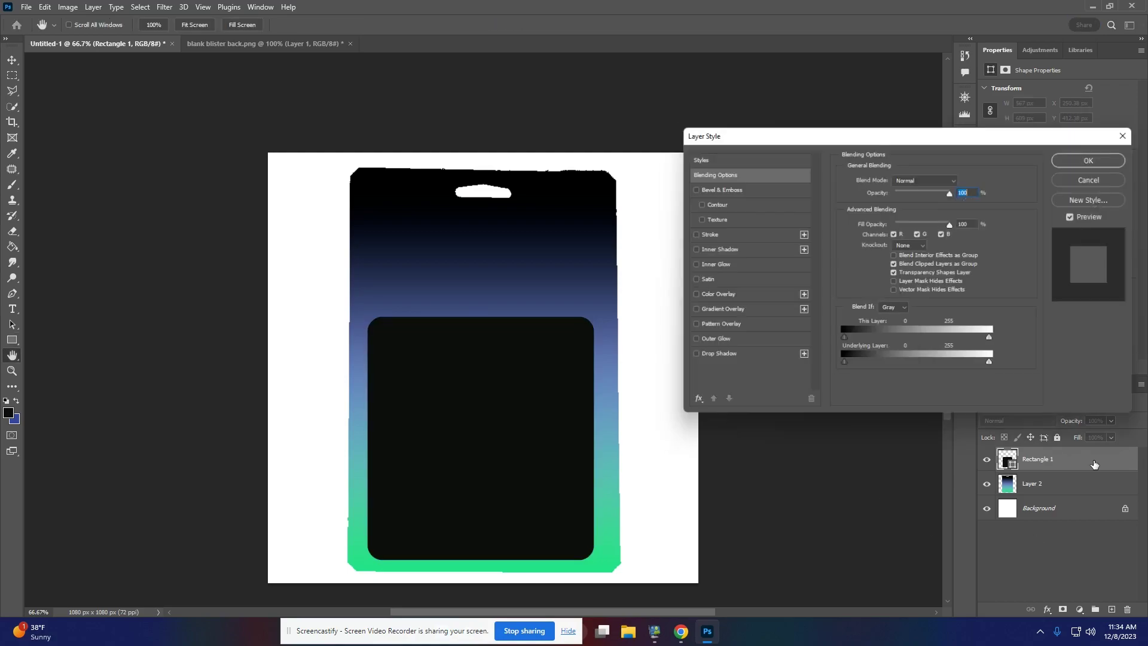
left_click(688, 188)
left_click(741, 187)
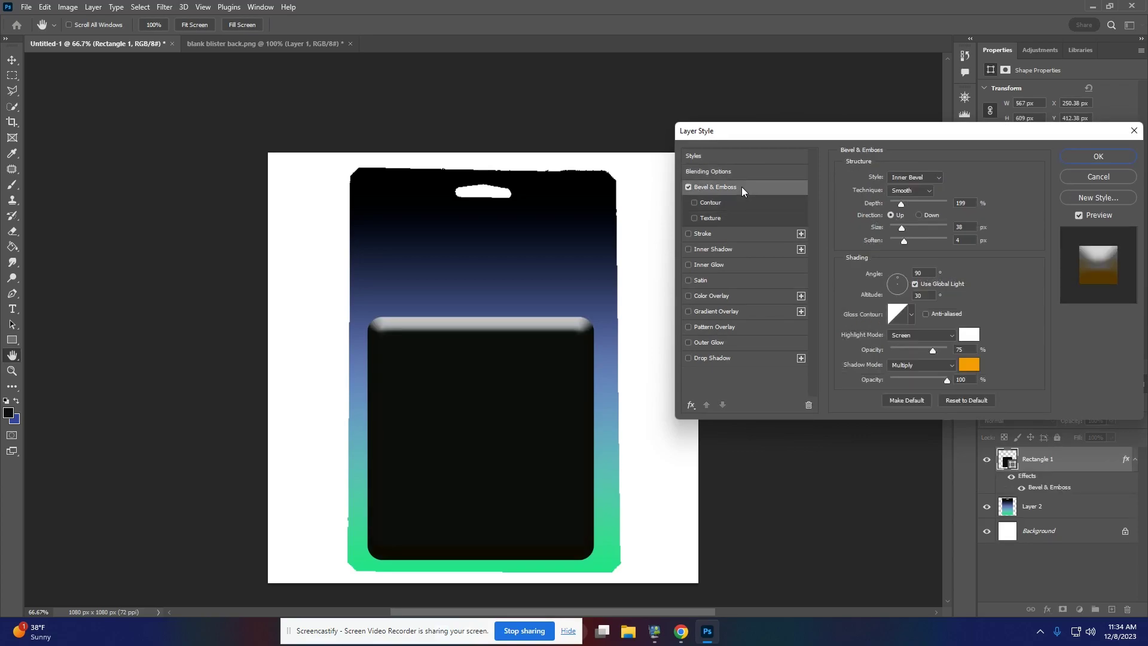
left_click(934, 179)
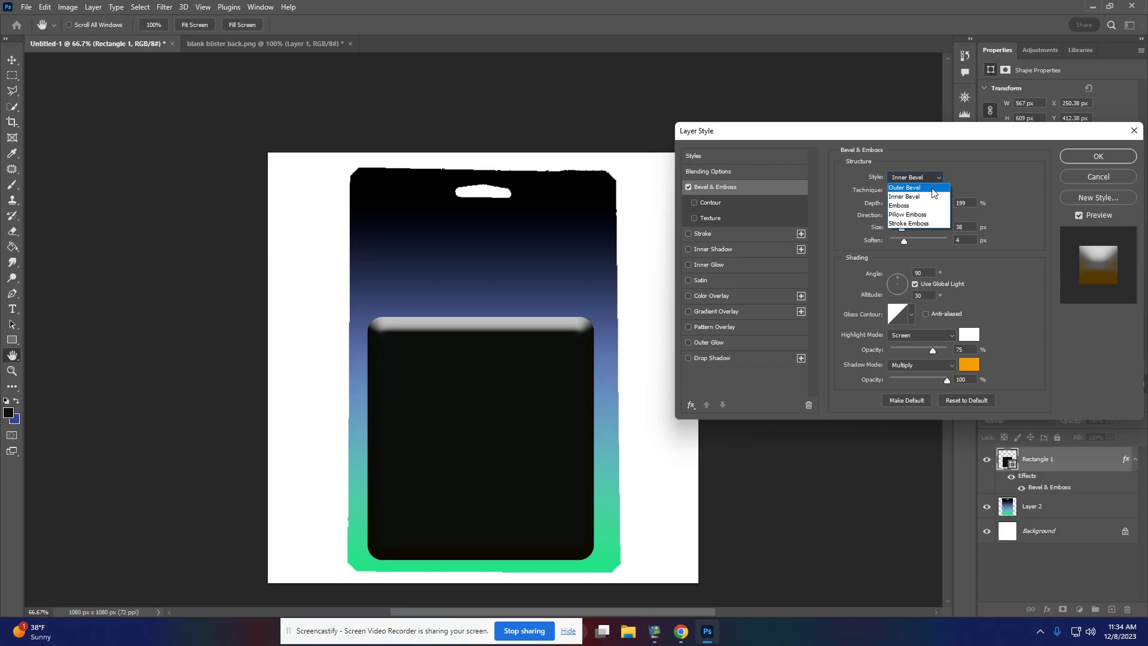
left_click(934, 188)
left_click(932, 178)
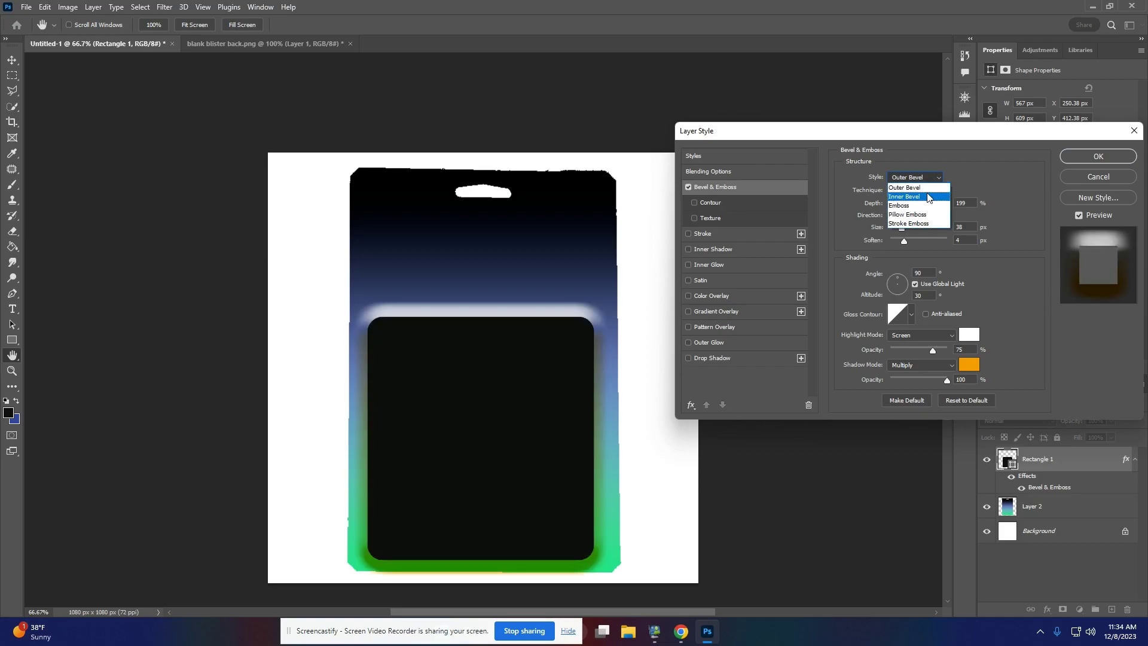
left_click(927, 194)
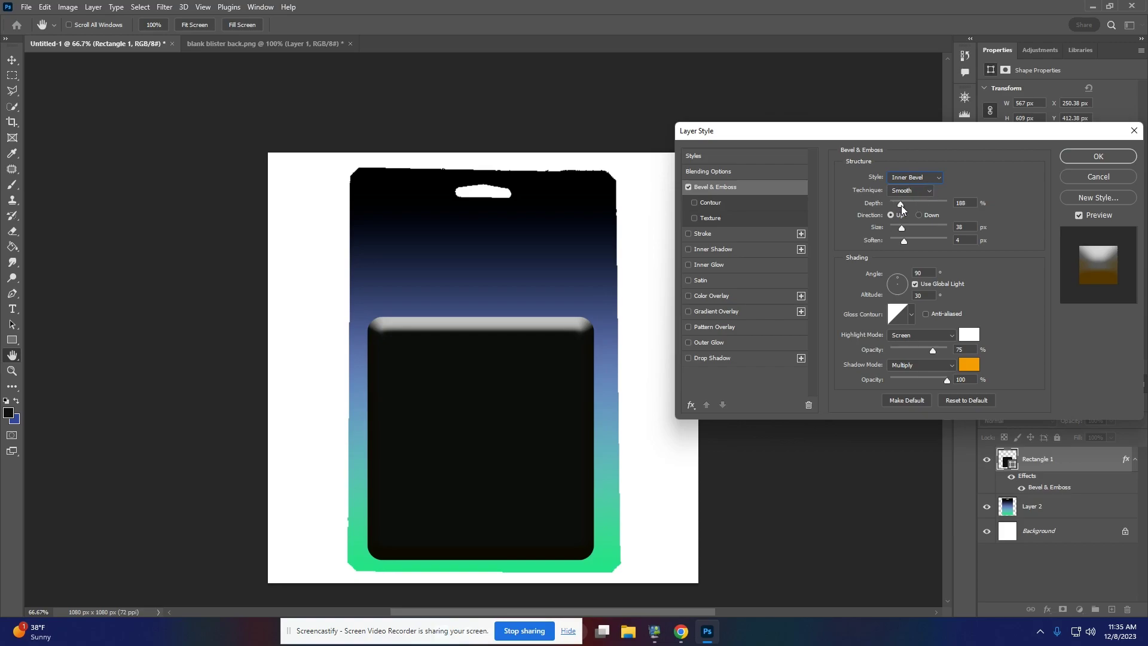
Set the bevel Depth to 53%, Size to 10 px and Soften to 0 px
left_click_drag(902, 205, 898, 206)
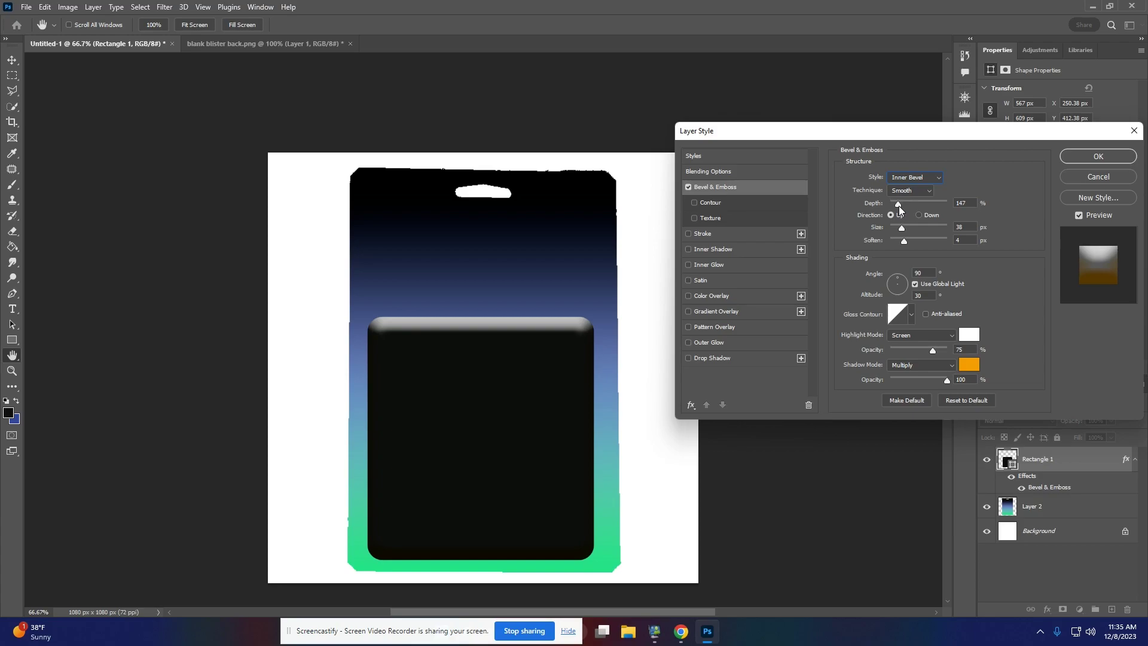
left_click(898, 205)
type("136")
left_click_drag(898, 206, 893, 206)
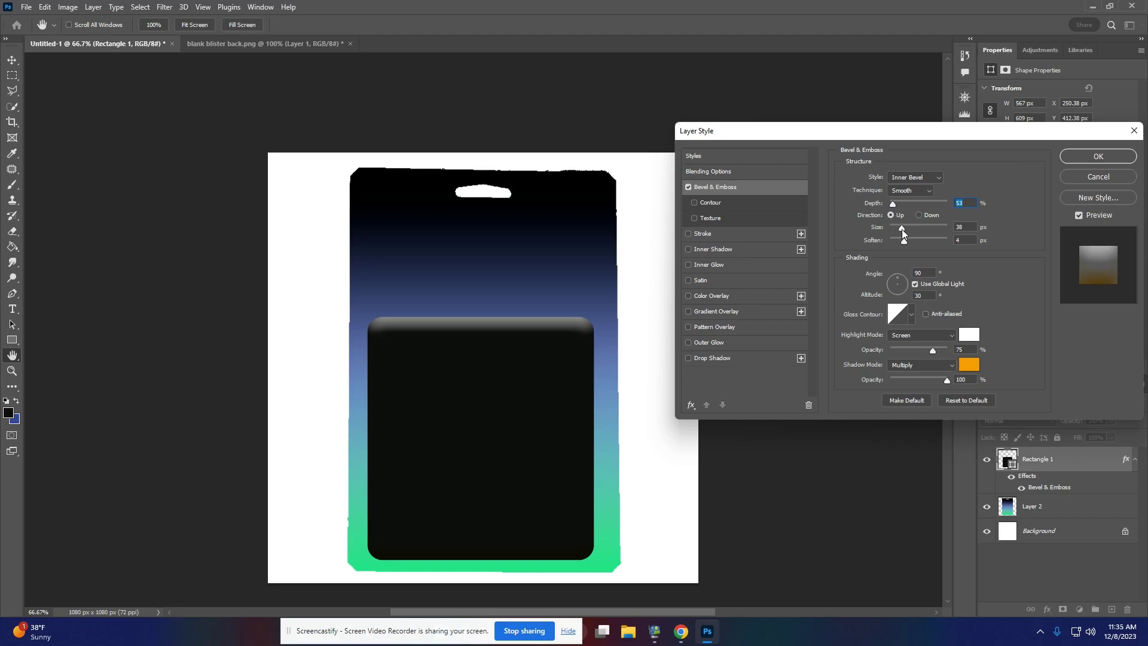
left_click_drag(902, 229, 895, 228)
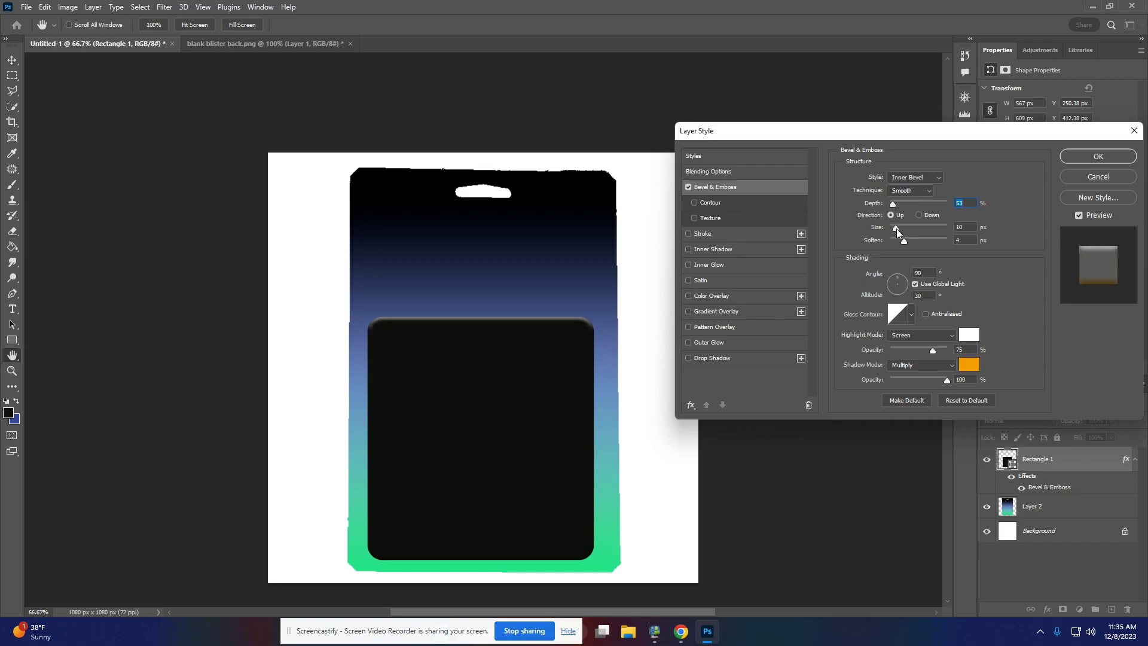
left_click(895, 229)
left_click_drag(901, 242, 883, 244)
left_click(969, 366)
Set the bevel shadow colour to near-black 060606 and choose a gloss contour preset
left_click(791, 418)
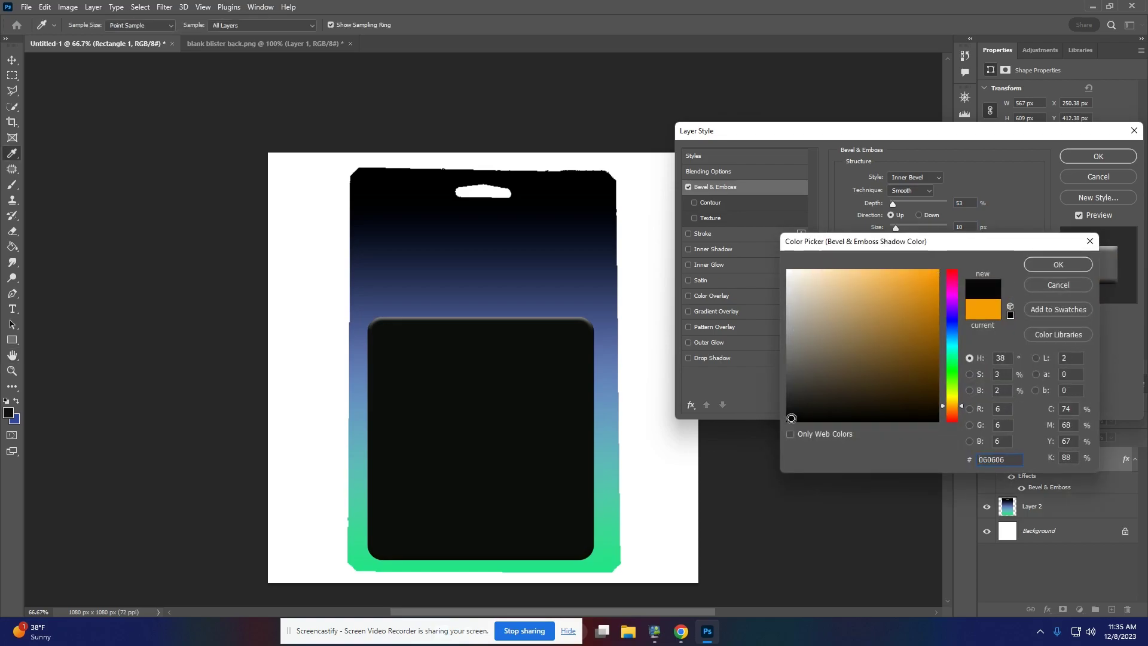
left_click(1057, 265)
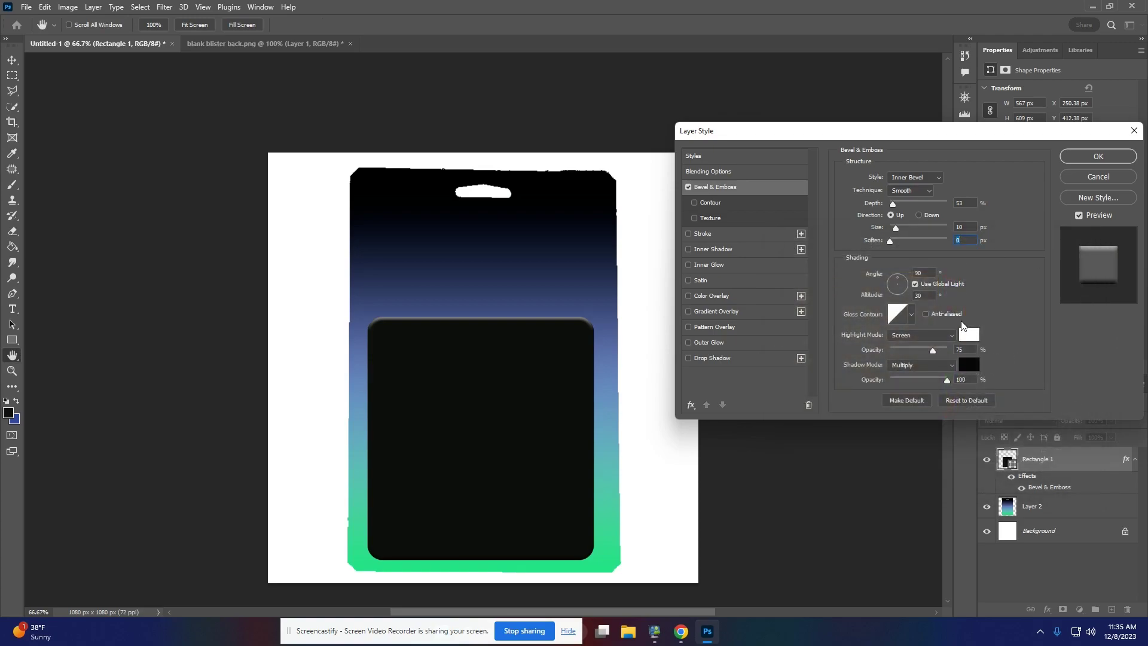
left_click(913, 313)
left_click(877, 363)
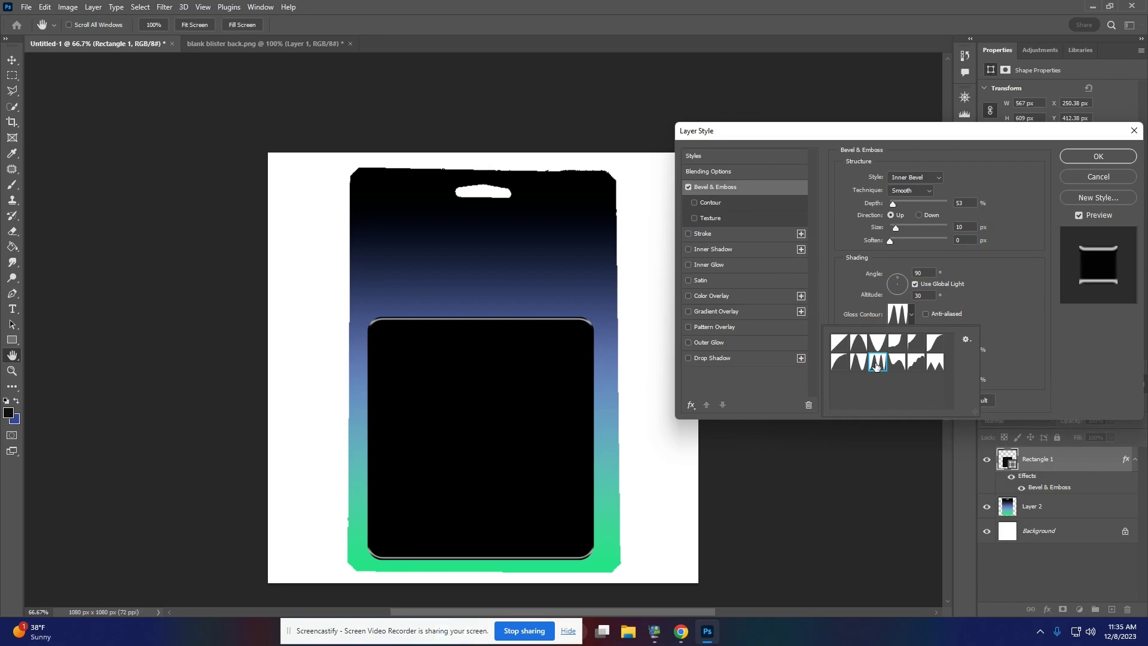
left_click(858, 365)
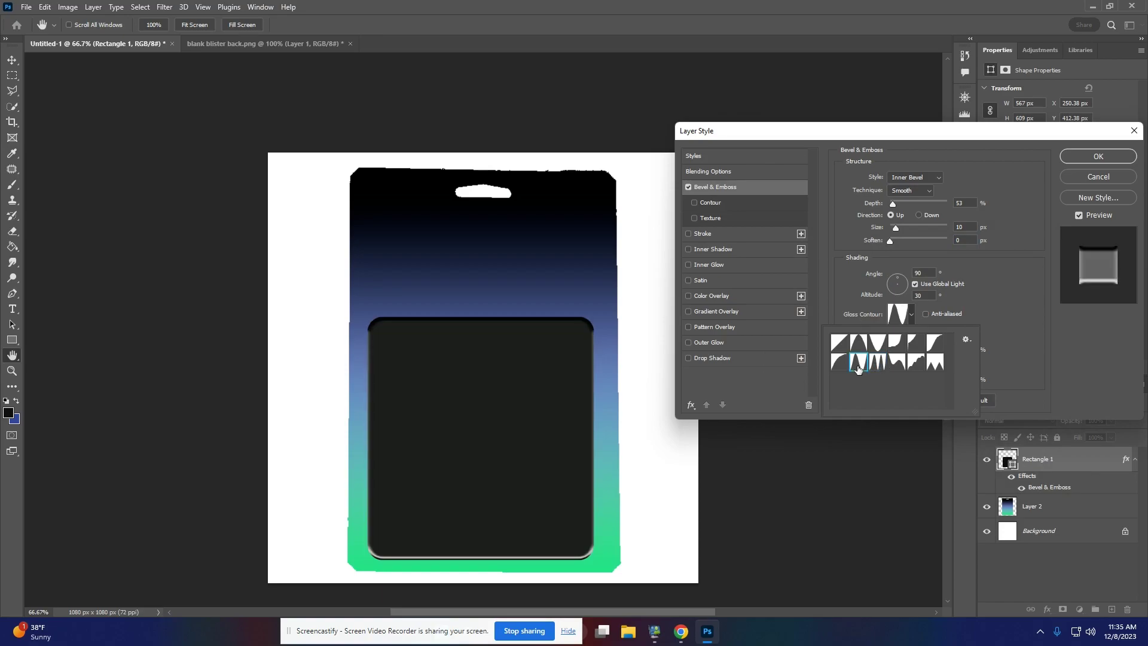
left_click(877, 362)
left_click(858, 364)
left_click(897, 319)
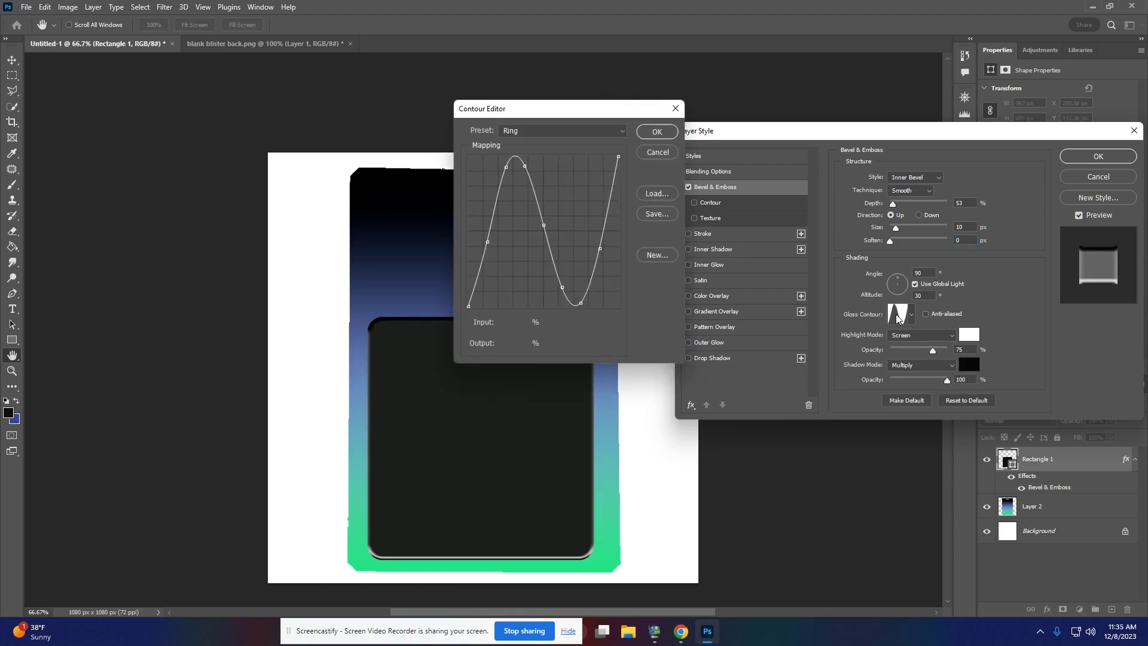
left_click(663, 133)
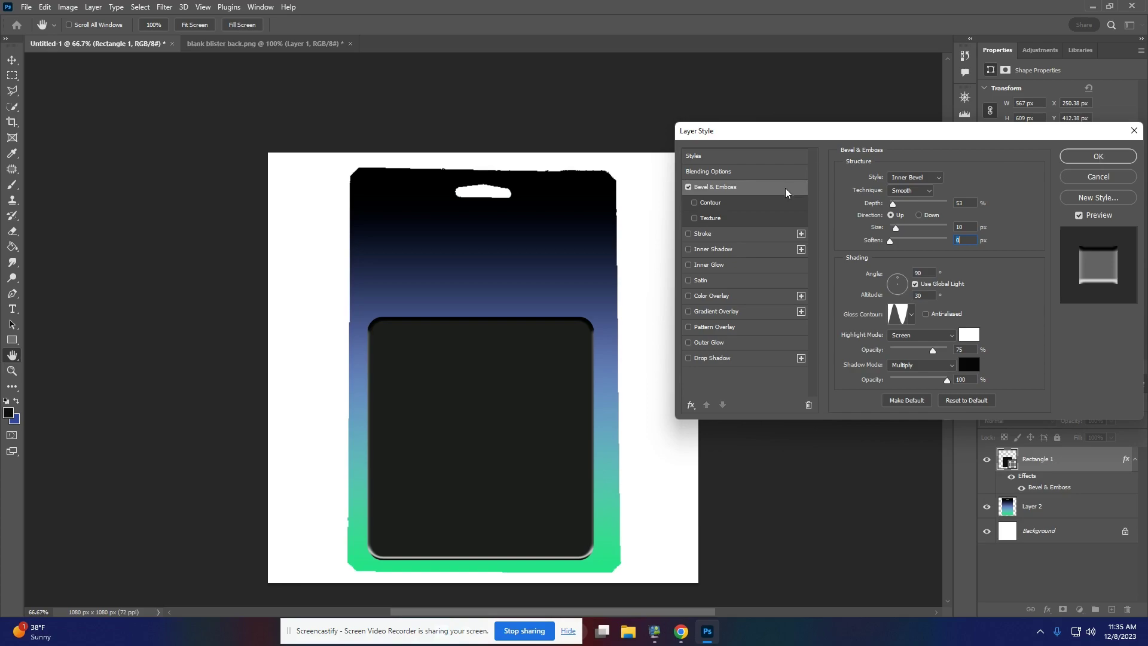
Enable the bevel's Contour with a peaked shape at Range 50% and apply the style
left_click(694, 203)
left_click(728, 207)
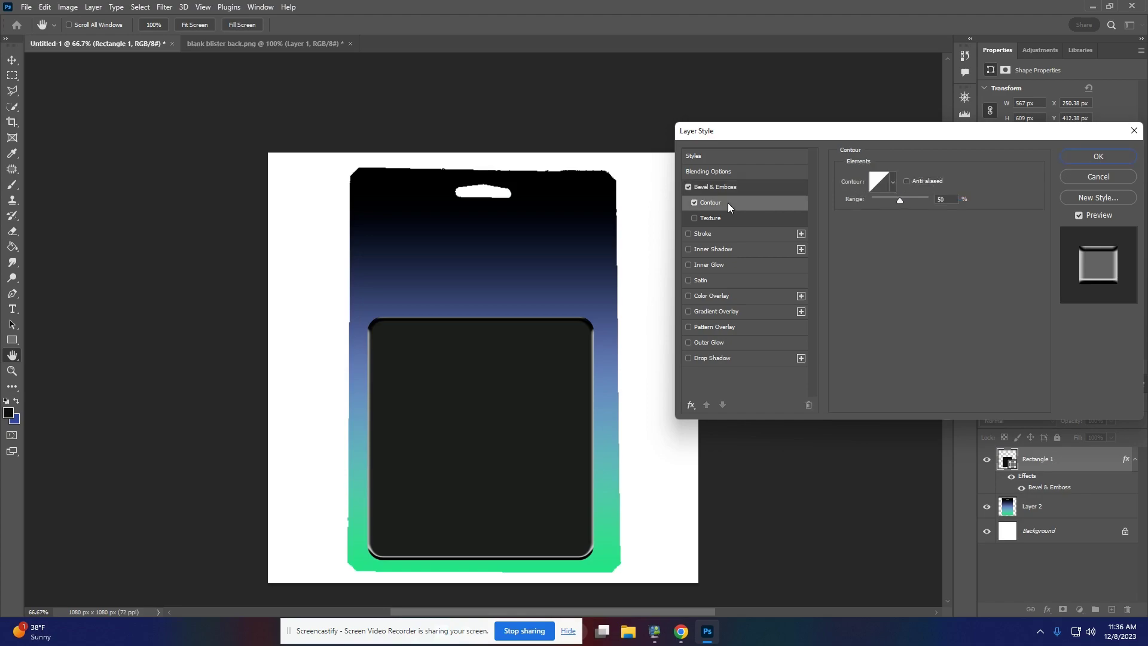
left_click(892, 183)
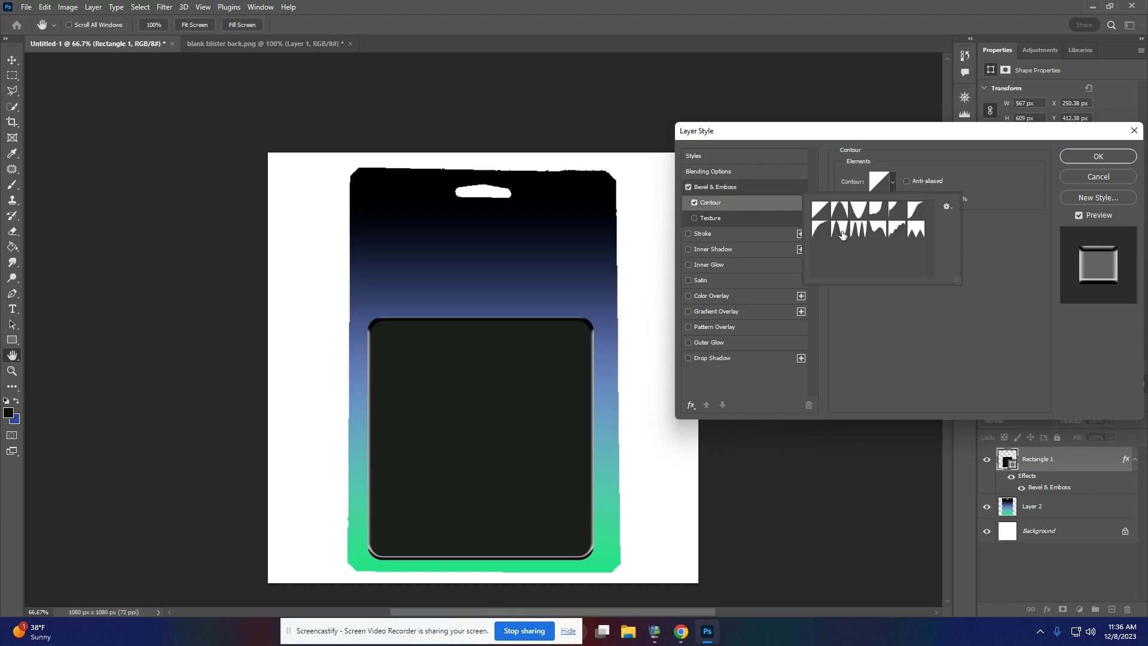
left_click(840, 230)
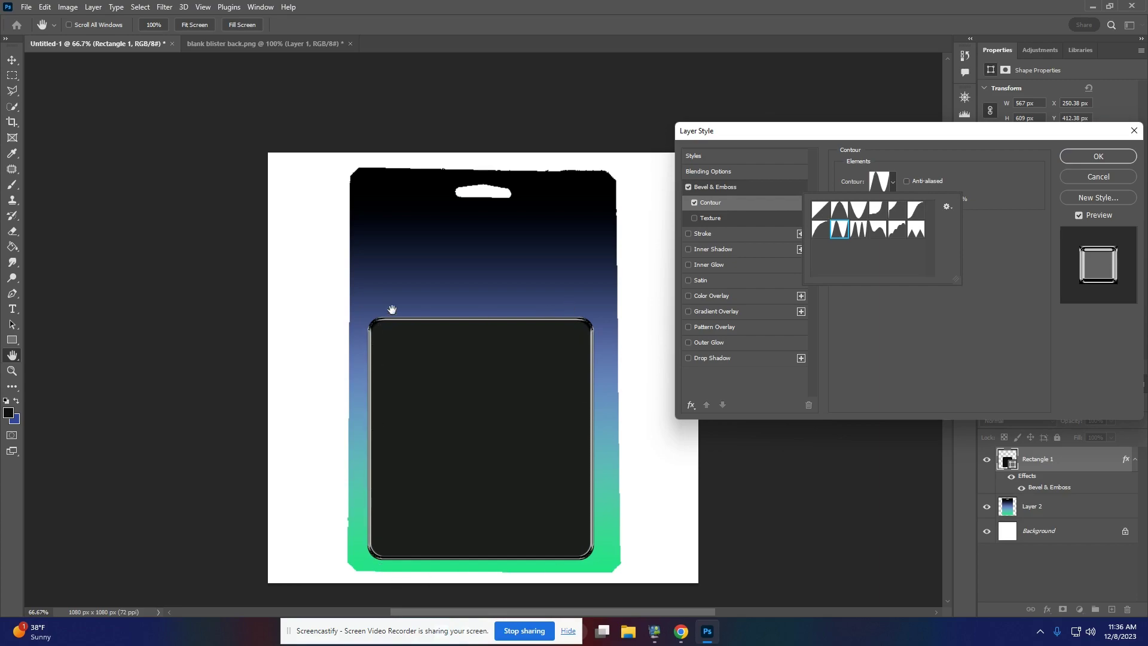
left_click(1085, 157)
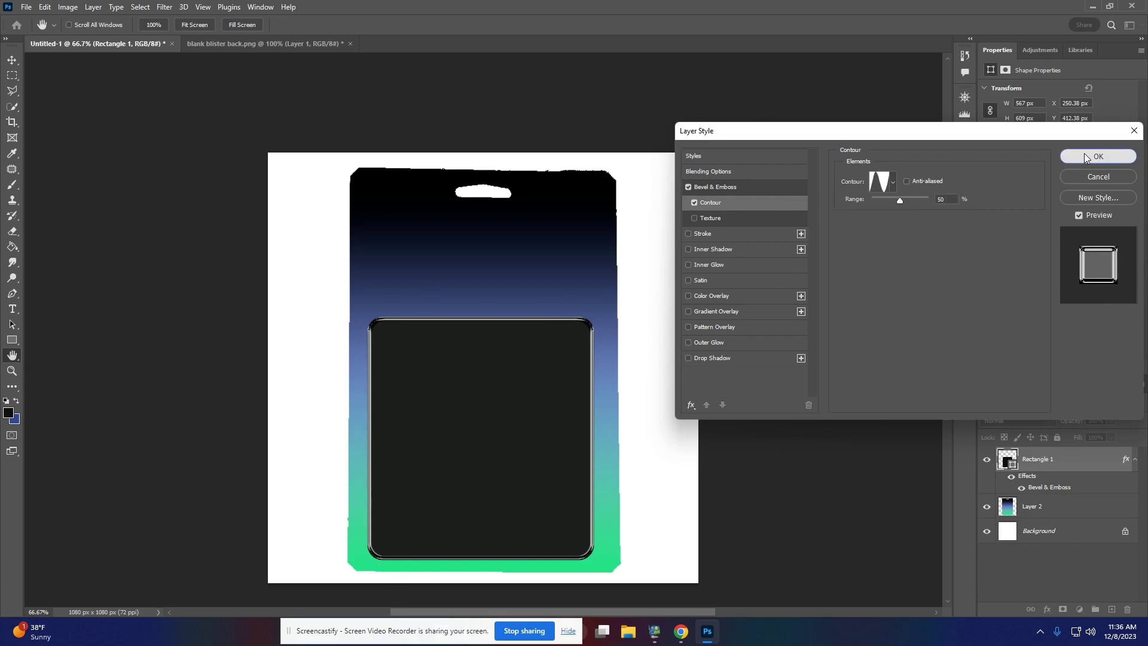
left_click(1084, 154)
Set Rectangle 1's Fill to 0% and enlarge it slightly by its top corners
left_click(1111, 437)
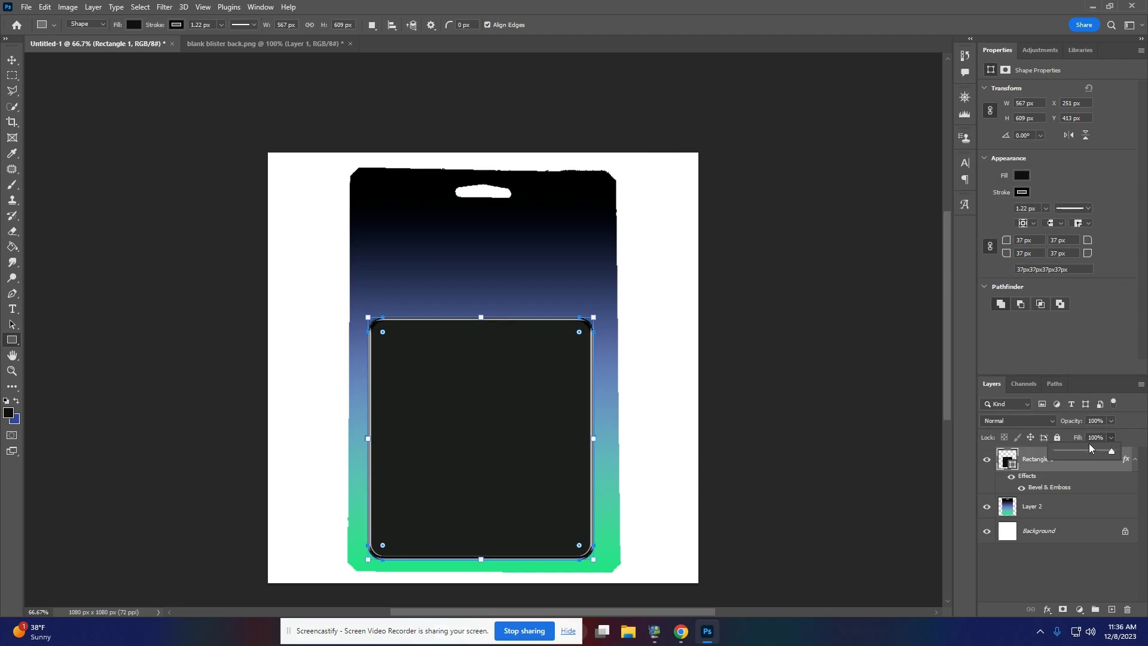
left_click(1055, 452)
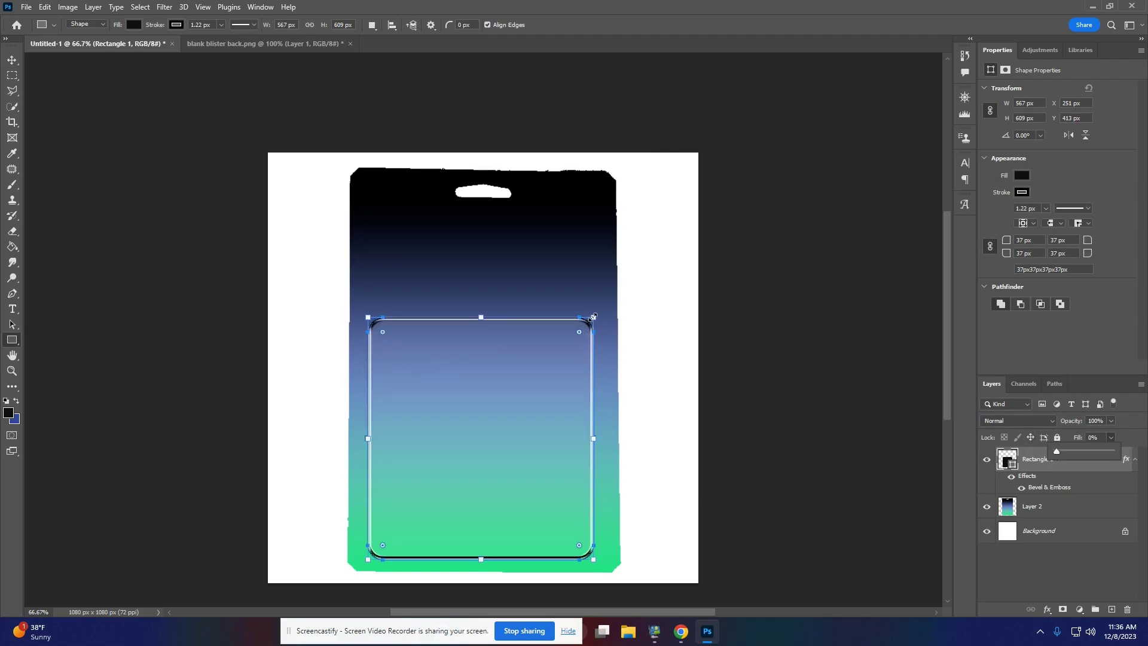
left_click_drag(593, 317, 596, 312)
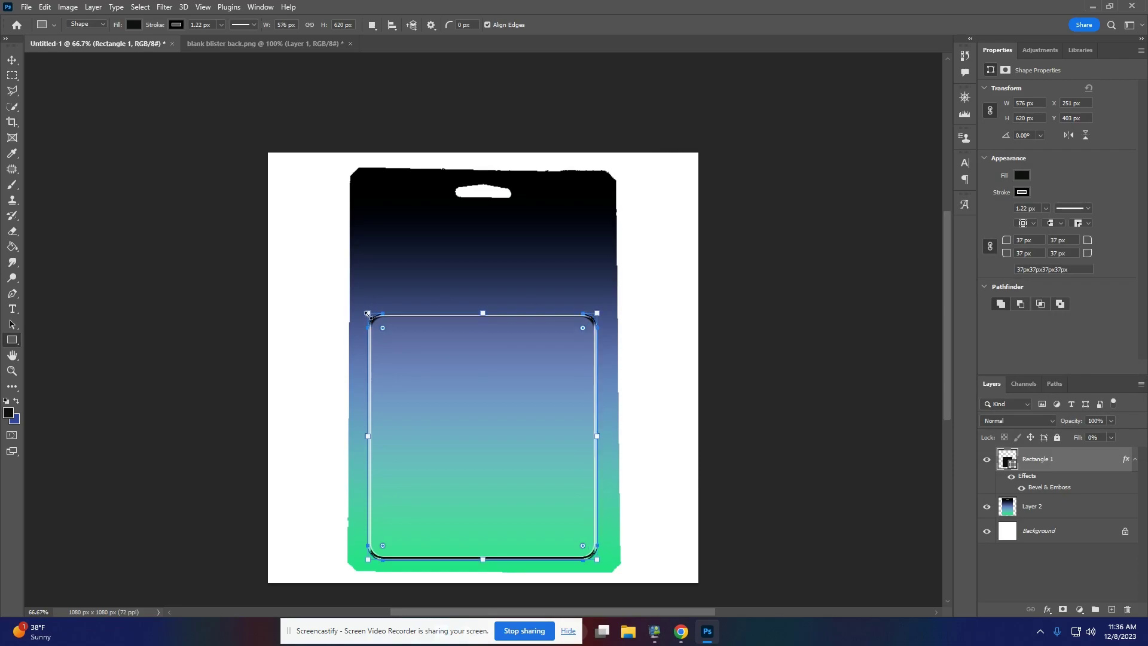
left_click_drag(367, 312, 360, 309)
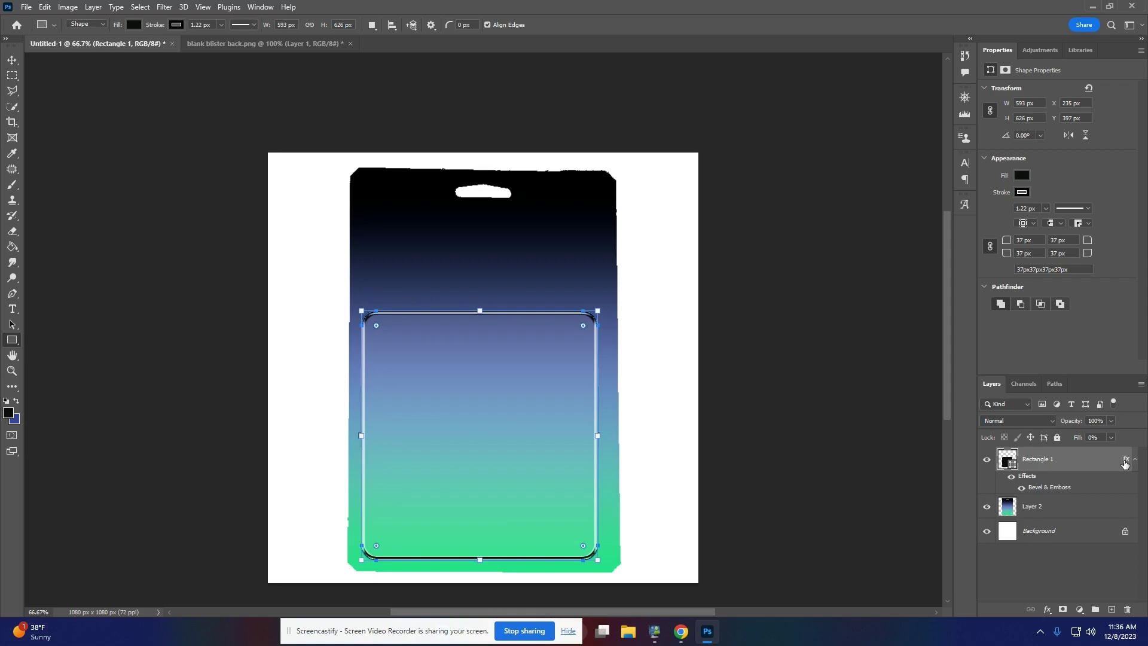
Give Layer 2 a Bevel & Emboss with Contour, then hide its effects
left_click(1080, 508)
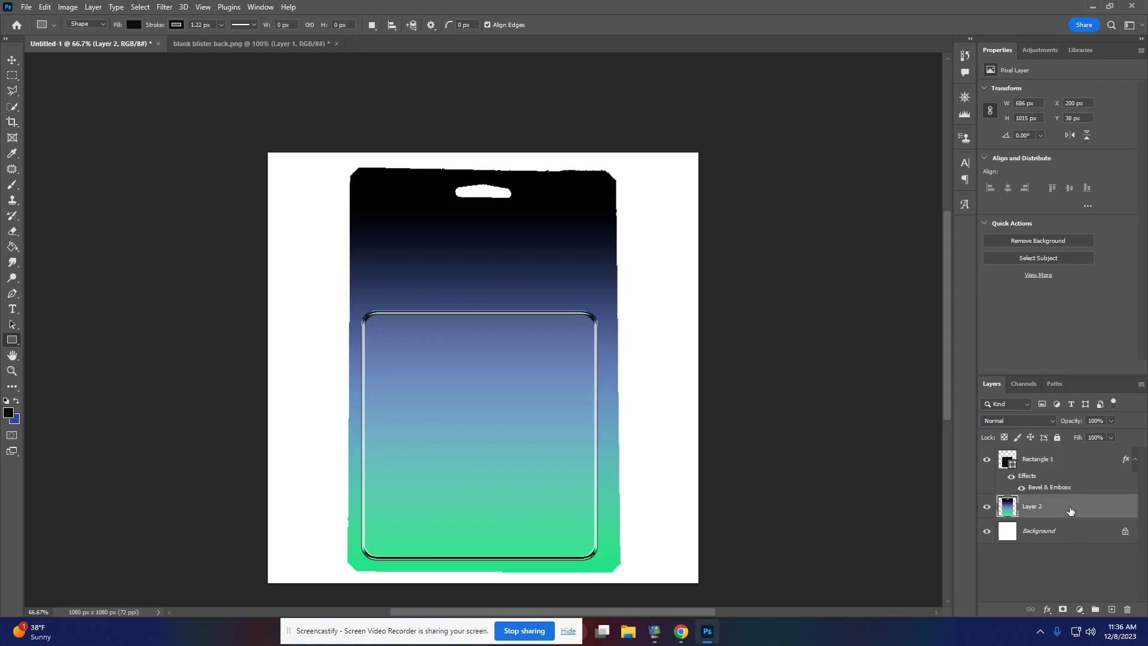
double_click(1070, 510)
left_click(688, 188)
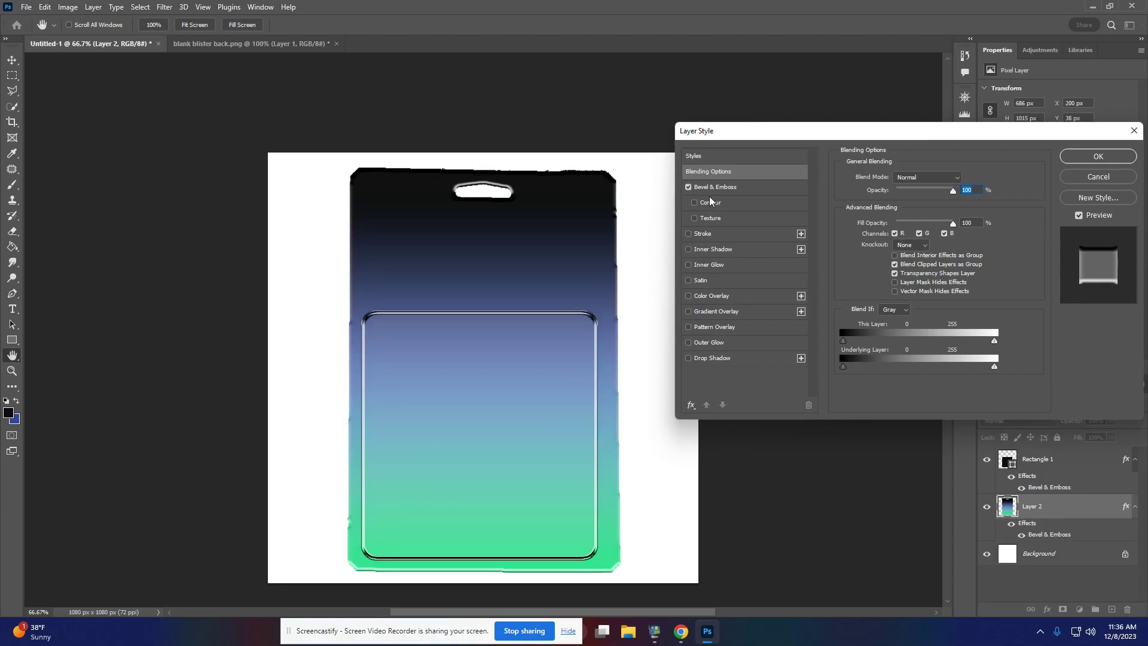
left_click(695, 202)
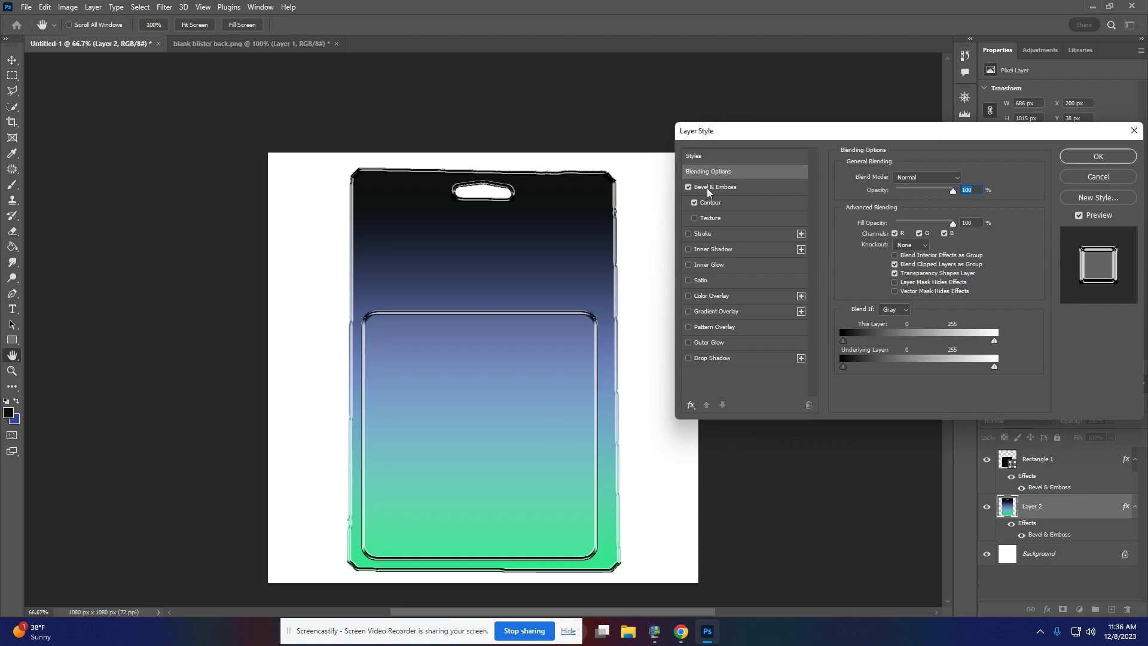
left_click(1091, 160)
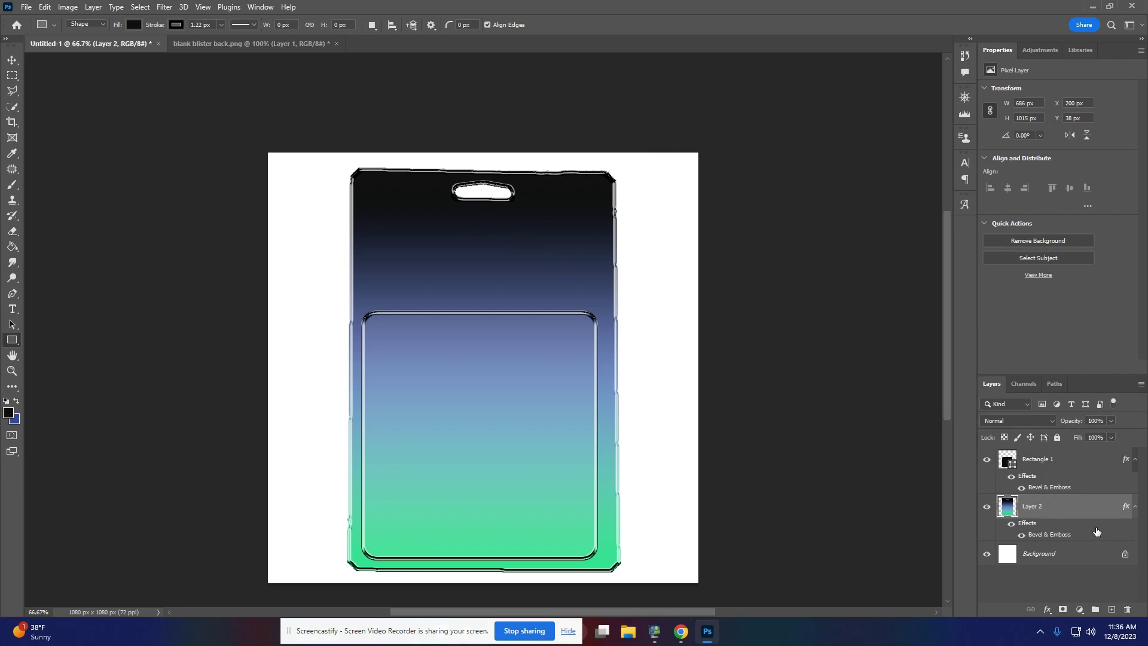
left_click(1011, 522)
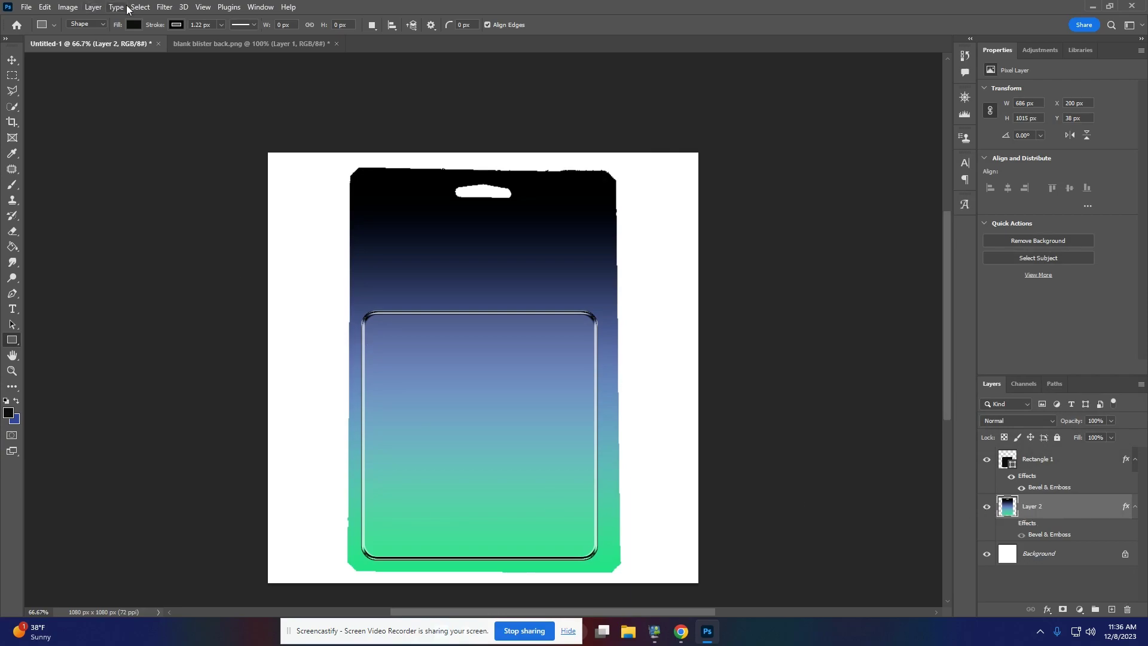
Close blank blister back.png without saving changes
left_click(197, 43)
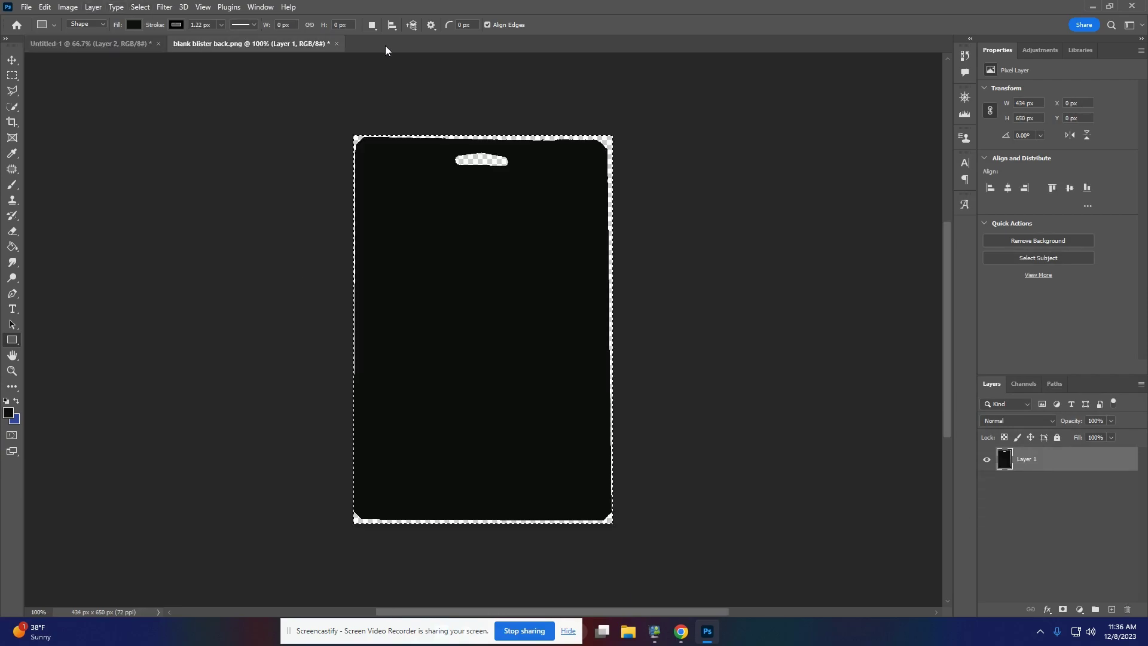
left_click(336, 44)
left_click(558, 232)
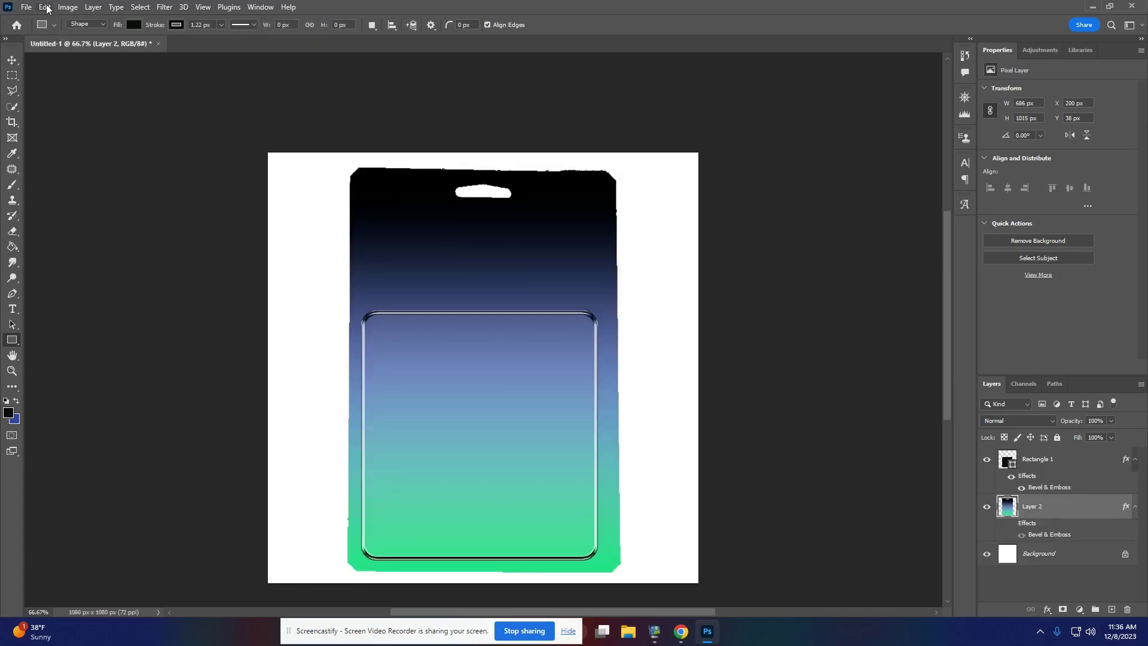
Open soldier boy.png and paste the whole image into Untitled-1 as a new layer
left_click(28, 7)
left_click(40, 30)
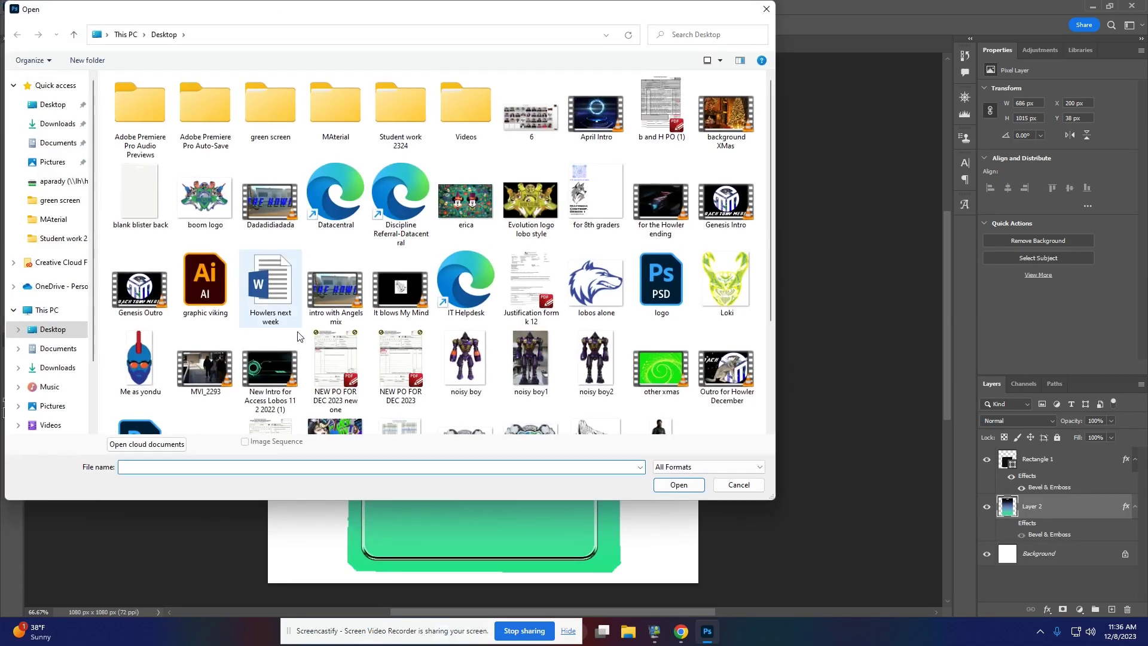
scroll(586, 347, "down", 2)
left_click(661, 320)
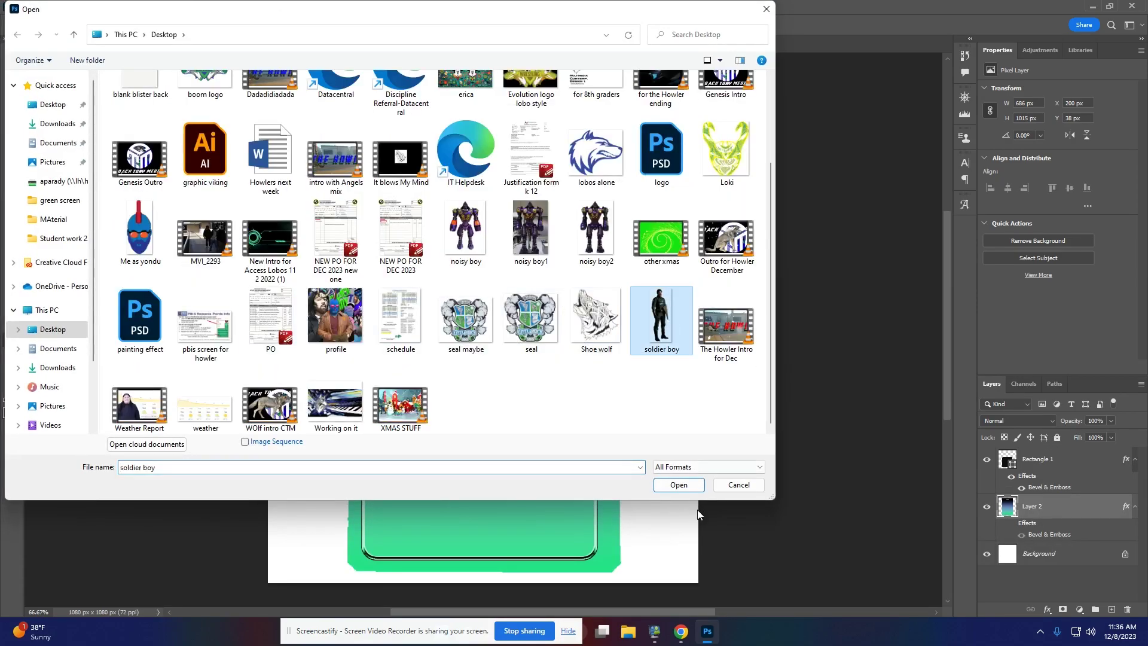
left_click(679, 485)
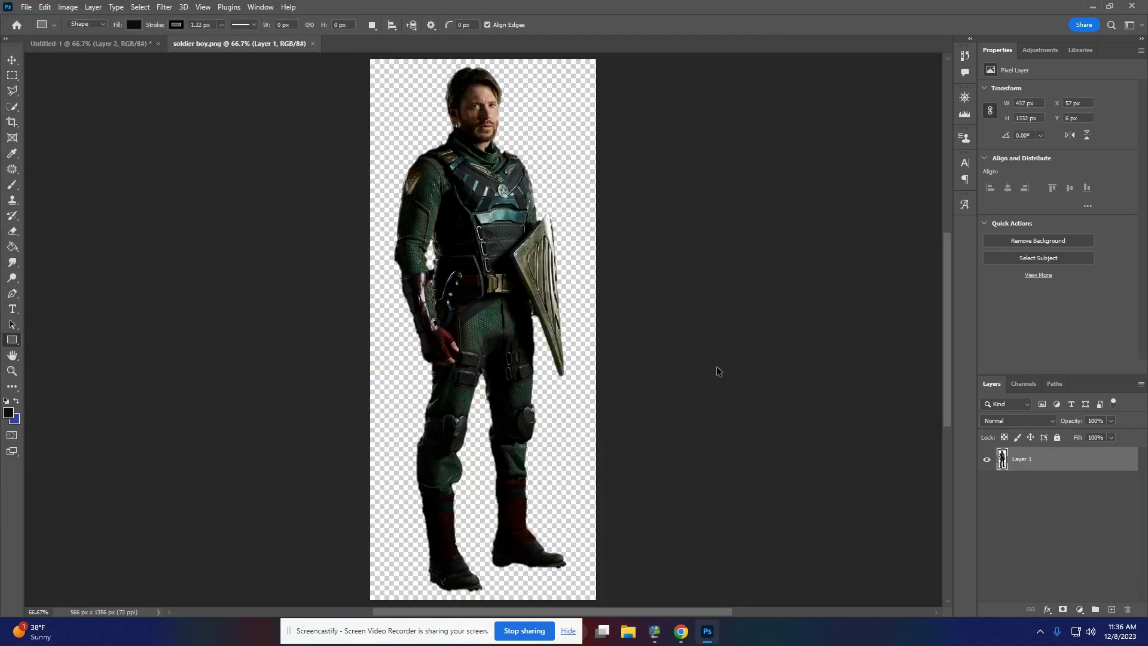
key("ctrl+a")
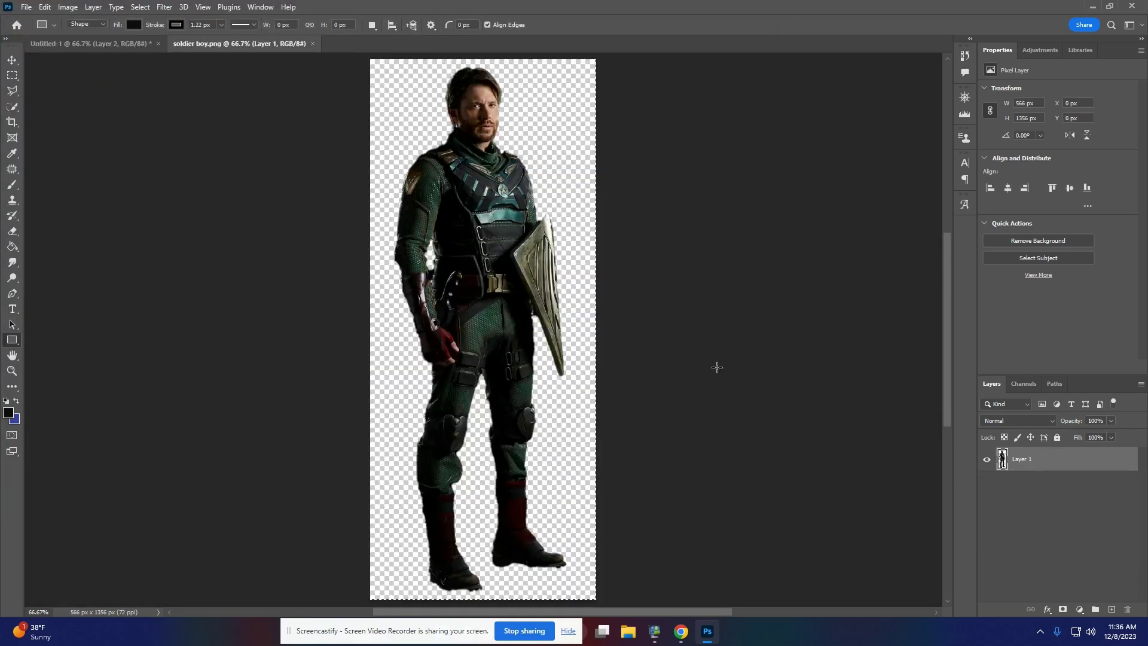
left_click(123, 44)
key("ctrl+v")
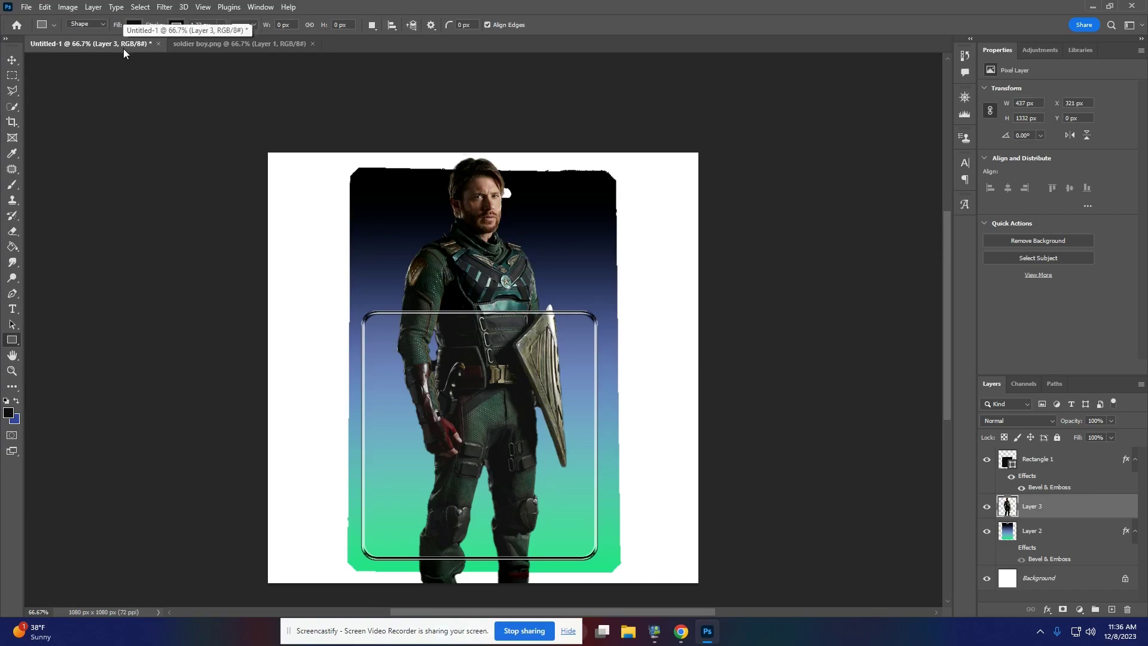
Scale the soldier to about 42.63%, position it in the blister area, and hide Rectangle 1
key("ctrl+t")
left_click_drag(396, 161, 497, 461)
left_click_drag(541, 529, 433, 387)
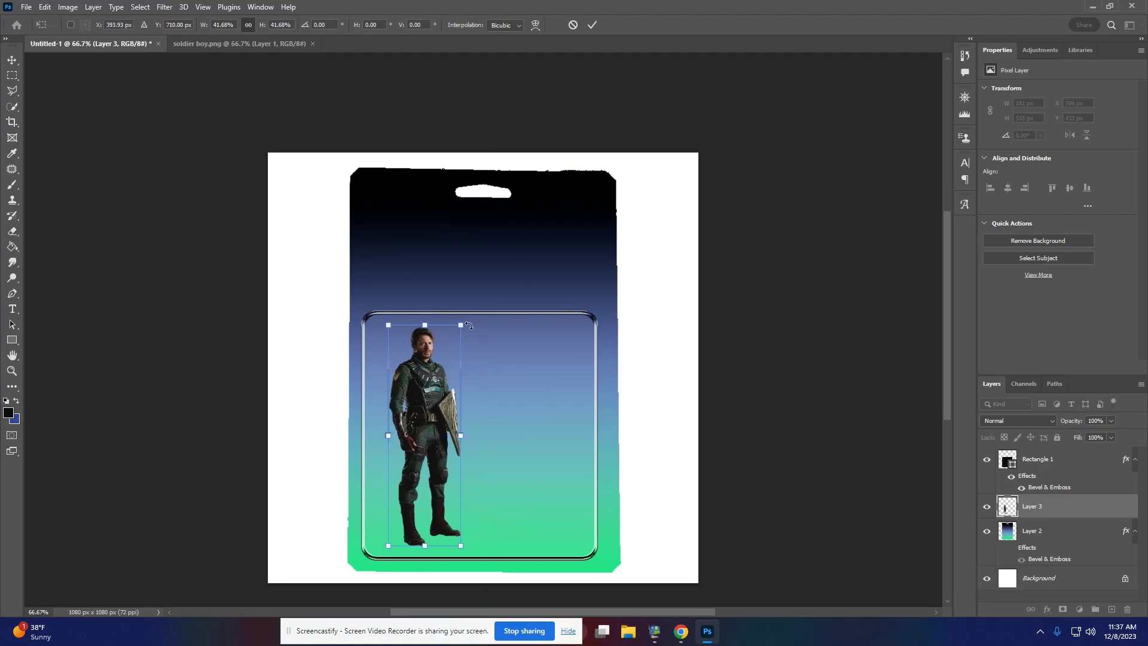
left_click_drag(460, 325, 464, 320)
left_click_drag(428, 361, 435, 366)
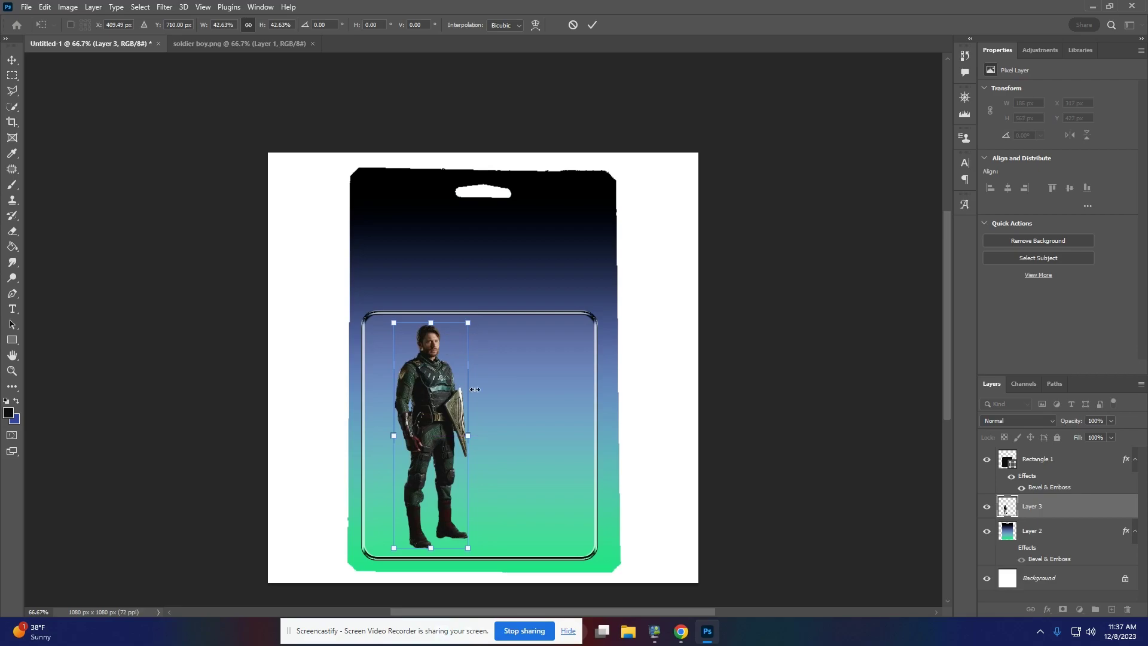
scroll(396, 452, "up", 2)
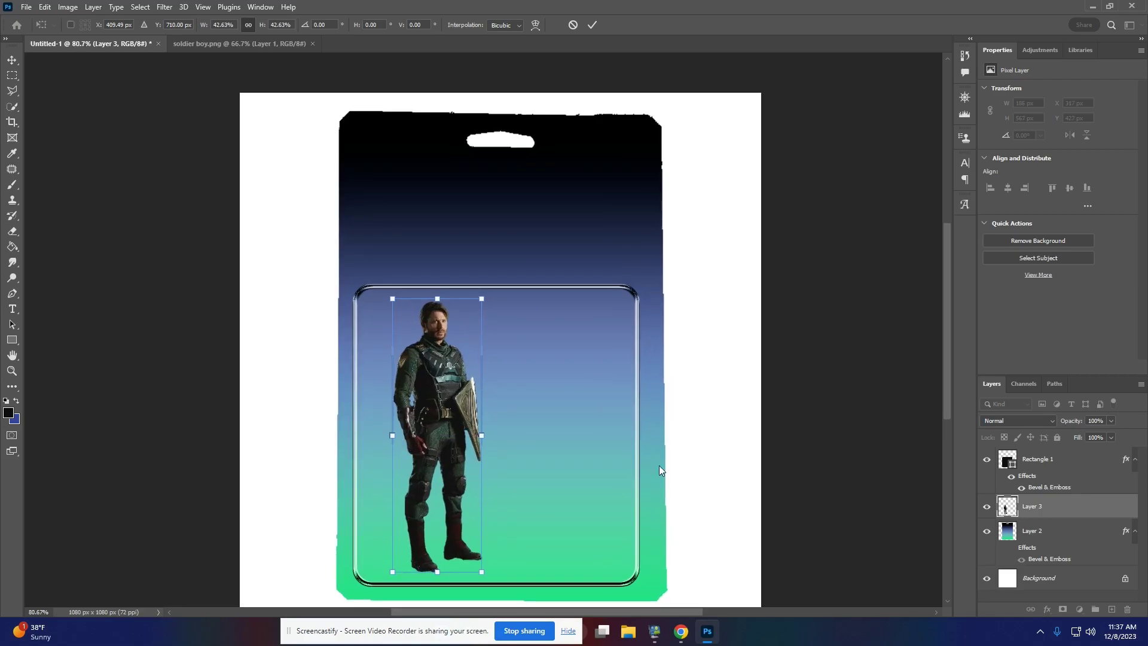
left_click(984, 460)
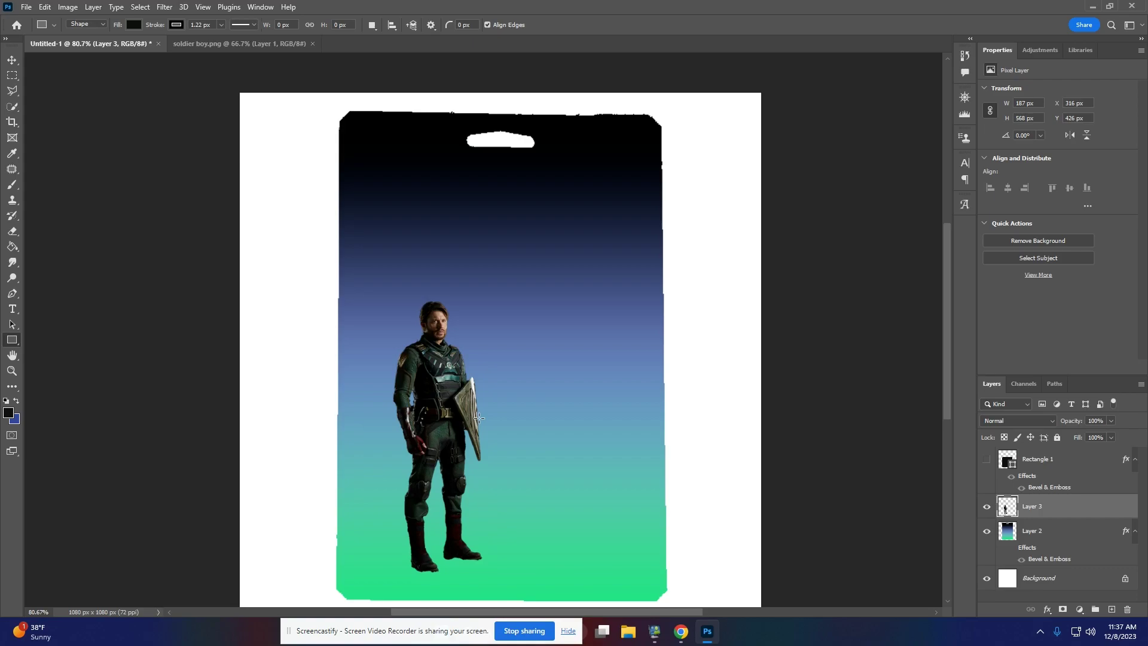
Apply Surface Blur to Layer 3 at Radius 12 and Threshold 23, comparing with preview
scroll(508, 431, "up", 1)
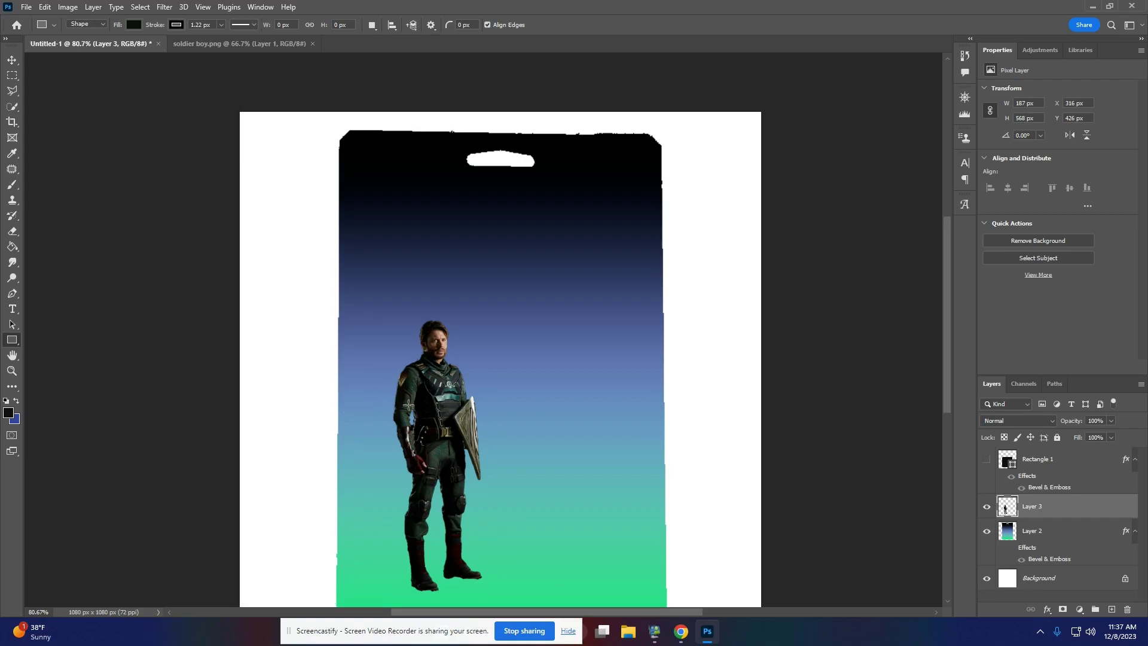
scroll(525, 464, "down", 1)
scroll(514, 427, "up", 5)
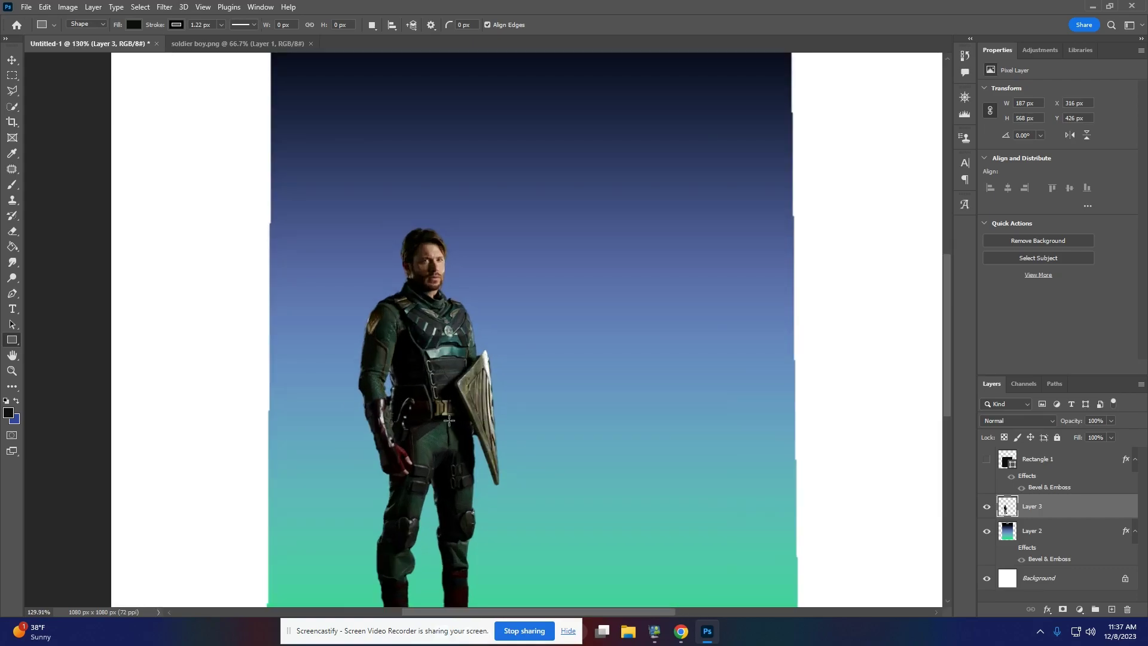
left_click(164, 8)
mouse_move(190, 163)
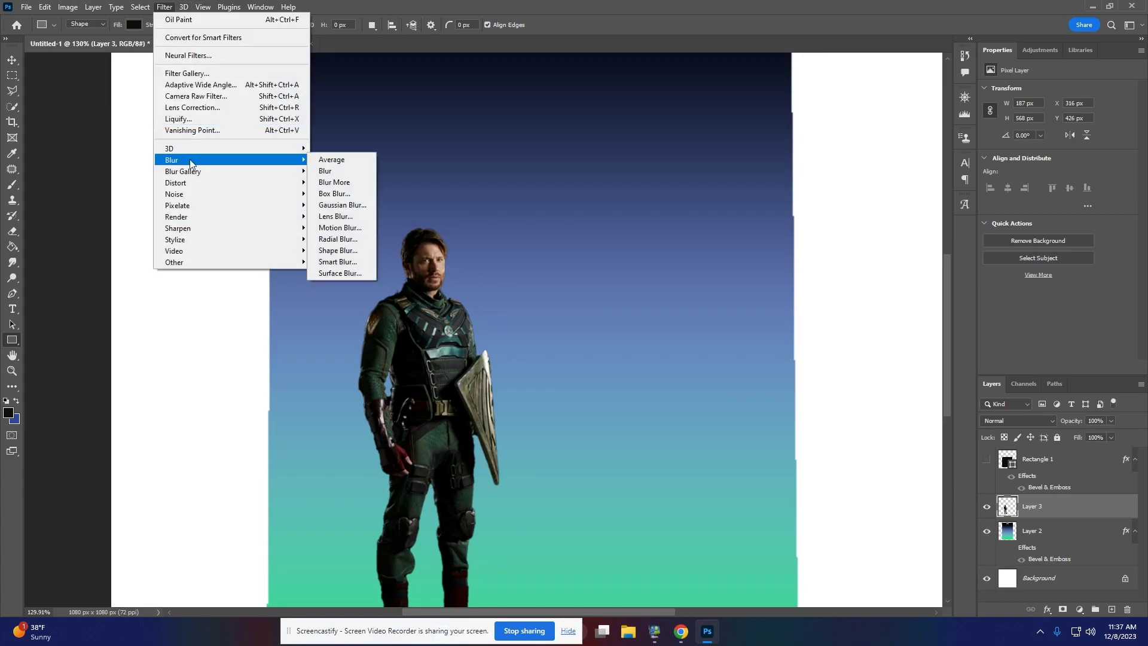
left_click(341, 273)
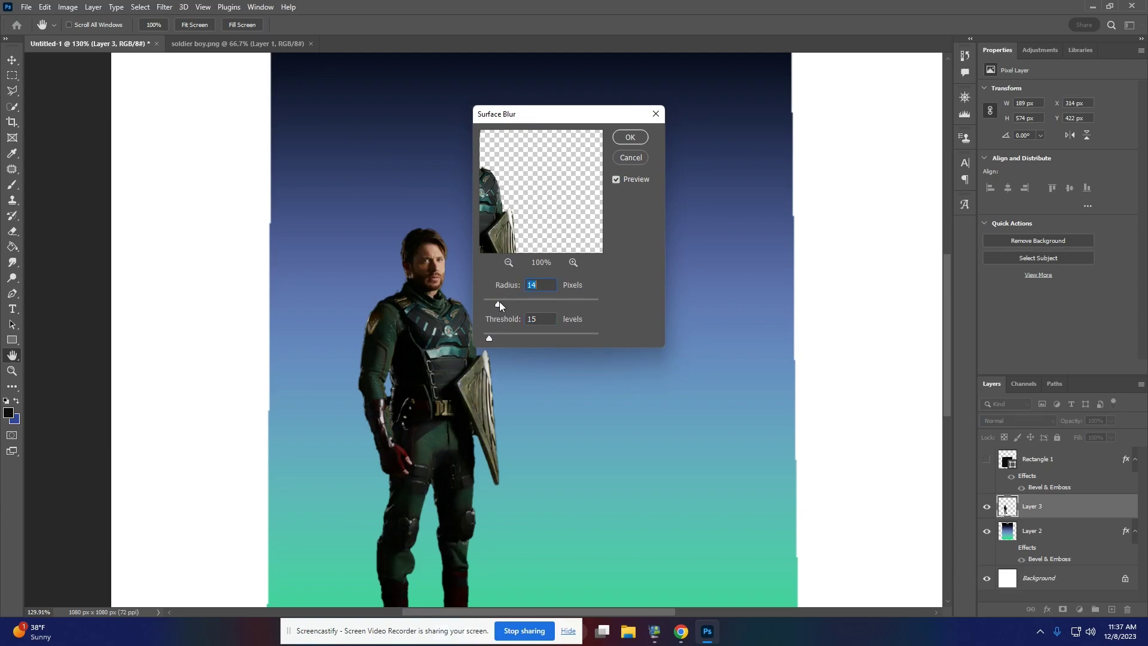
left_click(492, 337)
left_click_drag(496, 304, 495, 303)
left_click(616, 179)
left_click(615, 180)
left_click(616, 180)
left_click(615, 180)
left_click(624, 136)
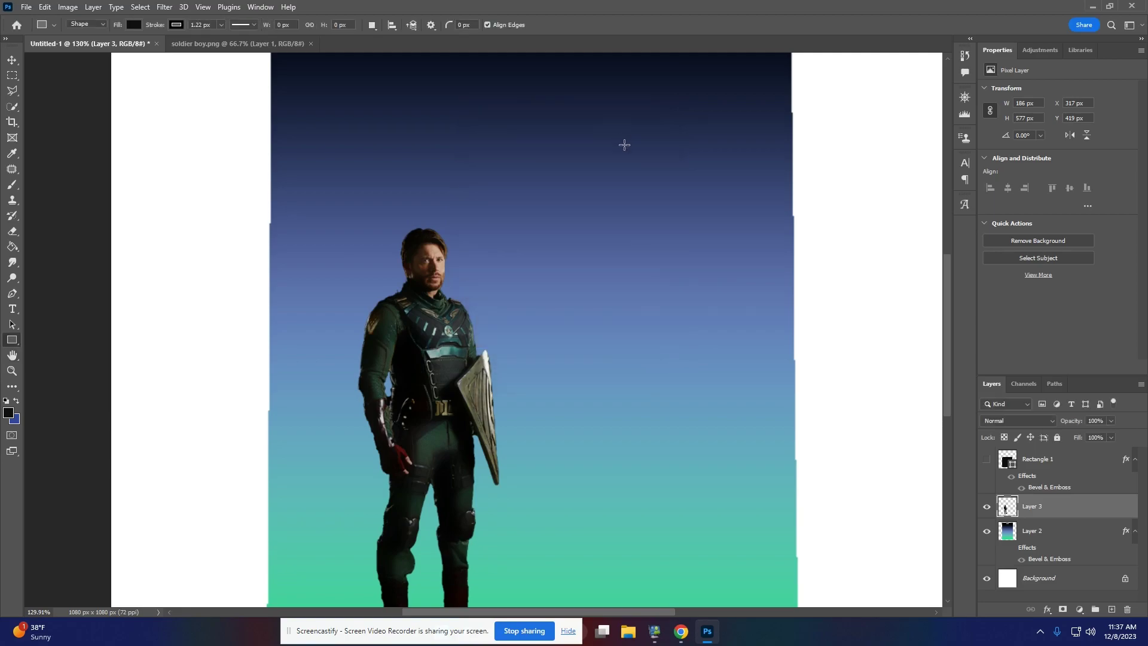
Add Bevel & Emboss to Layer 3 with the Linear gloss contour
double_click(1068, 506)
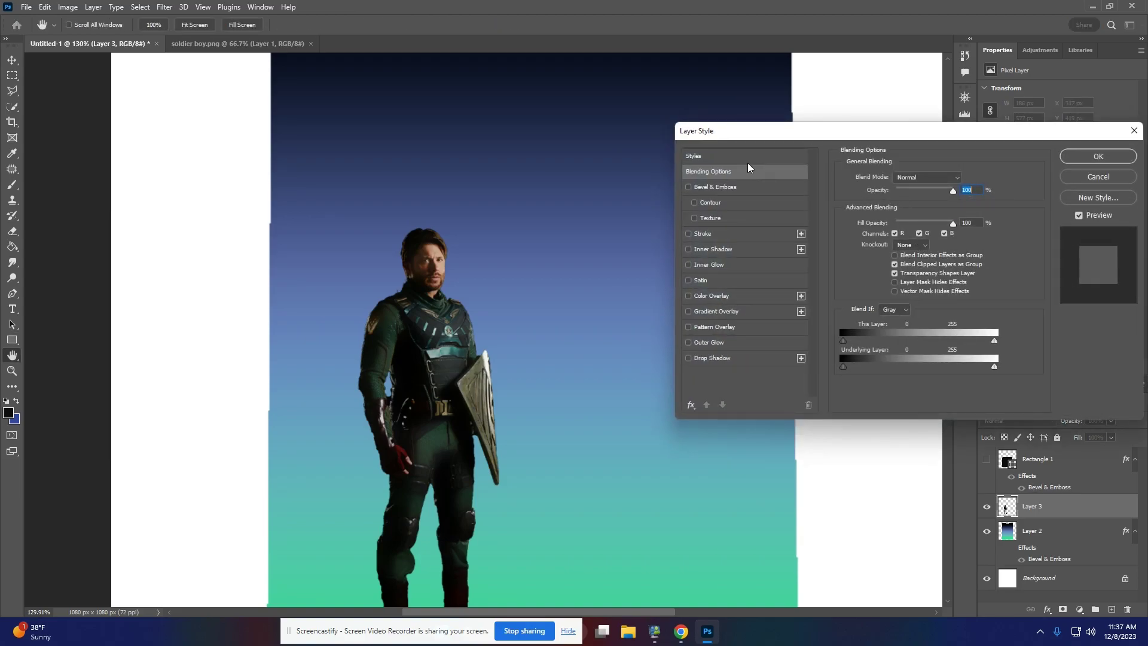
left_click(689, 187)
left_click(749, 187)
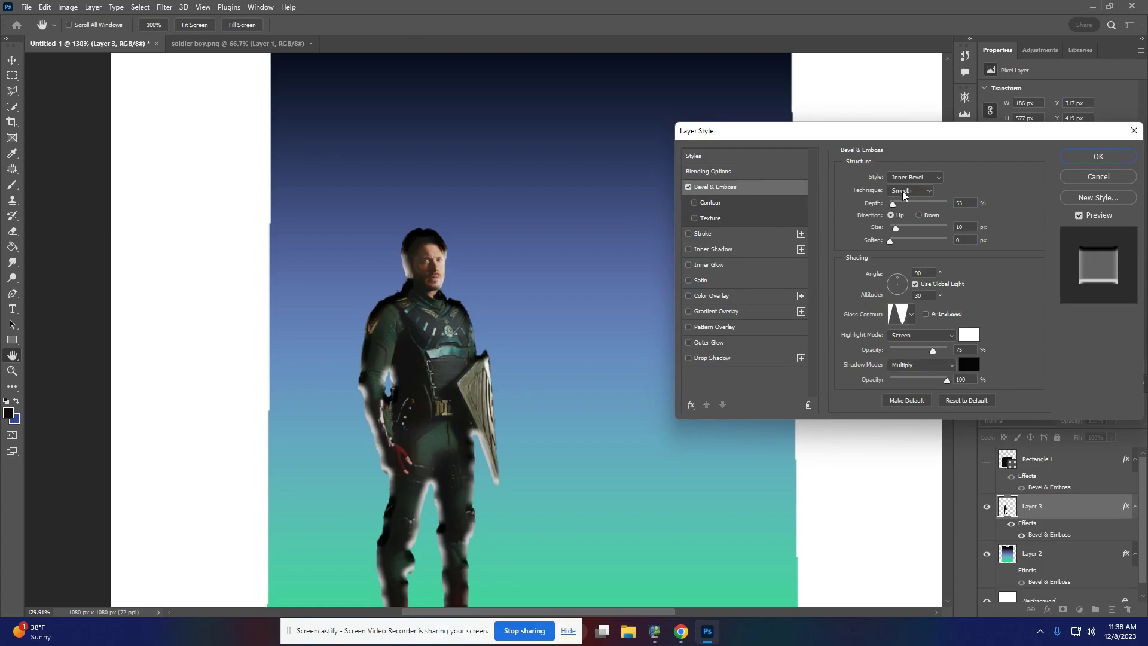
left_click(911, 314)
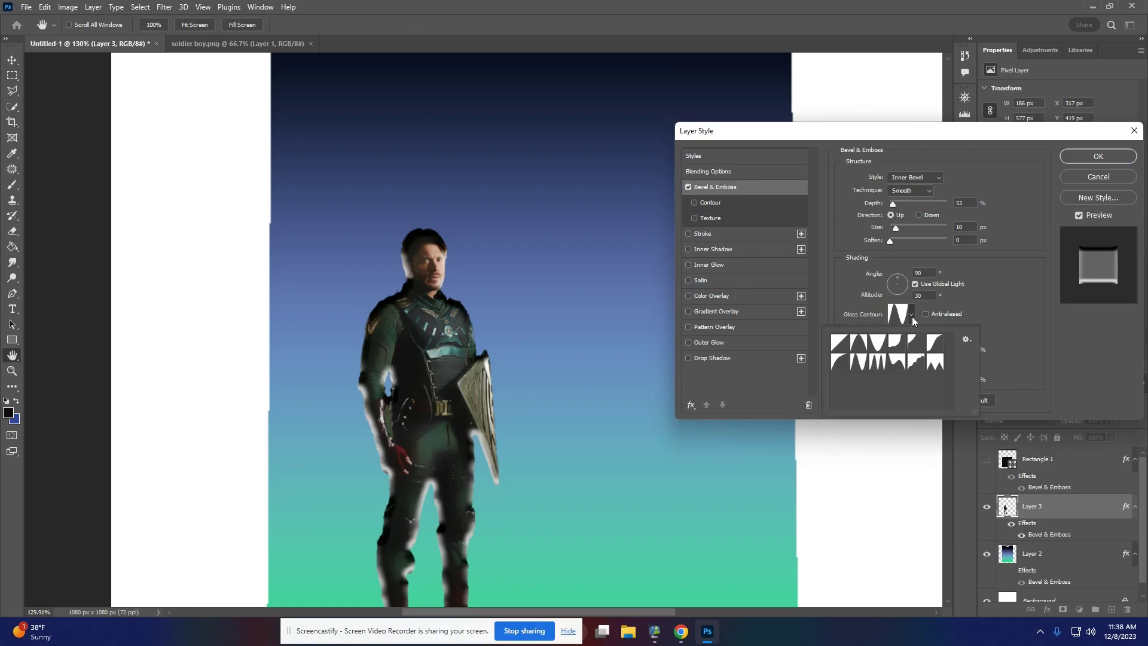
left_click(839, 343)
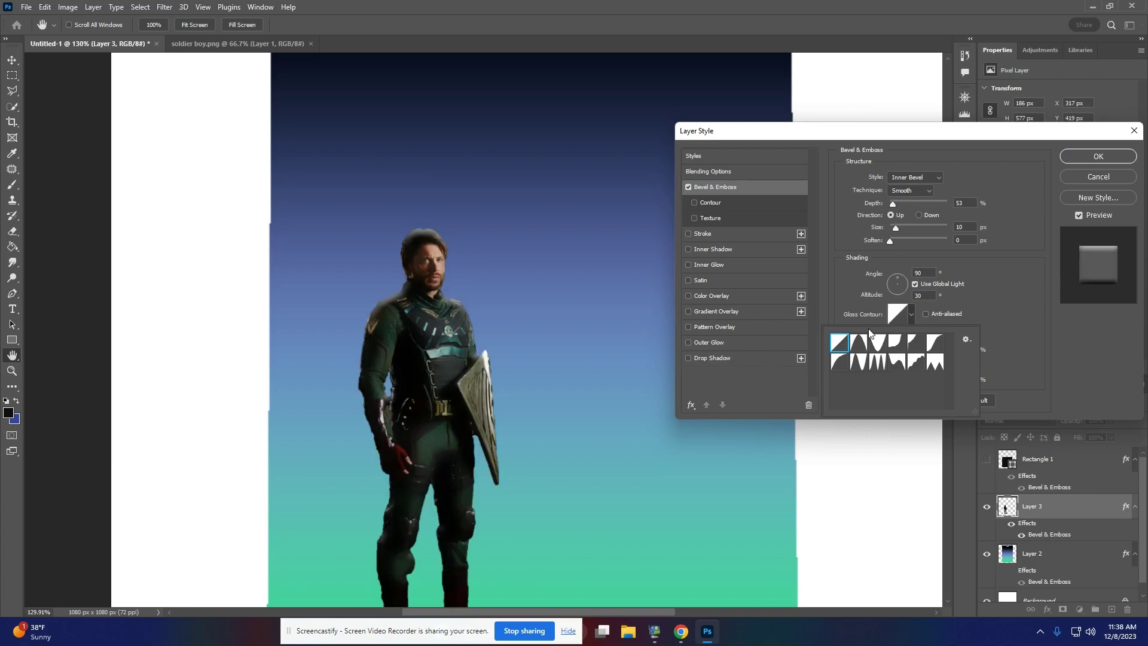
left_click(858, 361)
left_click(848, 343)
left_click(984, 280)
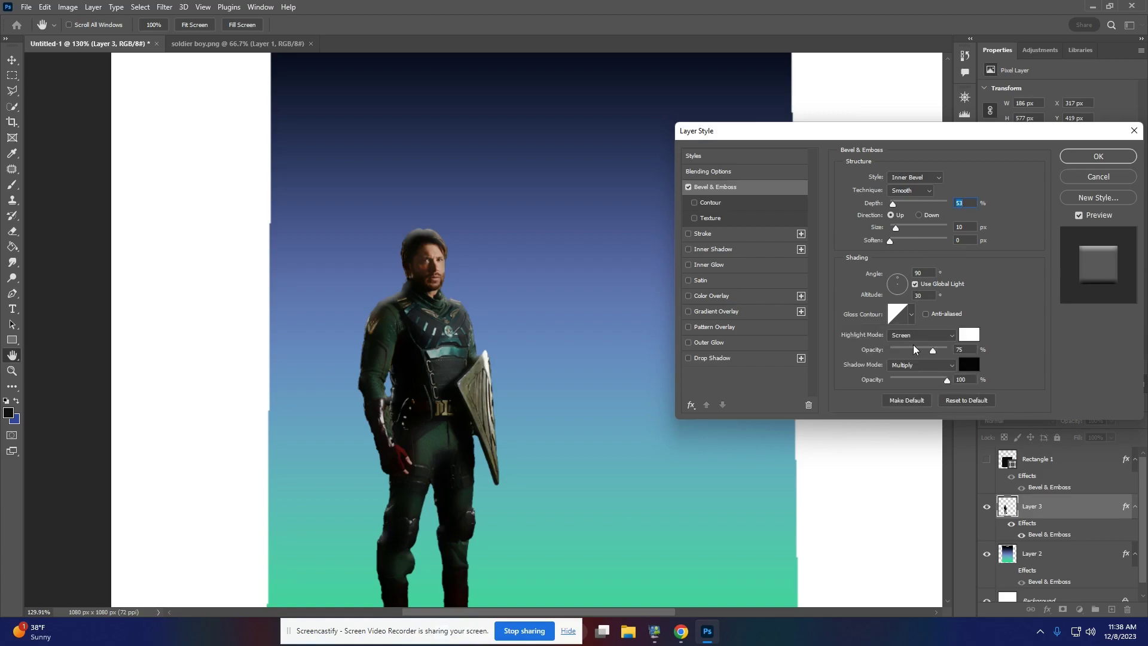
Set bevel highlight opacity to 41%, shadow opacity to 71%, and Depth to 63%
left_click_drag(928, 350, 914, 349)
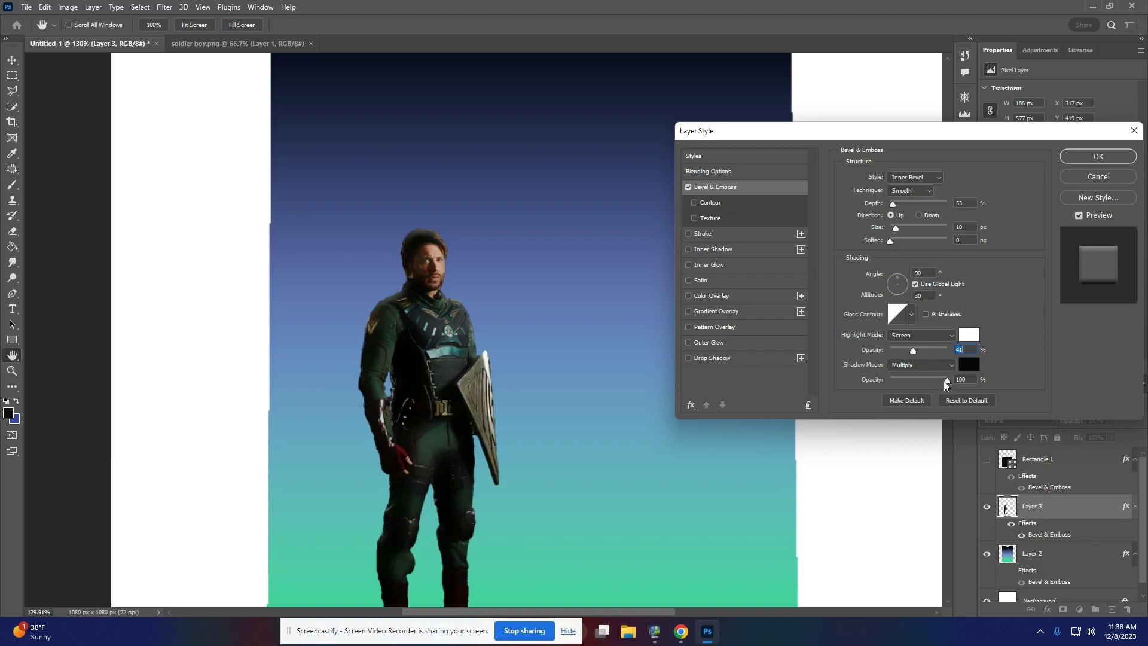
left_click_drag(943, 381, 927, 385)
left_click(931, 382)
left_click(919, 216)
left_click(890, 215)
left_click_drag(893, 204, 894, 202)
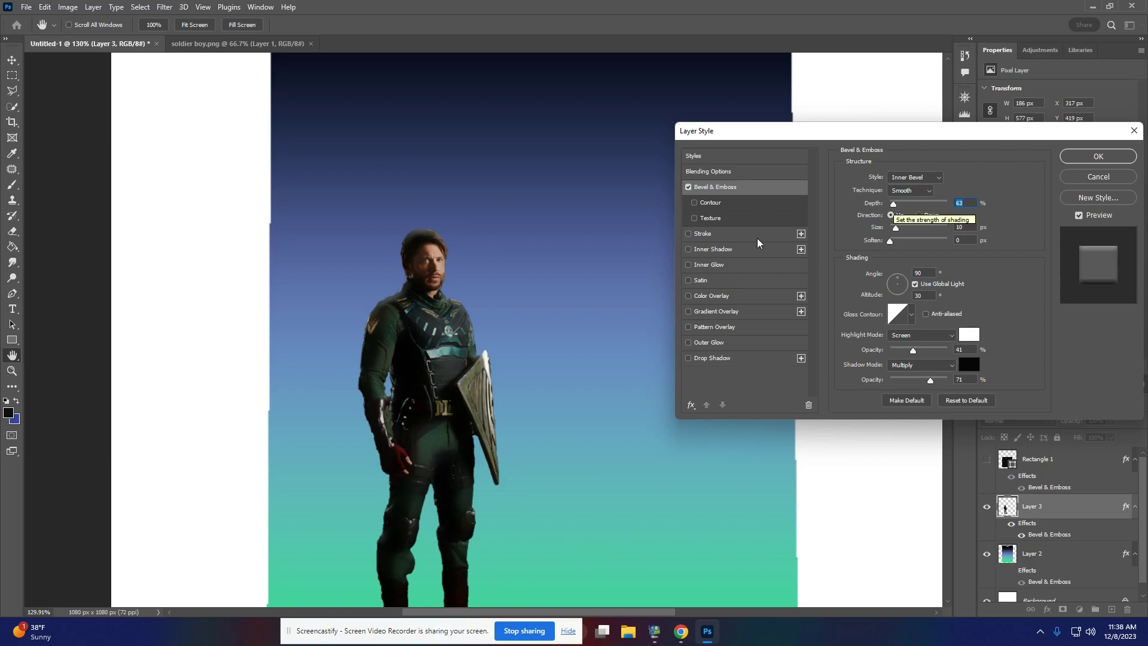
Add a Multiply drop shadow at 39% opacity, 66° angle, 12 px distance, and apply
left_click(688, 359)
left_click(737, 355)
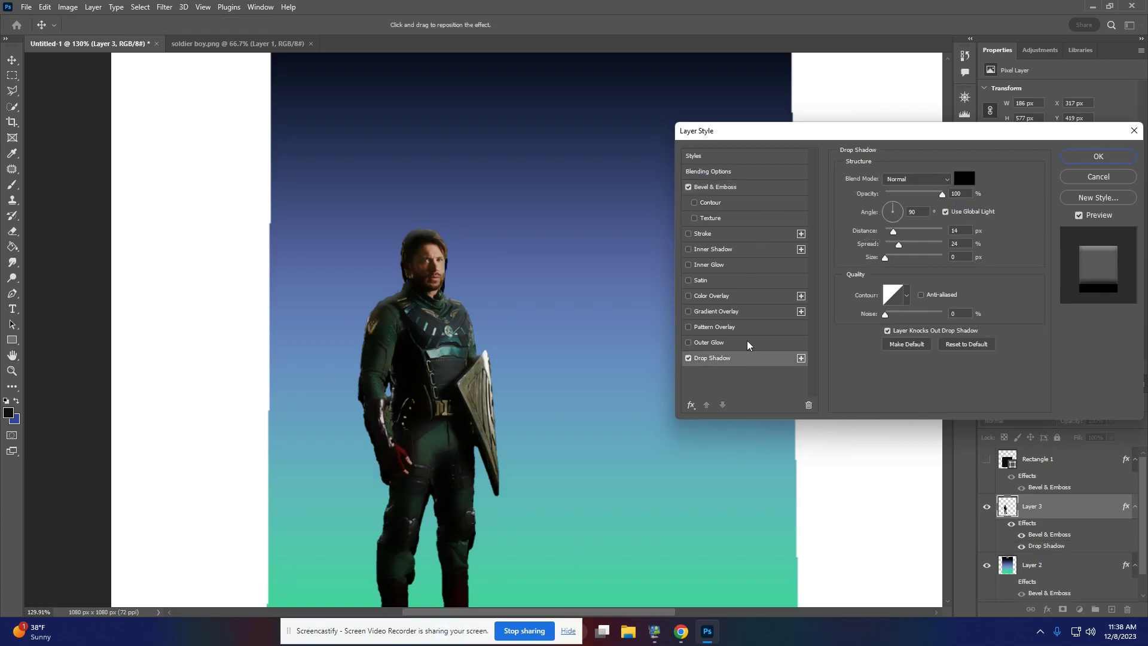
left_click(919, 178)
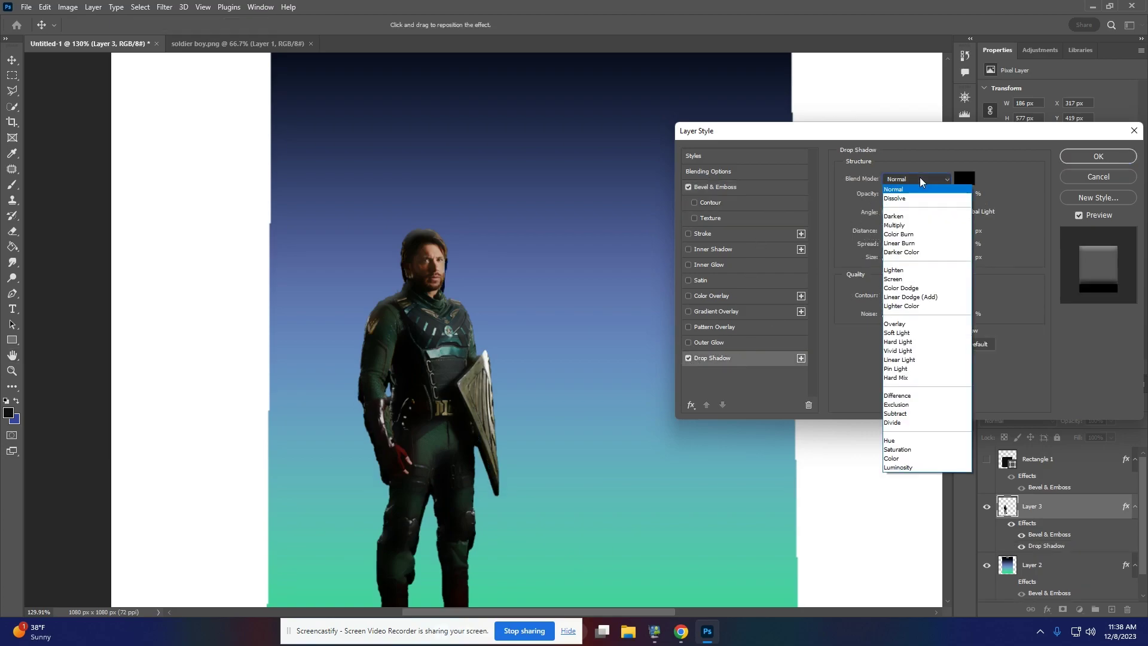
left_click(911, 225)
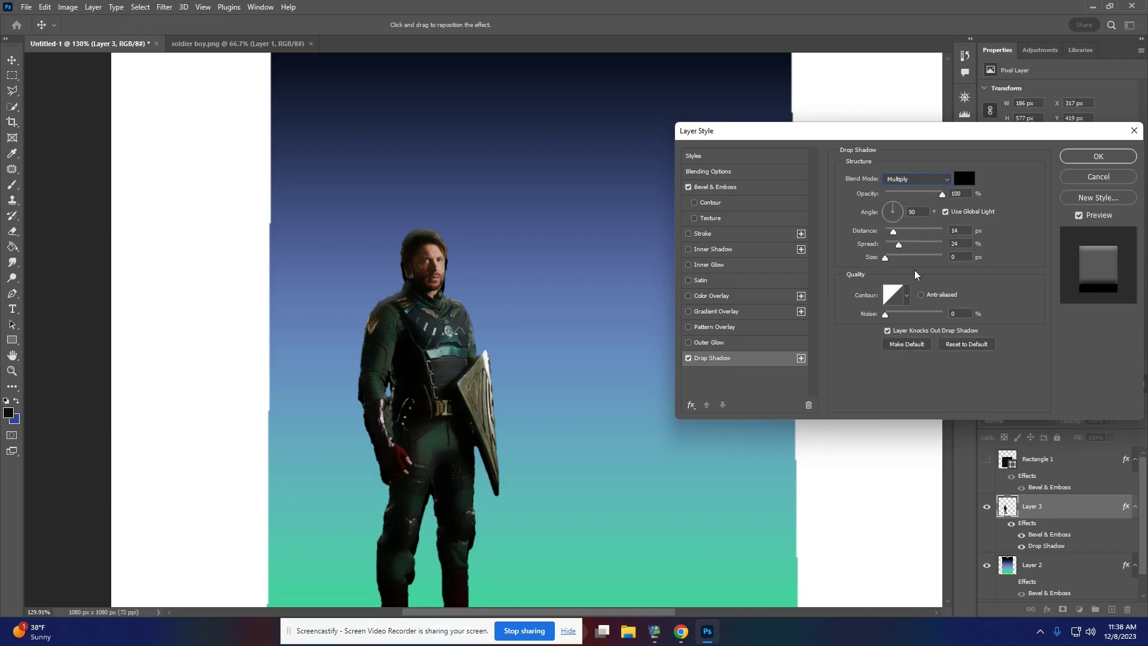
left_click(956, 344)
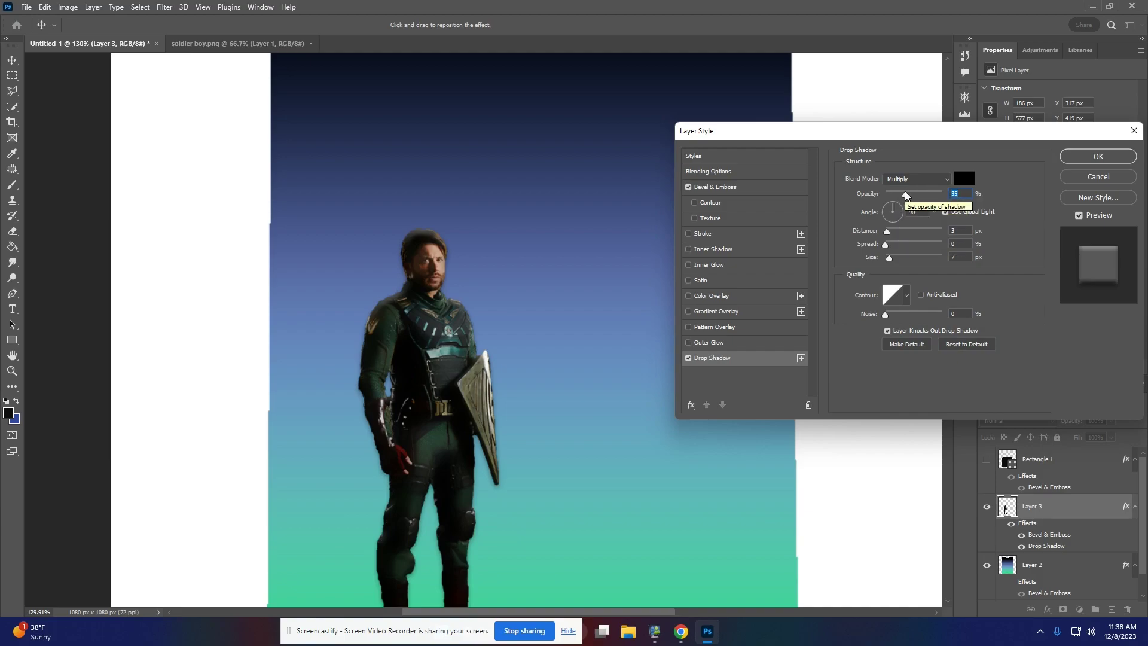
left_click_drag(905, 194, 907, 195)
left_click(897, 208)
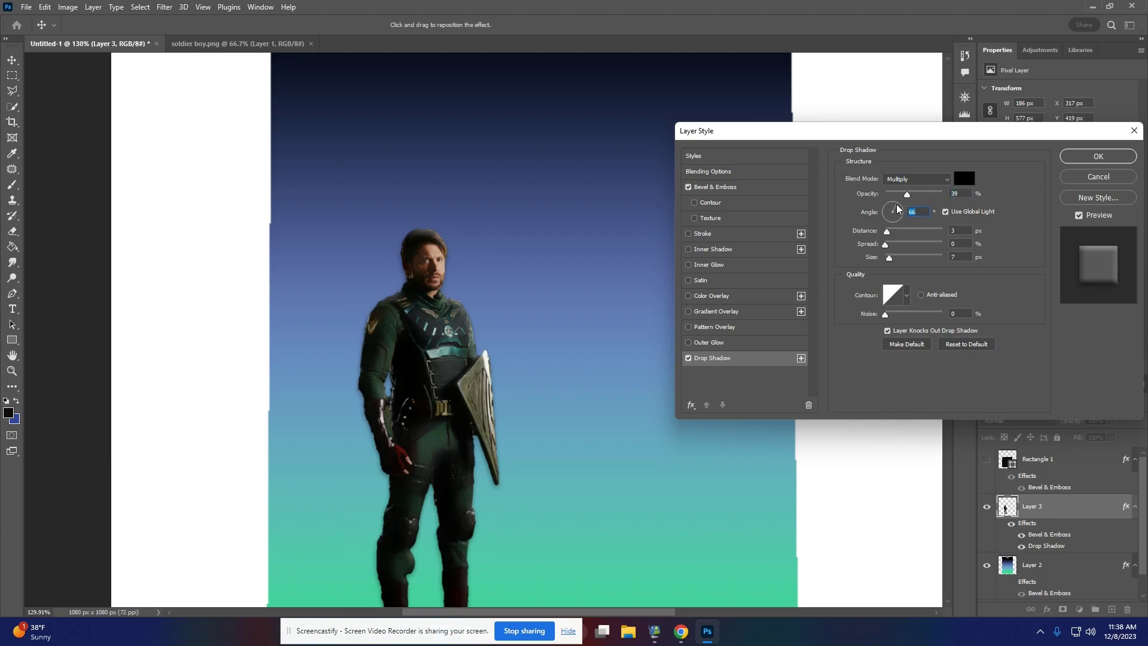
left_click_drag(887, 231, 885, 259)
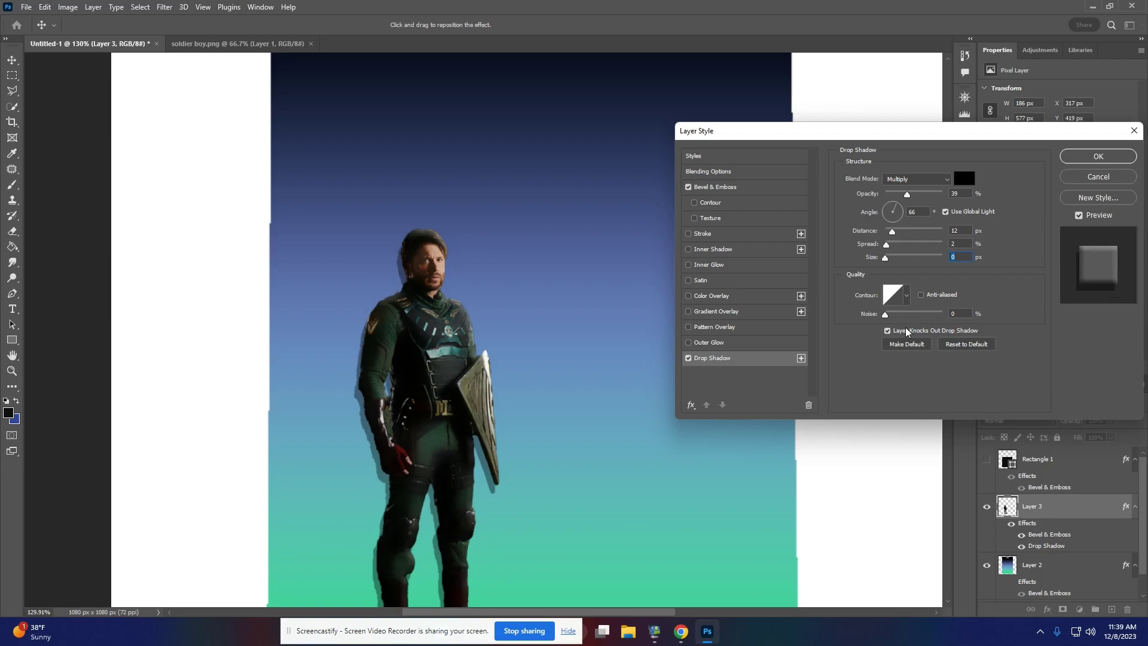
left_click(1083, 160)
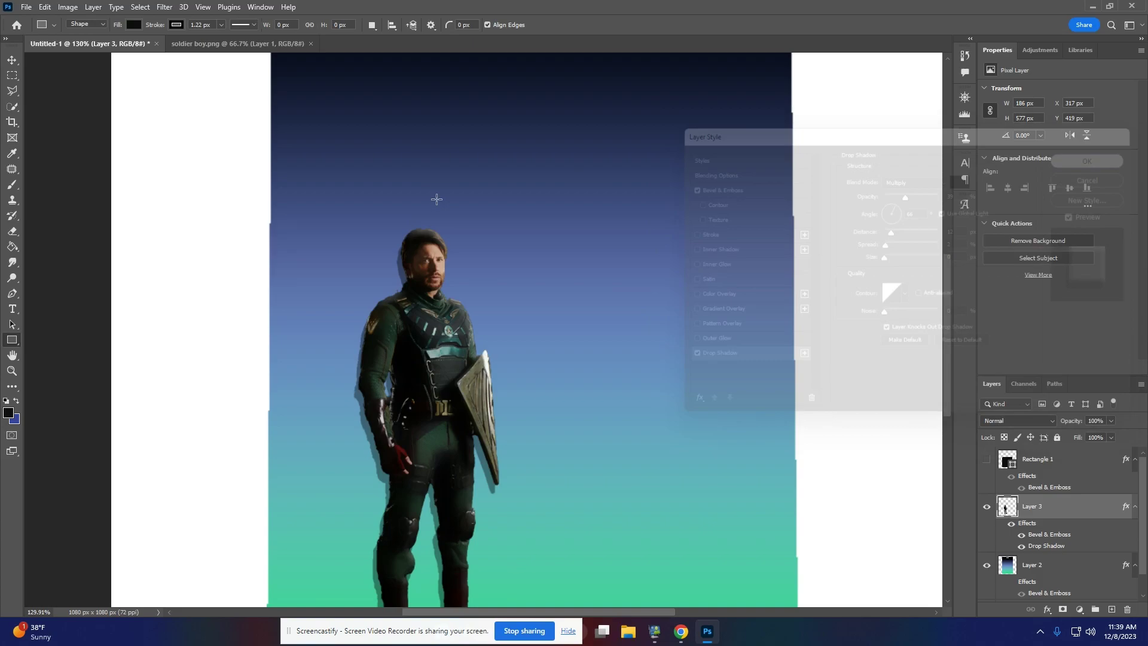
scroll(397, 328, "down", 3)
scroll(398, 328, "up", 2)
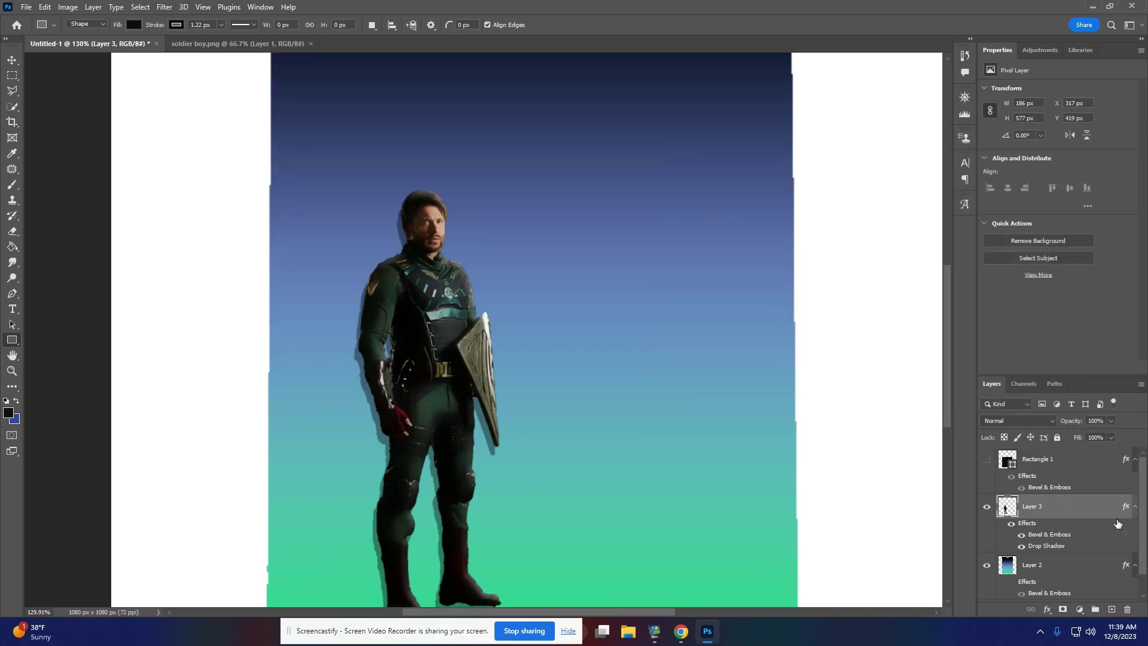
Duplicate the figure layer, hide Layer 3, and select the soldier as the subject
key("ctrl+j")
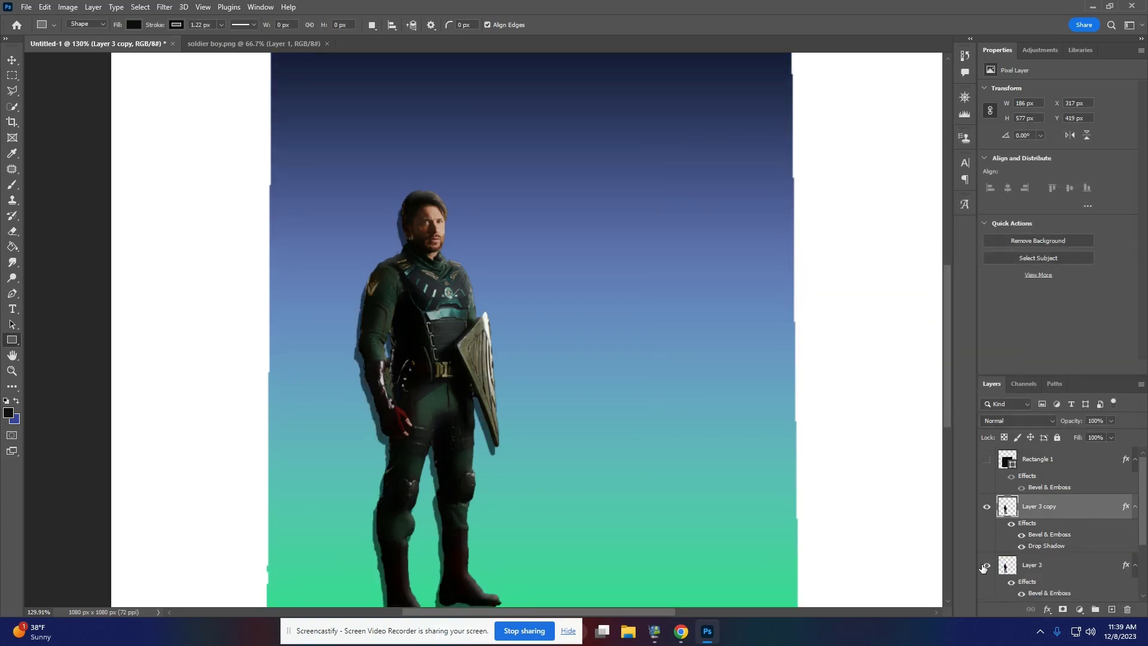
left_click(987, 567)
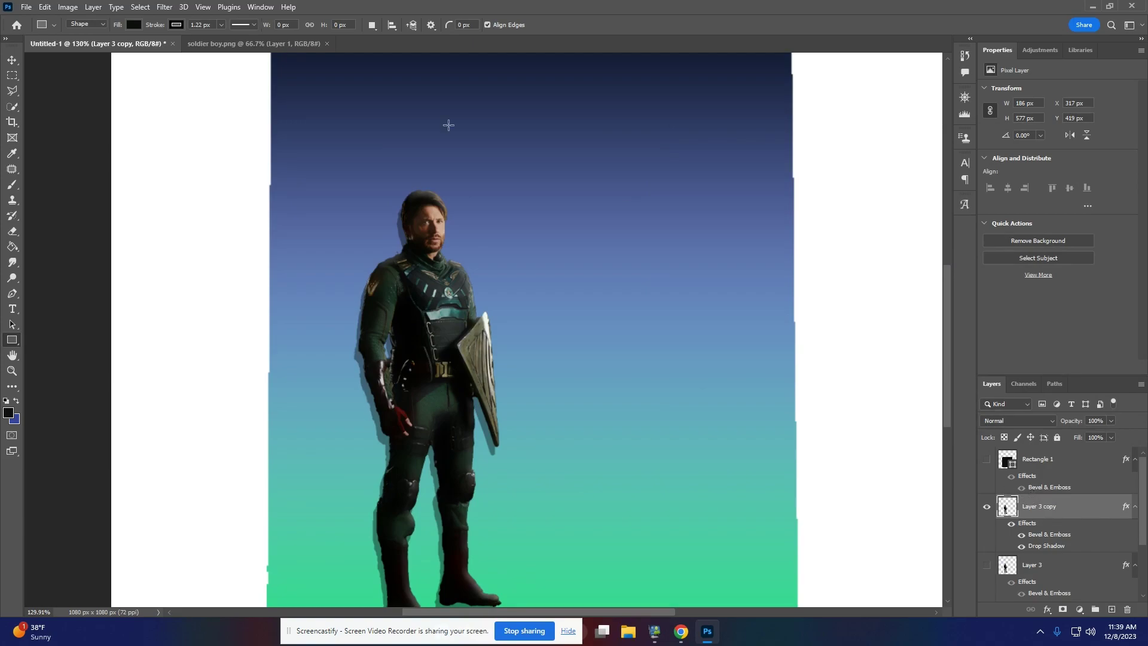
left_click(140, 6)
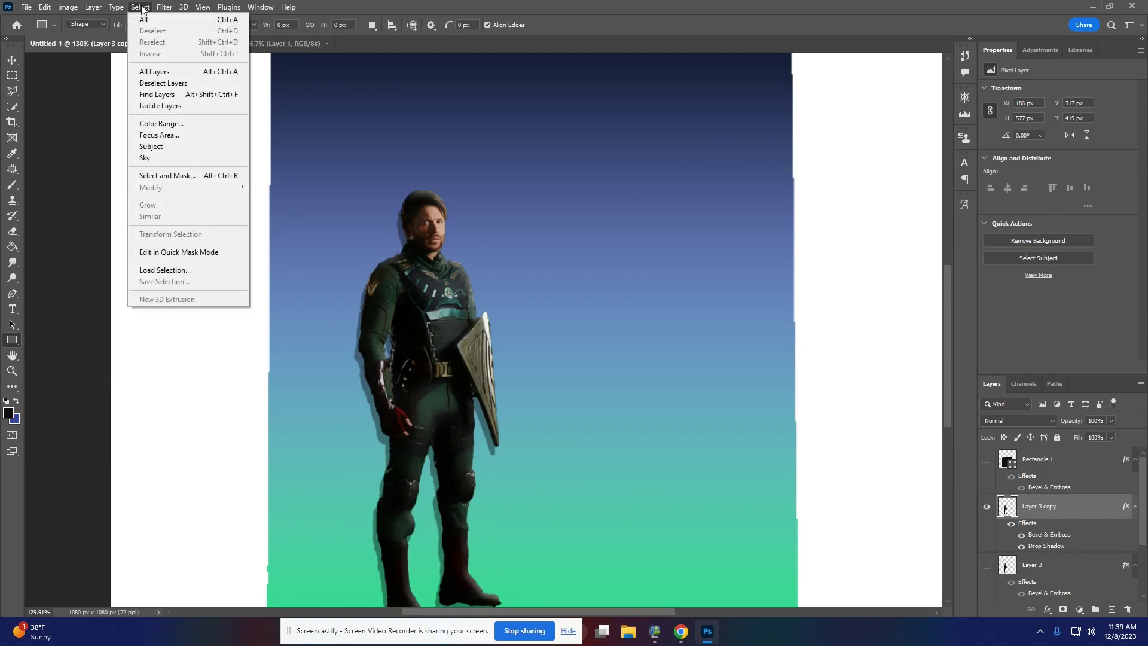
left_click(166, 149)
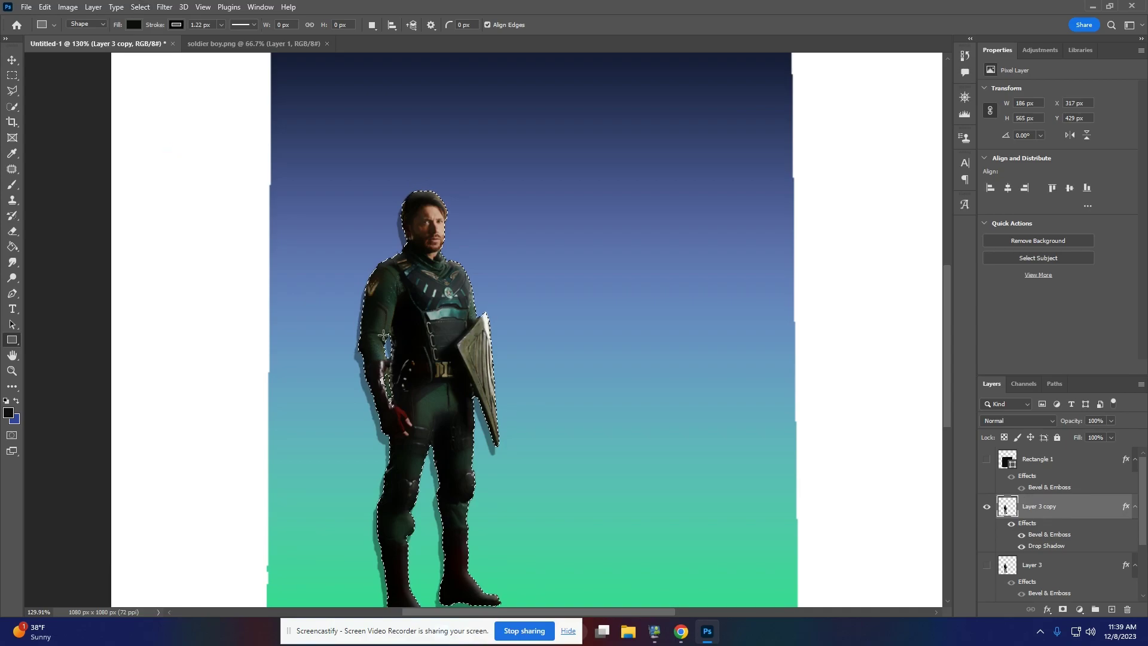
Expand the subject selection by 40 pixels
left_click(140, 6)
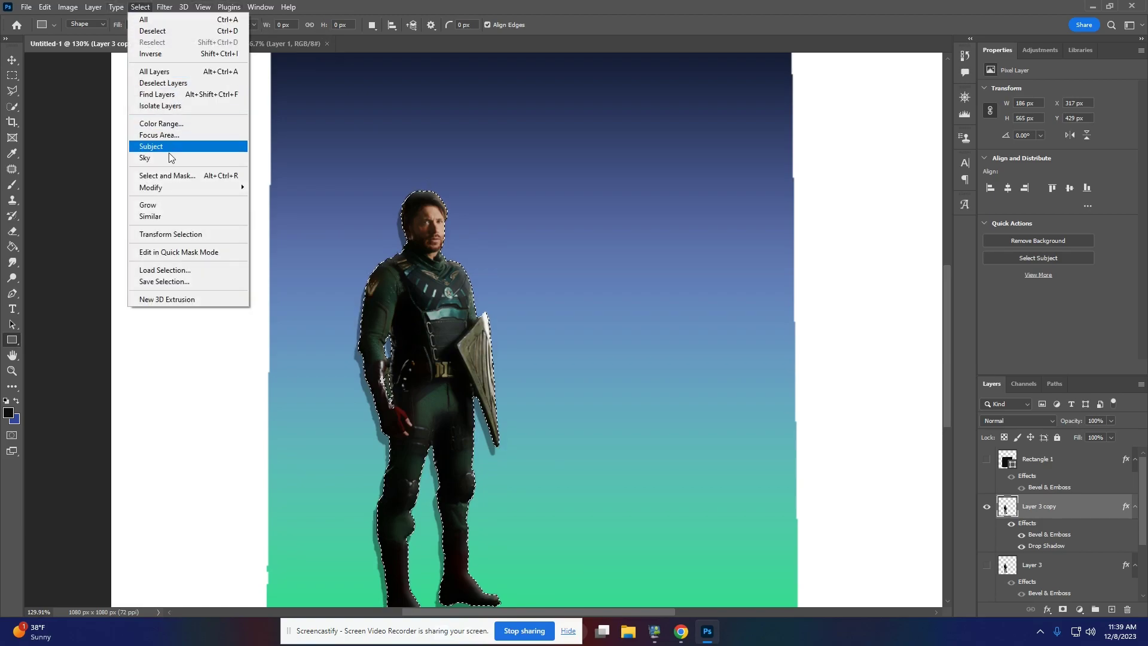
mouse_move(182, 187)
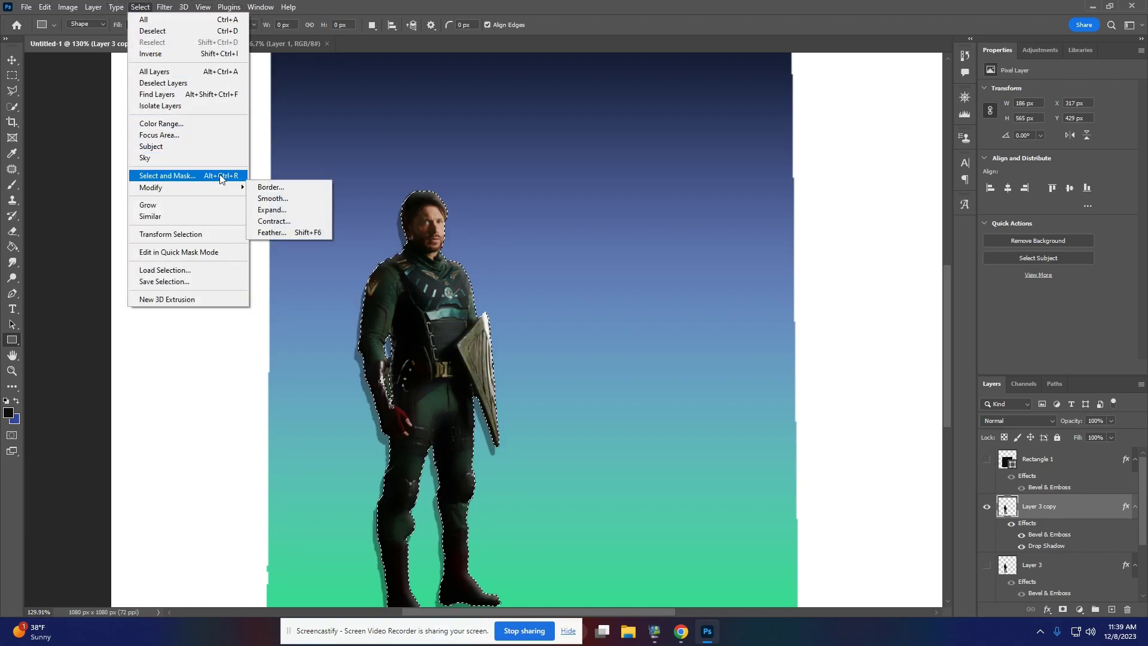
mouse_move(217, 195)
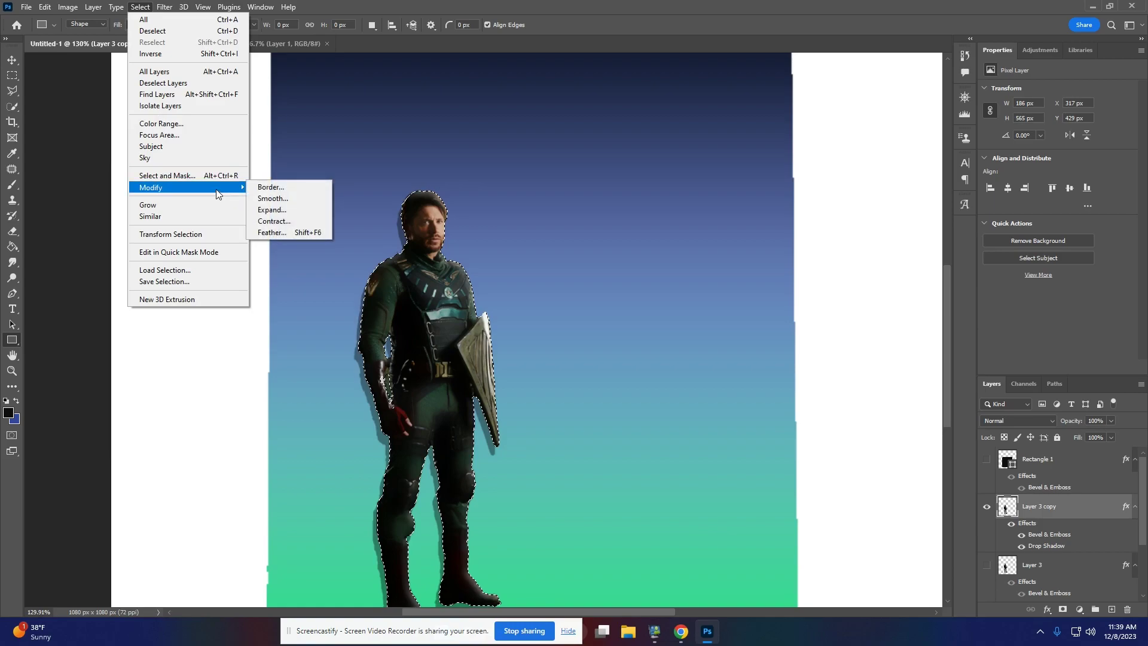
left_click(272, 210)
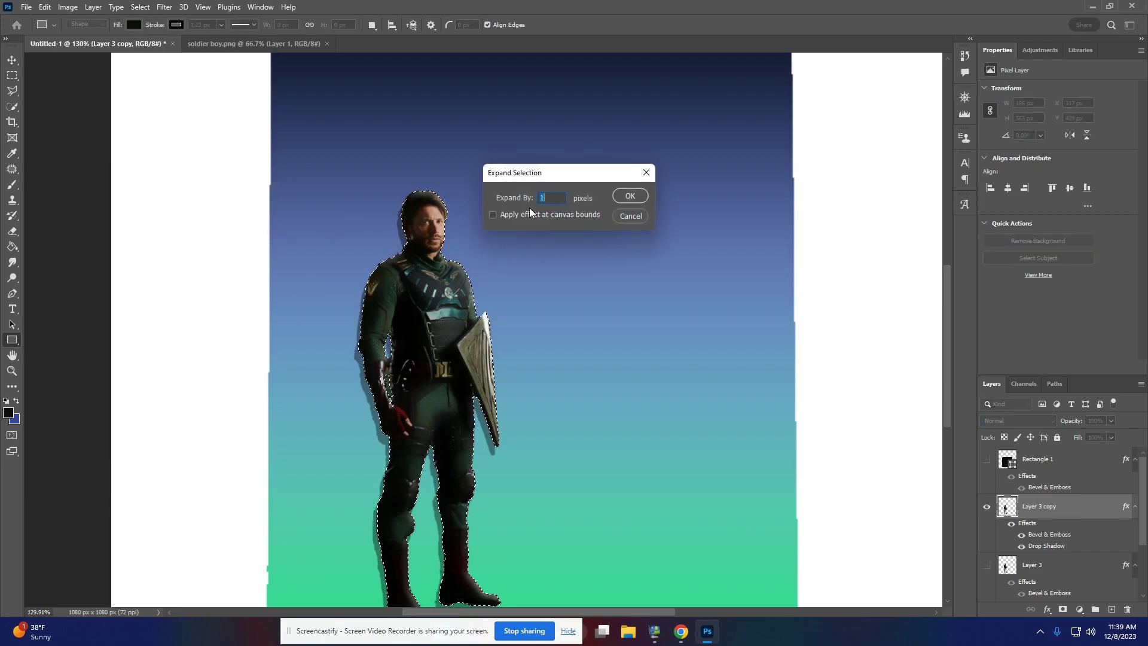
left_click(637, 193)
scroll(486, 314, "down", 2)
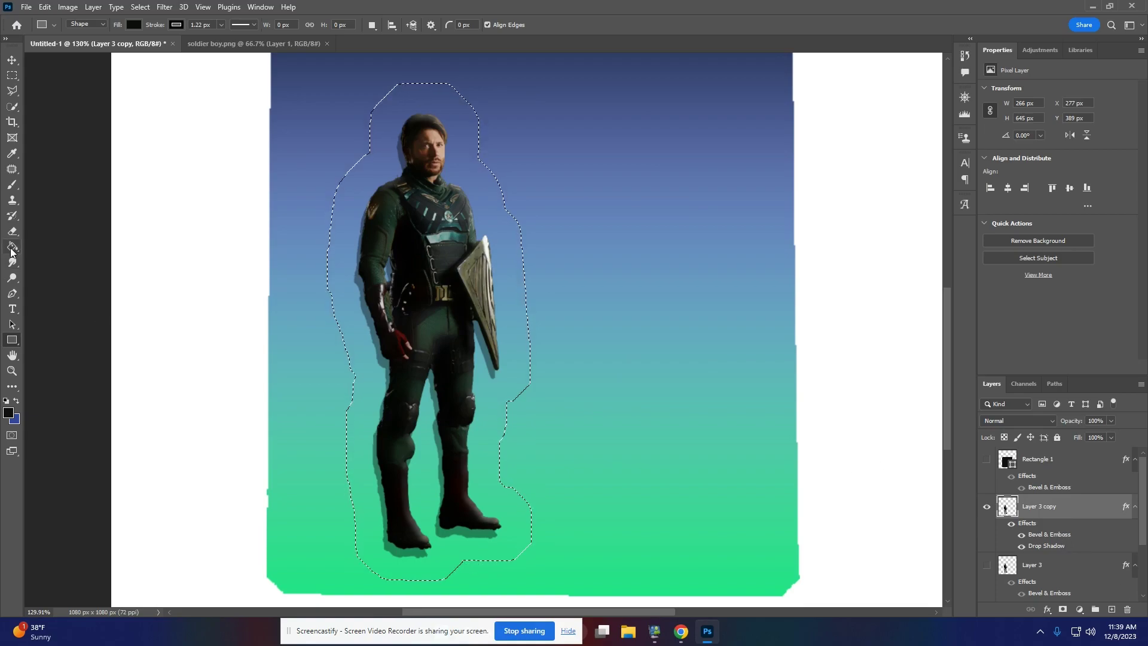
Choose the Paint Bucket with a near-white foreground colour
left_click(12, 246)
left_click(9, 412)
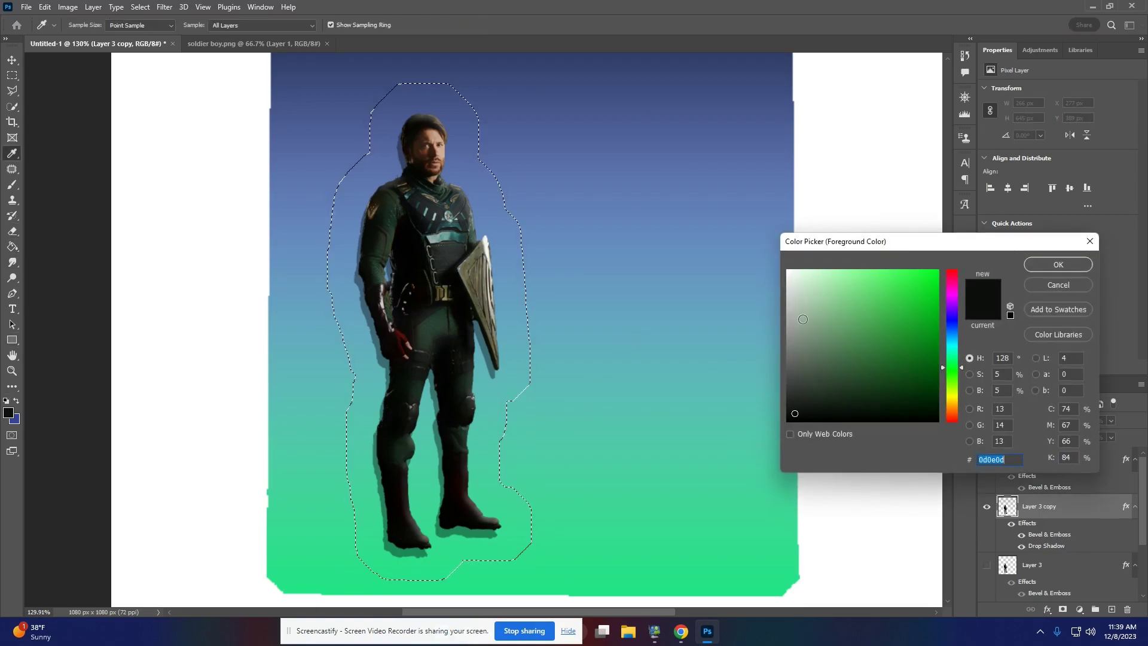
left_click(791, 272)
left_click(1057, 265)
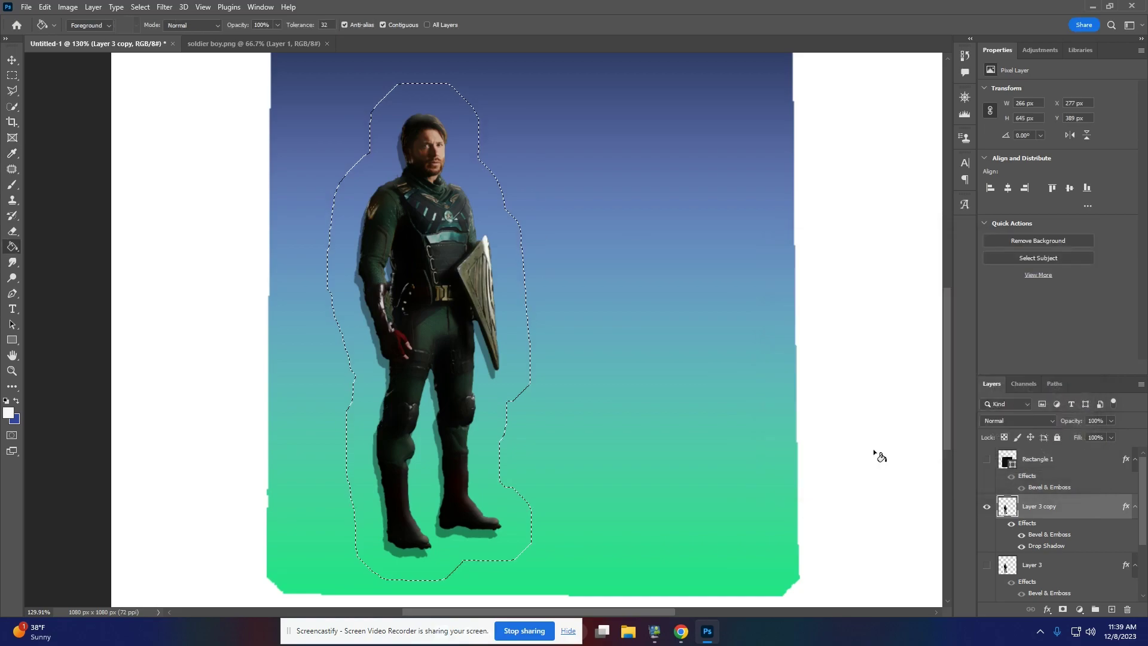
Delete Layer 3 copy, fill the selection near-white on a new Layer 4, show Layer 3
left_click_drag(1102, 512, 1127, 608)
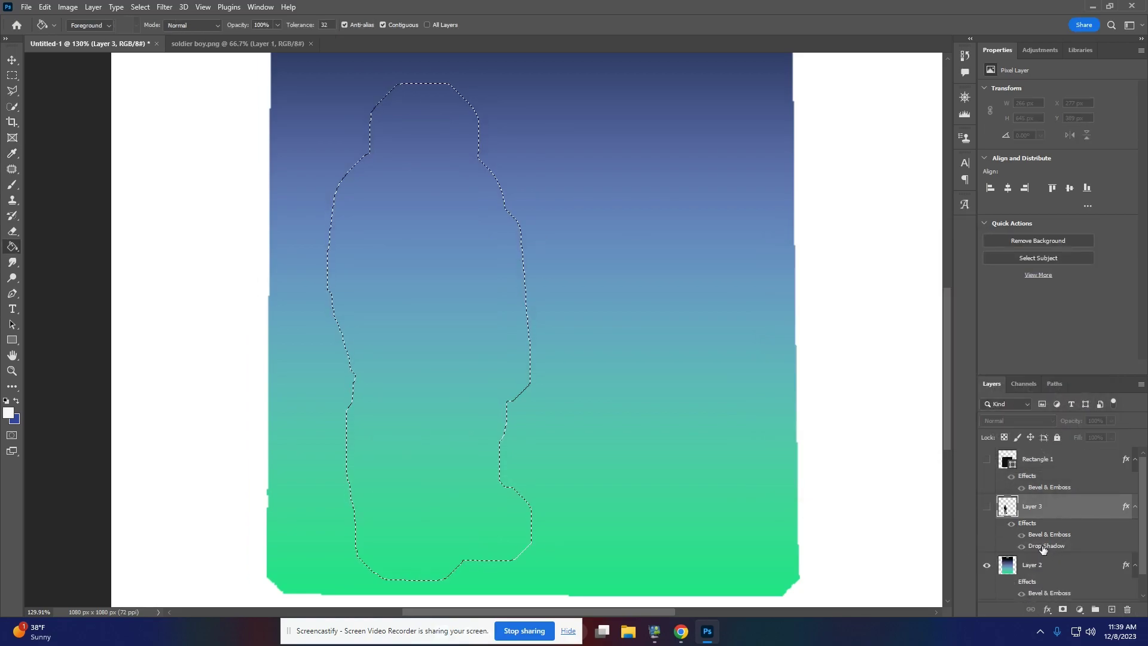
left_click(1110, 607)
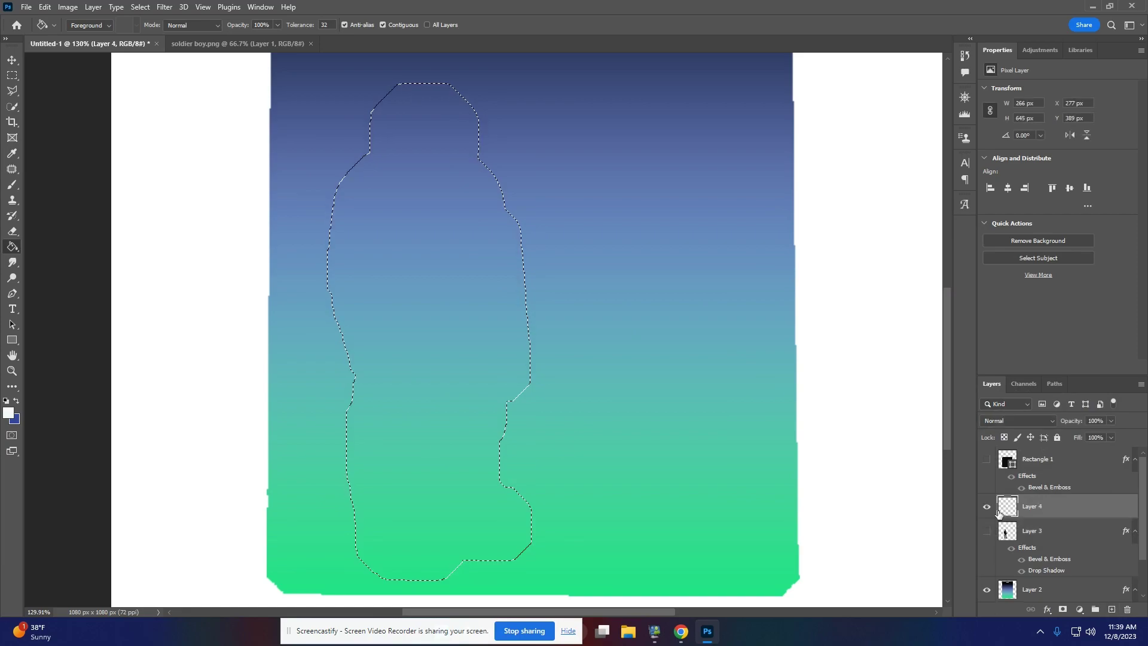
left_click(428, 254)
left_click(986, 530)
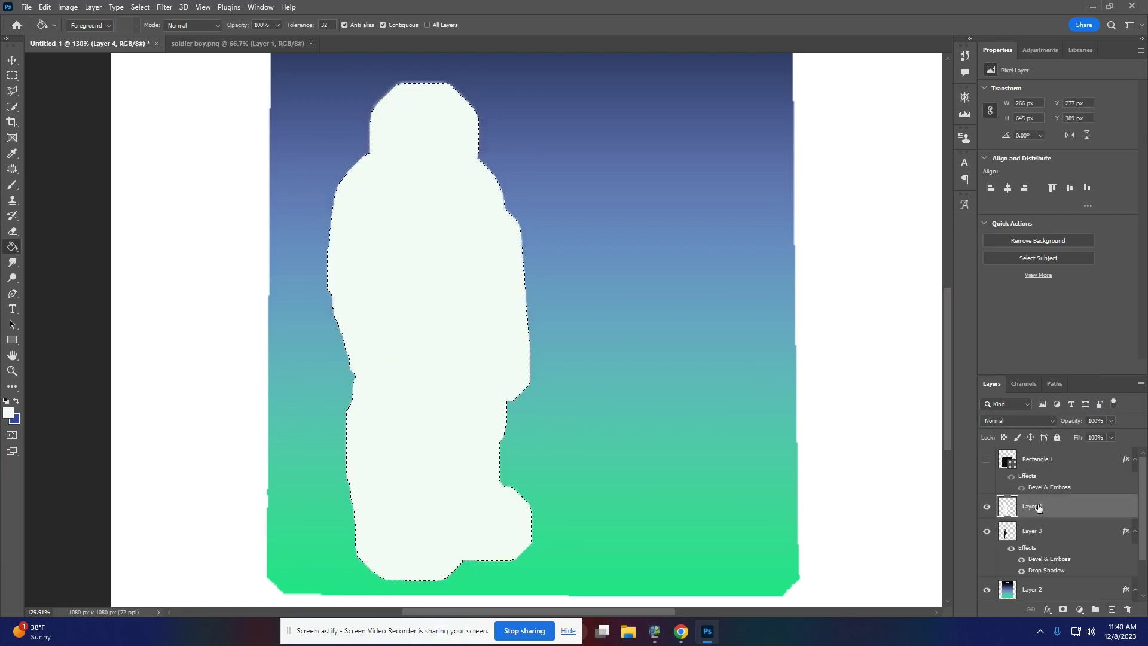
Set Layer 4's Fill to 0% so the soldier shows through
key("m")
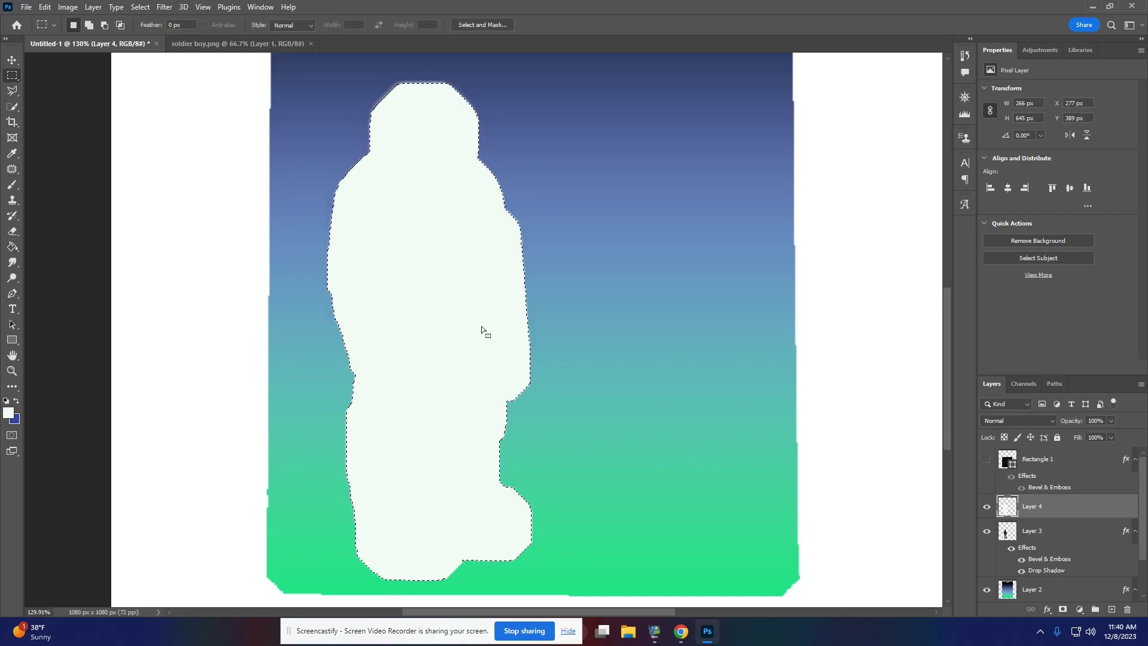
left_click(1112, 437)
left_click(1089, 451)
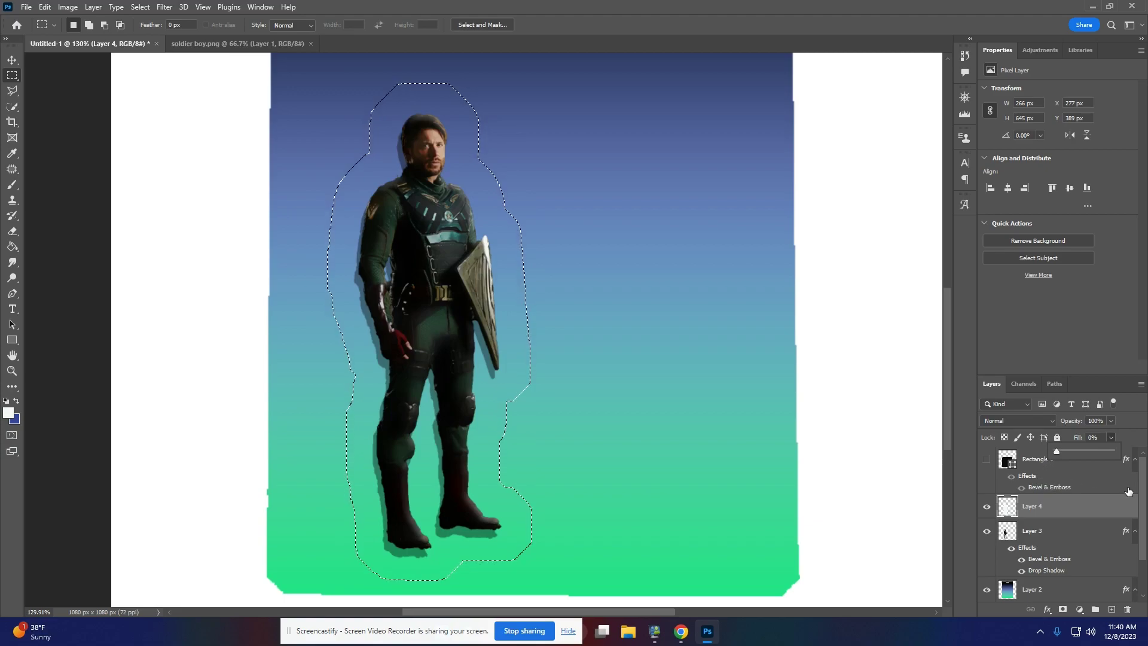
Give Layer 4 a Bevel & Emboss with Contour, Depth 178%, and Fill at 10%
left_click(1085, 509)
double_click(1085, 510)
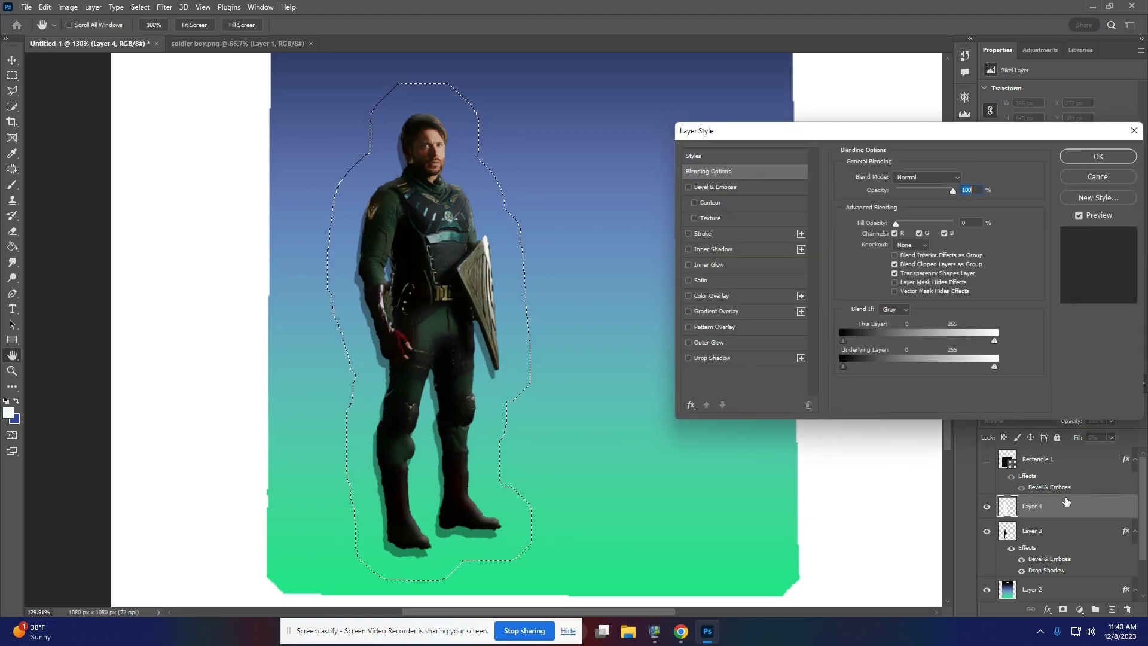
left_click(688, 188)
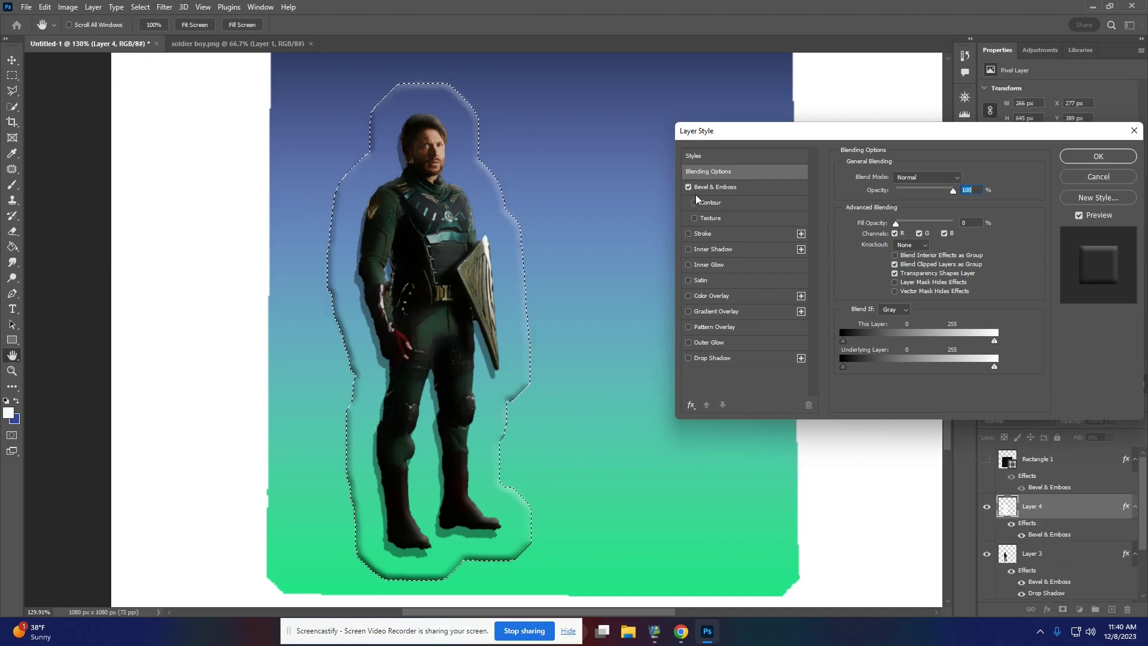
left_click(695, 203)
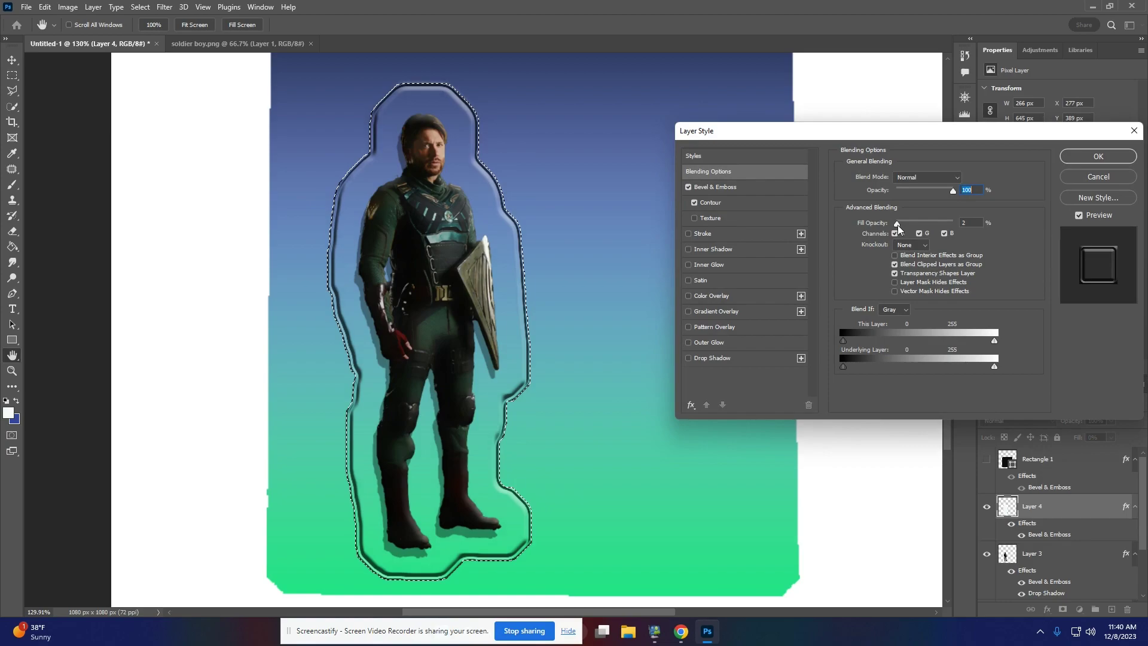
left_click_drag(897, 226, 900, 204)
left_click(739, 189)
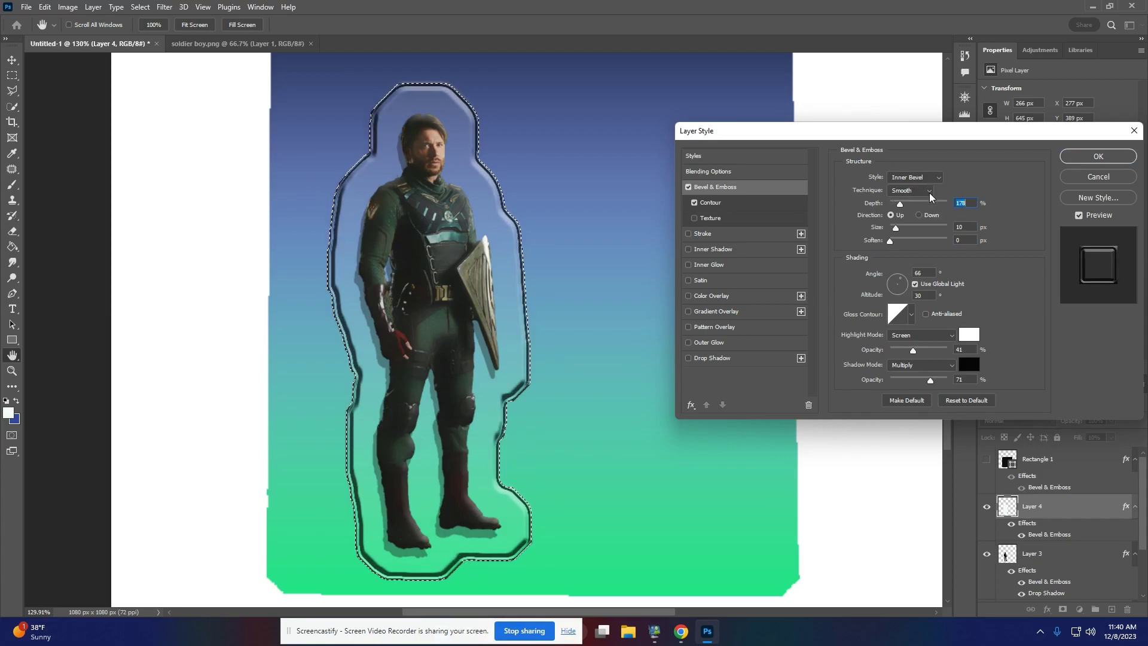
left_click(1084, 156)
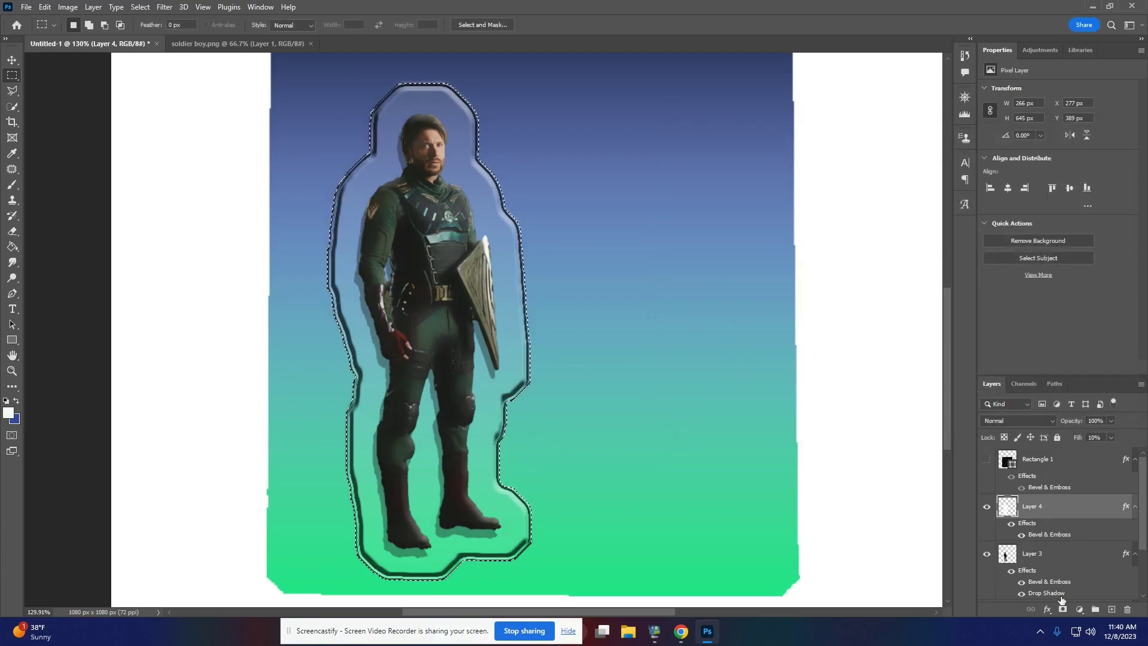
Add a layer mask to Layer 4 and paint it with a 37 px, 58%-hardness brush
left_click(1062, 610)
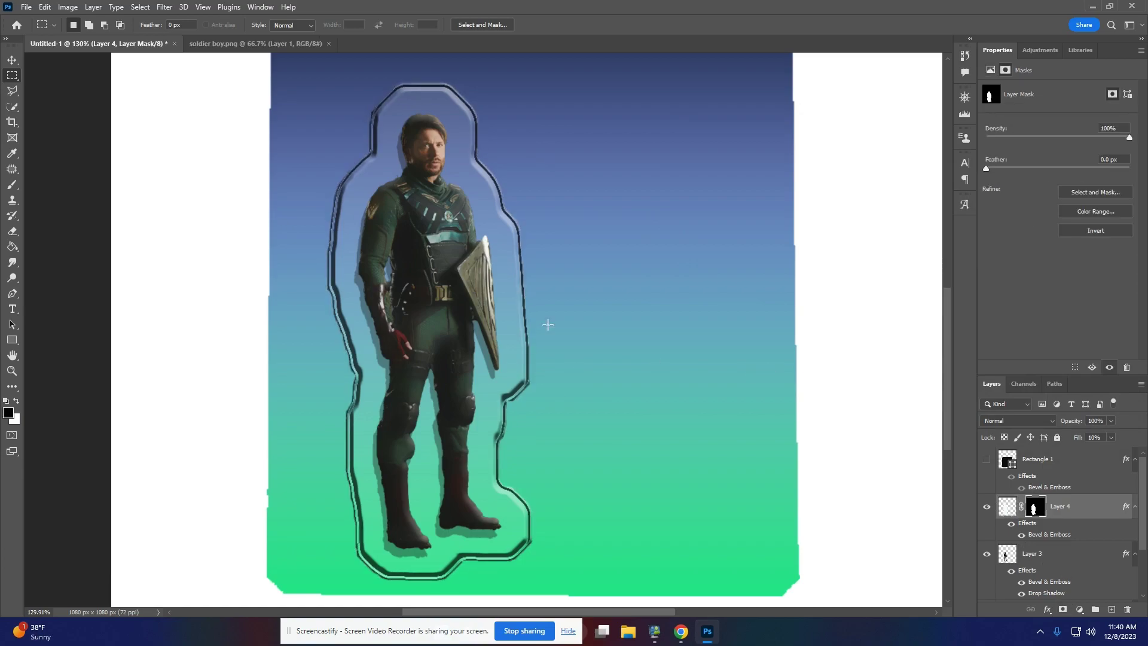
left_click(12, 184)
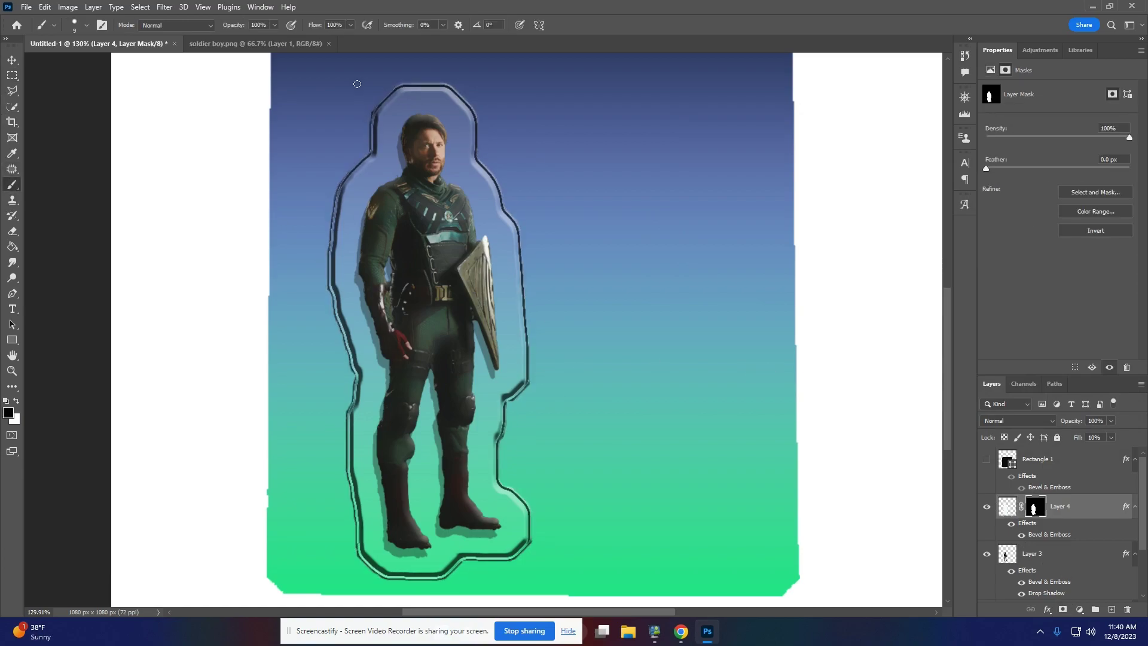
left_click(74, 24)
left_click(112, 91)
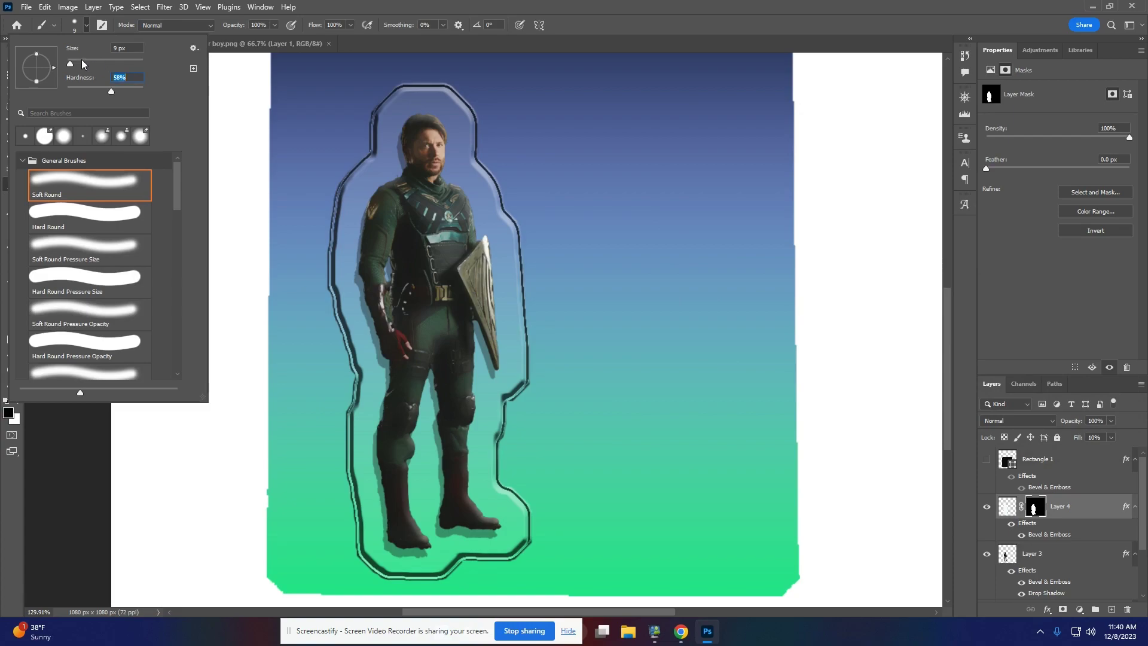
left_click(82, 63)
key("Return")
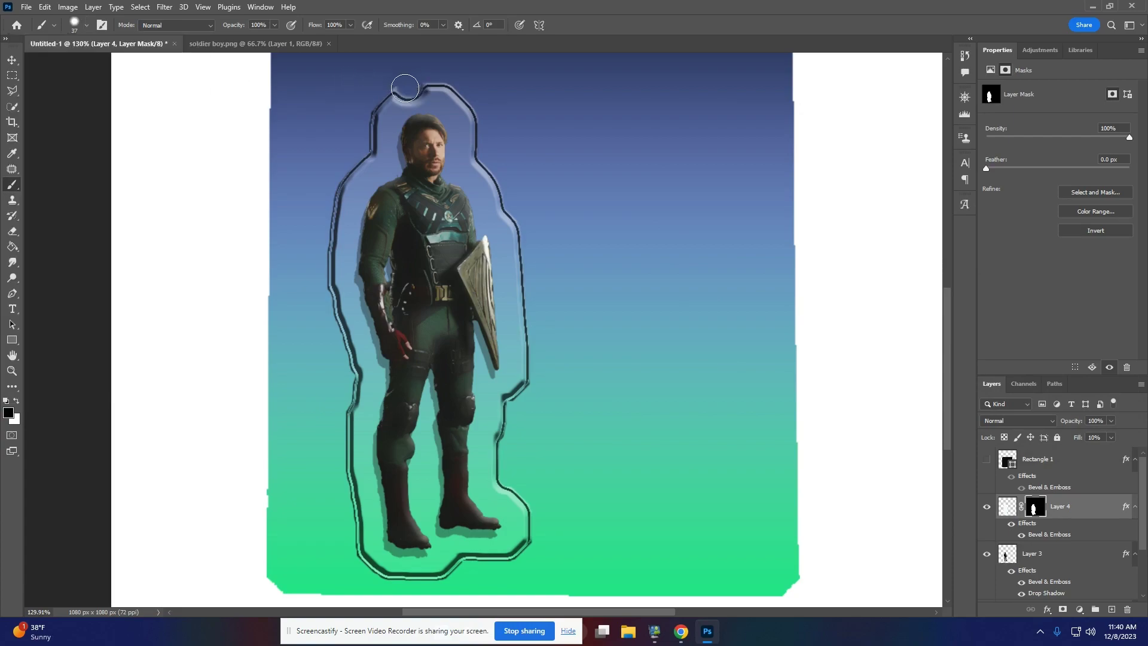
mouse_move(408, 83)
left_mouse_down()
mouse_move(385, 105)
mouse_move(342, 202)
mouse_move(331, 272)
mouse_move(351, 392)
mouse_move(337, 459)
mouse_move(351, 562)
mouse_move(414, 590)
mouse_move(445, 584)
mouse_move(458, 562)
mouse_move(510, 560)
mouse_move(534, 529)
mouse_move(495, 477)
mouse_move(499, 417)
mouse_move(533, 359)
mouse_move(527, 244)
mouse_move(454, 109)
mouse_move(407, 91)
left_mouse_up()
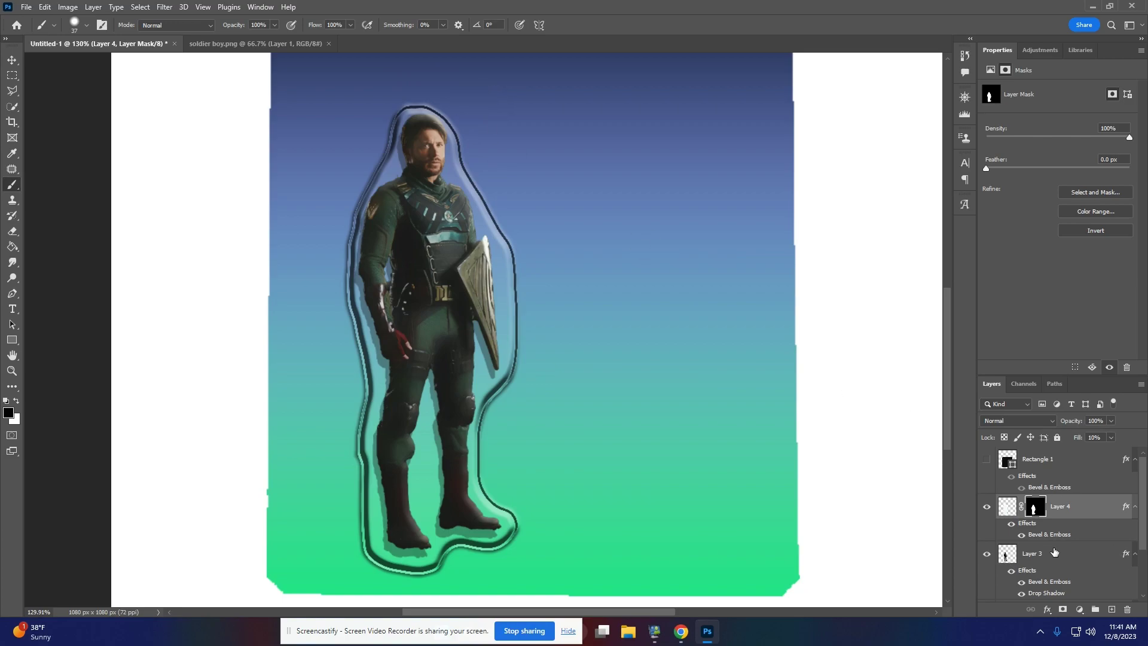
Apply Layer 4's layer mask permanently
right_click(1041, 511)
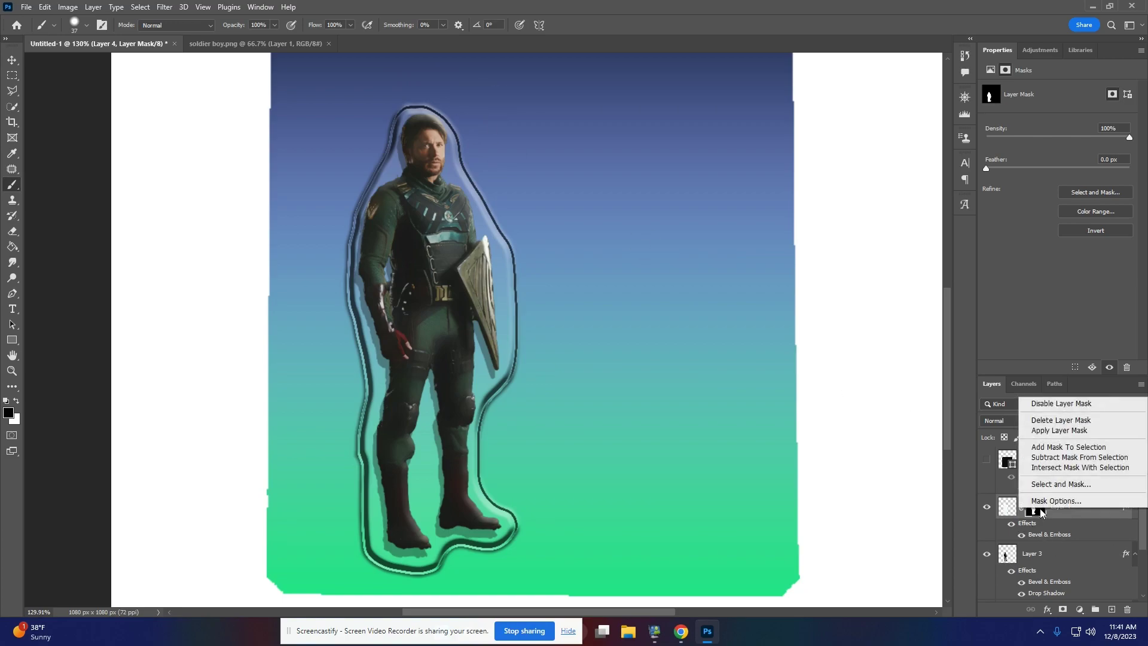
left_click(1052, 430)
double_click(1069, 536)
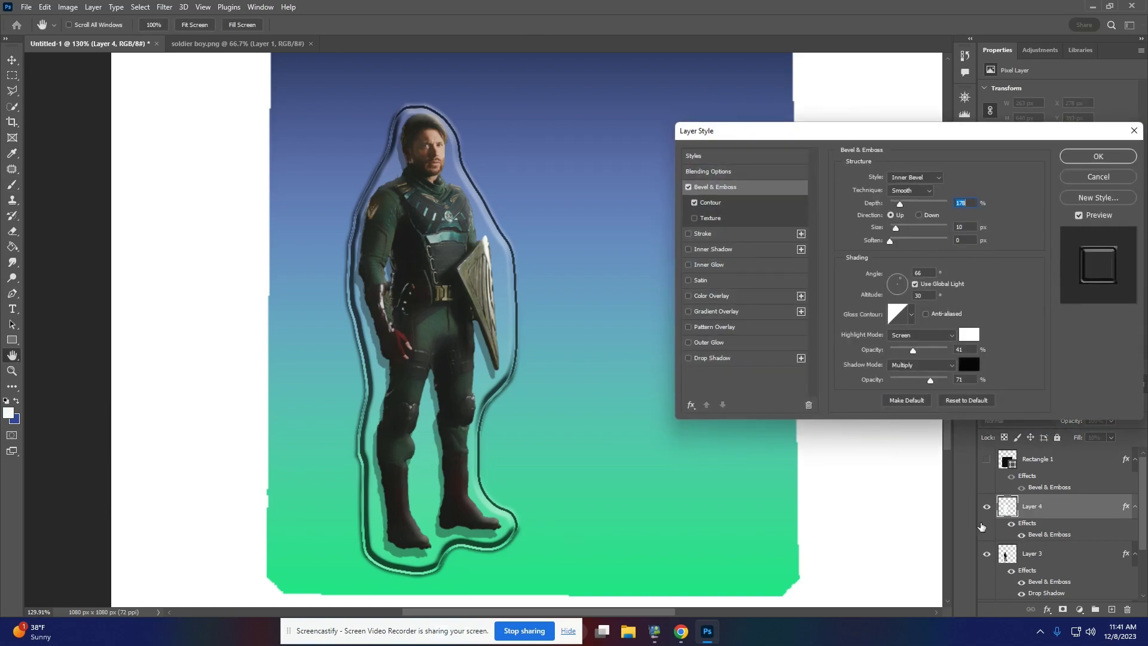
Set Layer 4's bevel contour to the Linear shape
left_click(695, 202)
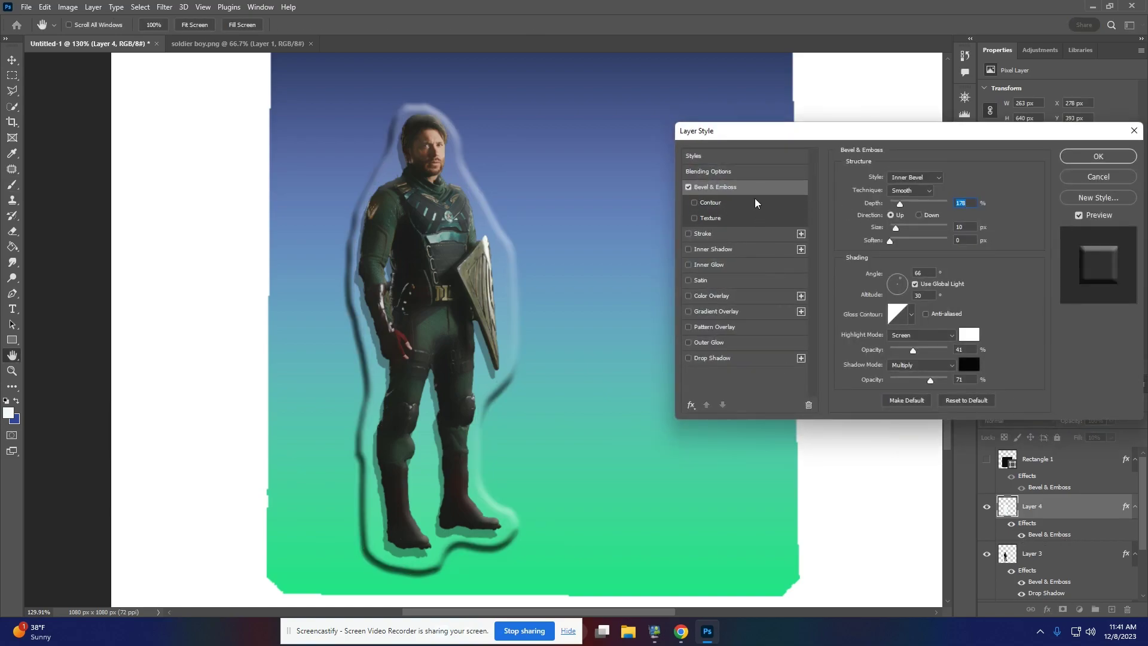
left_click(693, 203)
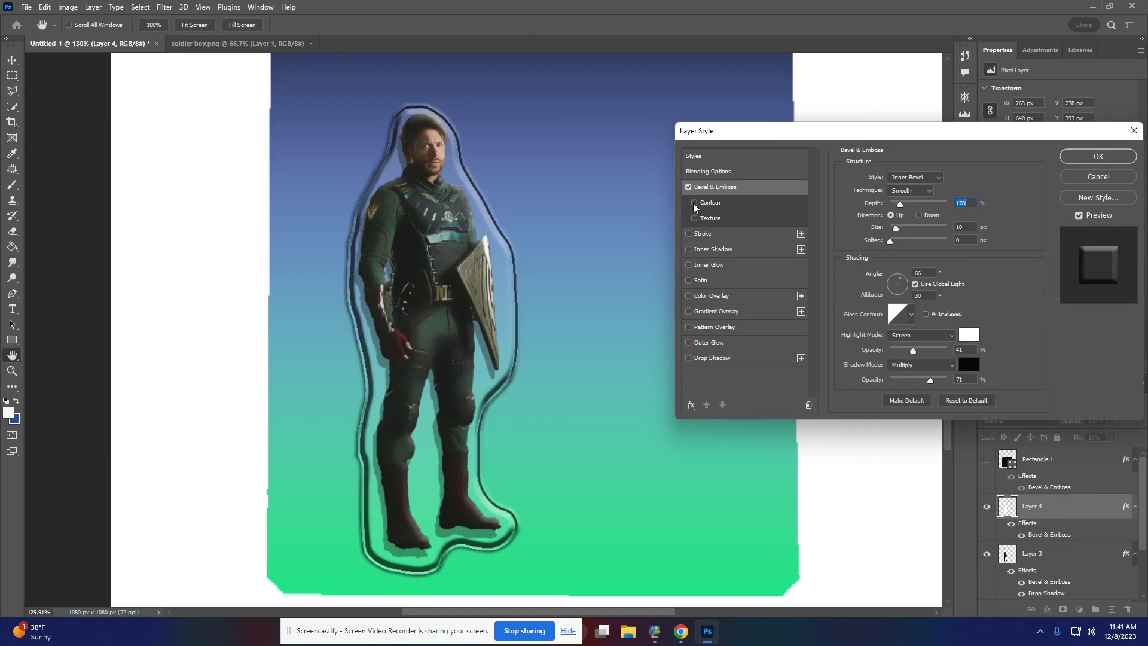
left_click(694, 202)
left_click(734, 202)
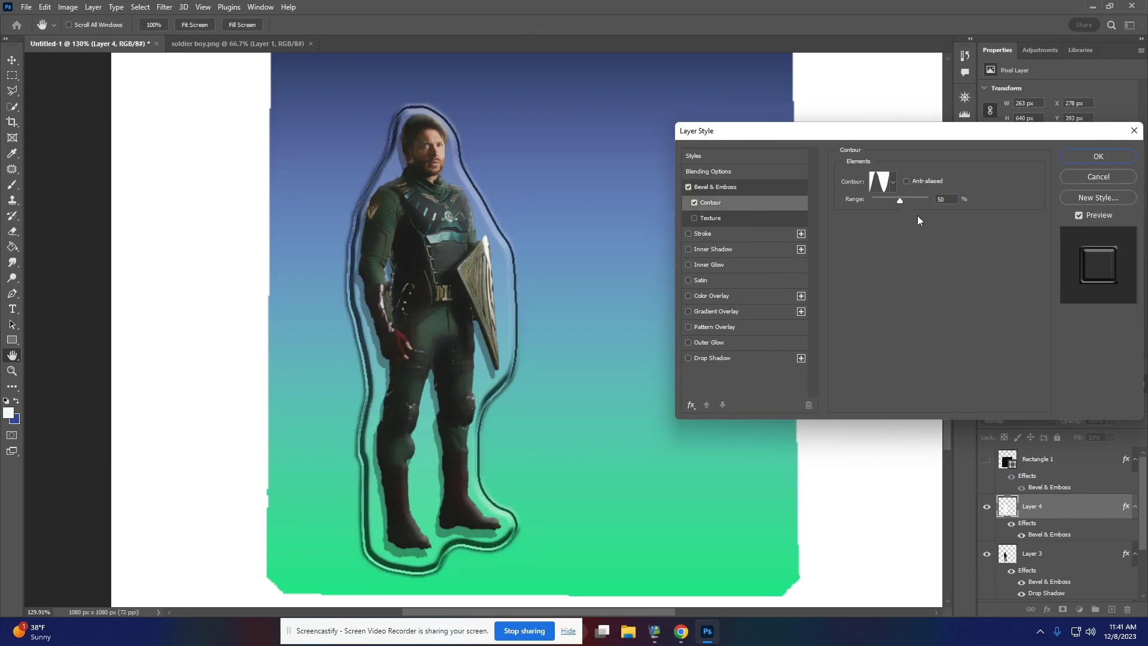
left_click(882, 183)
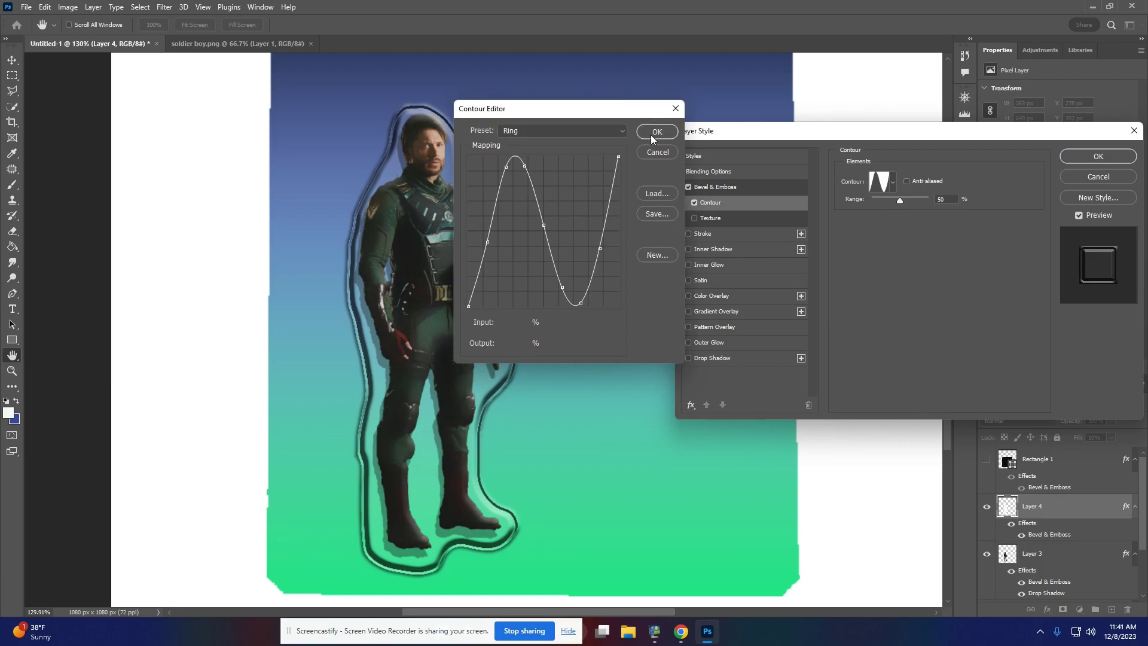
left_click(669, 135)
left_click(892, 181)
left_click(820, 210)
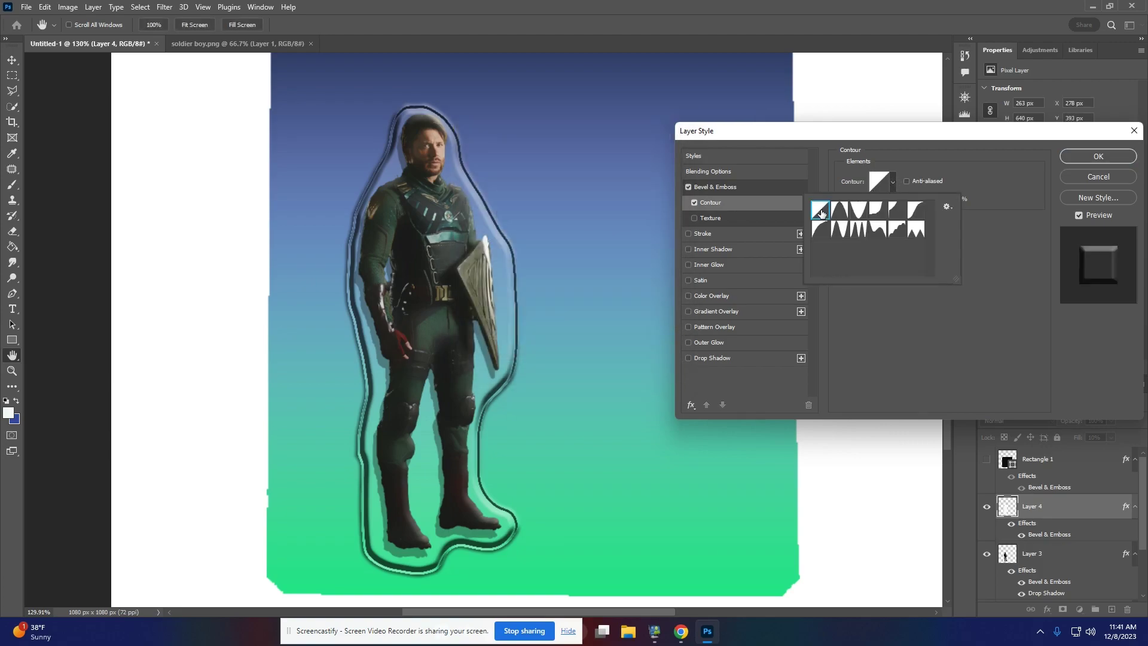
left_click(982, 179)
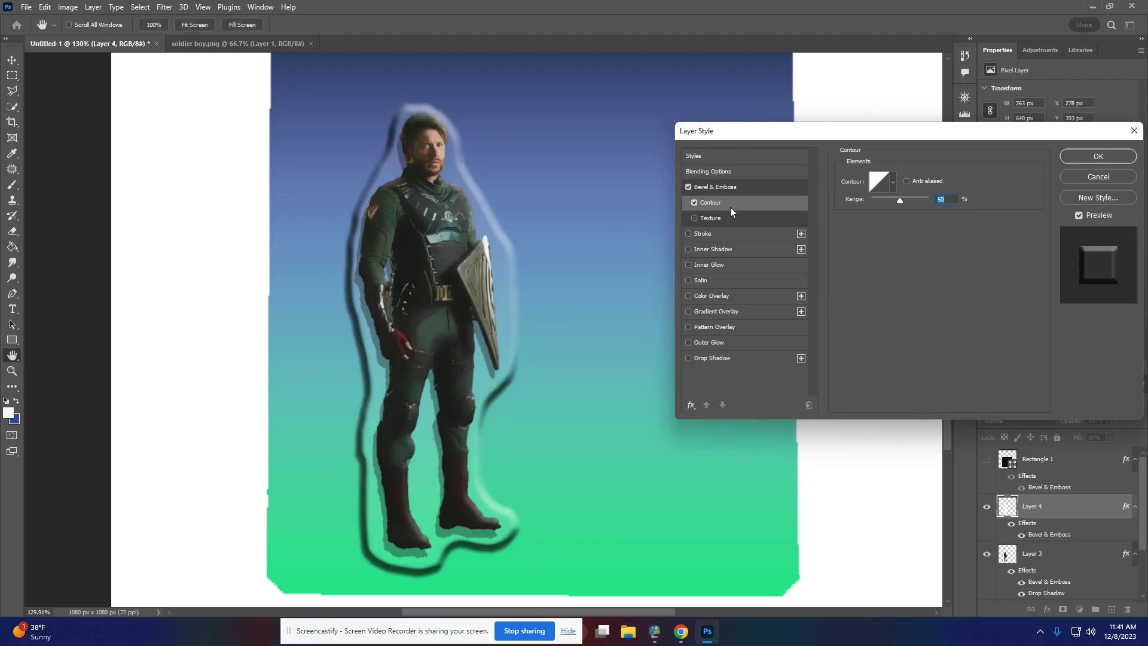
left_click(738, 188)
Compare Outer Bevel and Emboss styles, then keep Inner Bevel at 10 px and apply
left_click(911, 313)
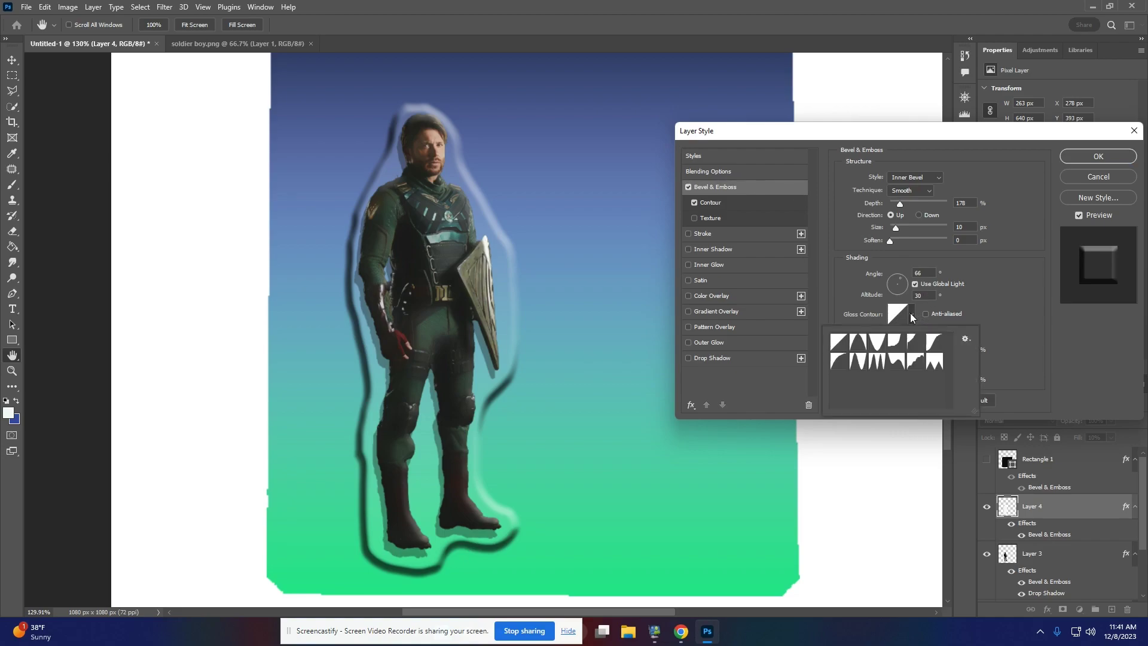
left_click(992, 282)
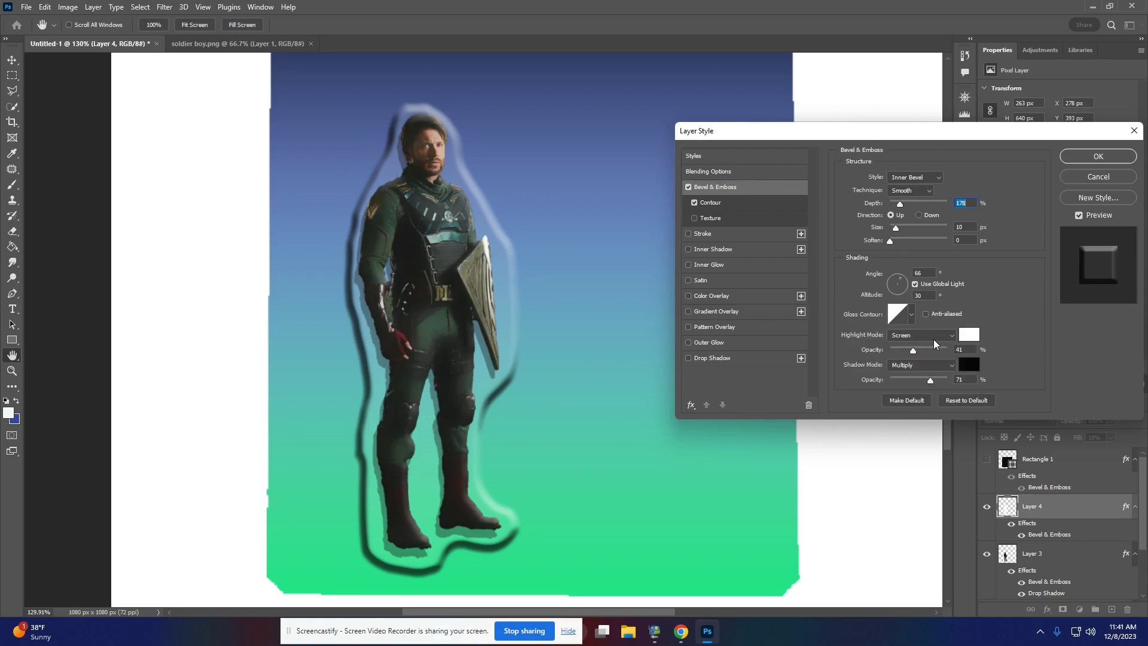
left_click(919, 182)
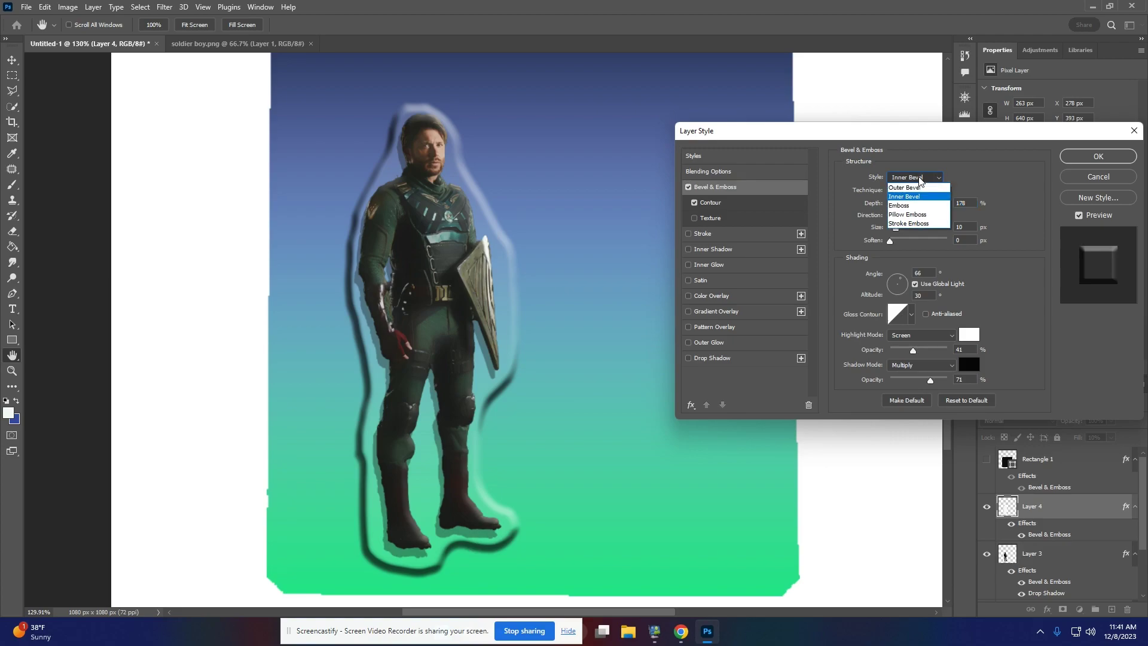
left_click(919, 179)
left_click(918, 179)
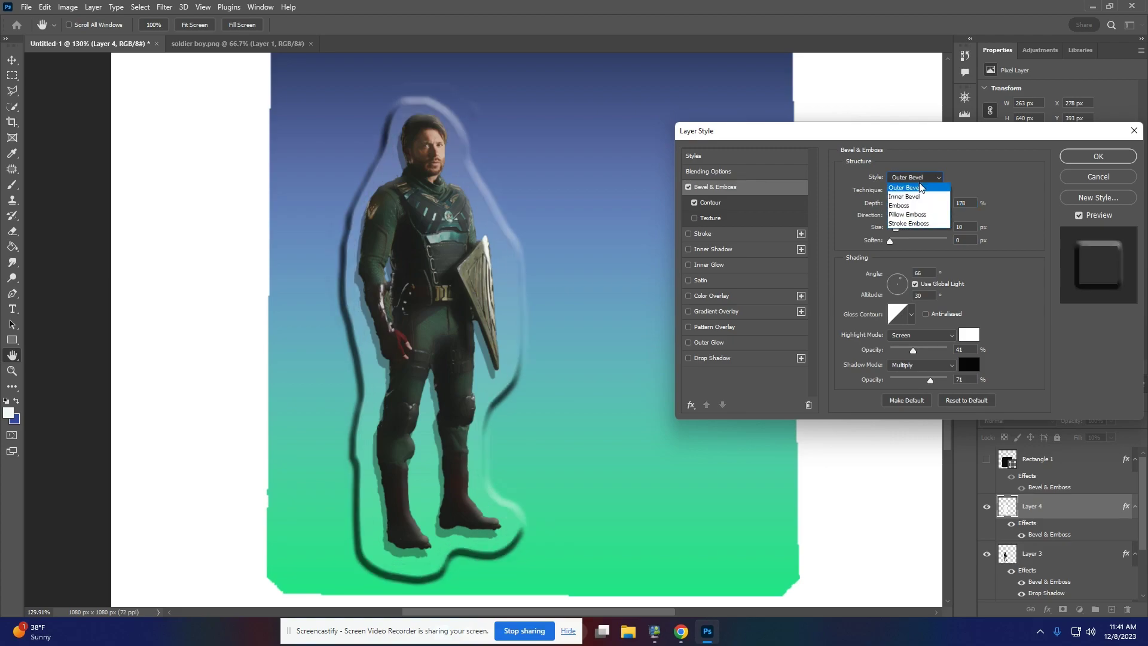
left_click(922, 196)
left_click(928, 179)
left_click(900, 205)
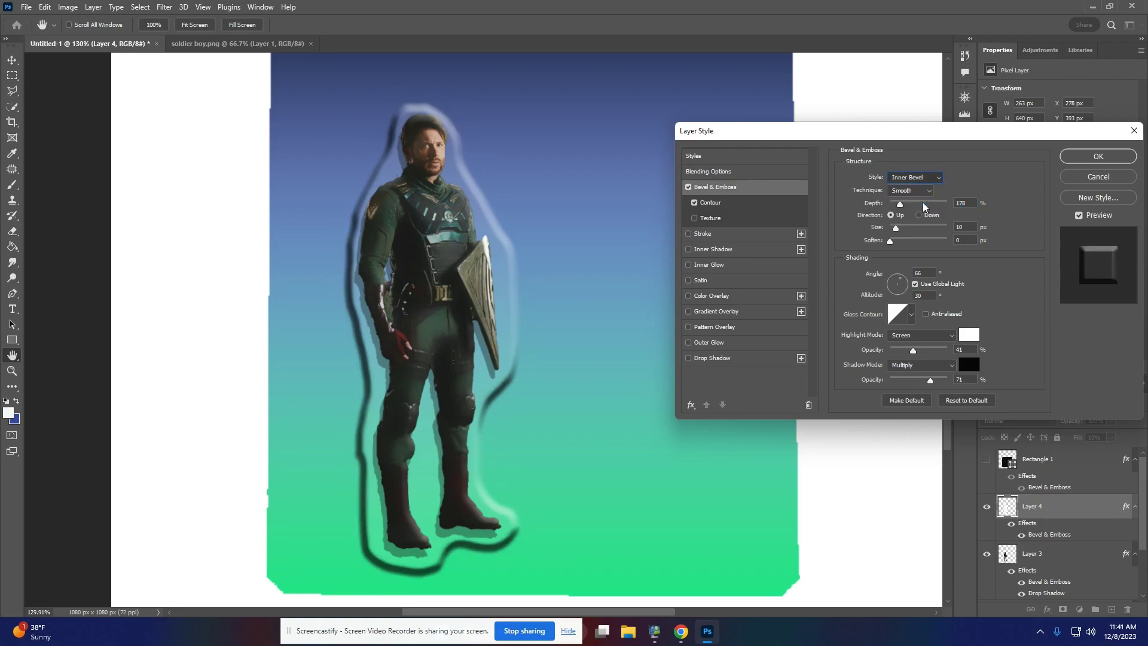
left_click(923, 178)
left_click(920, 197)
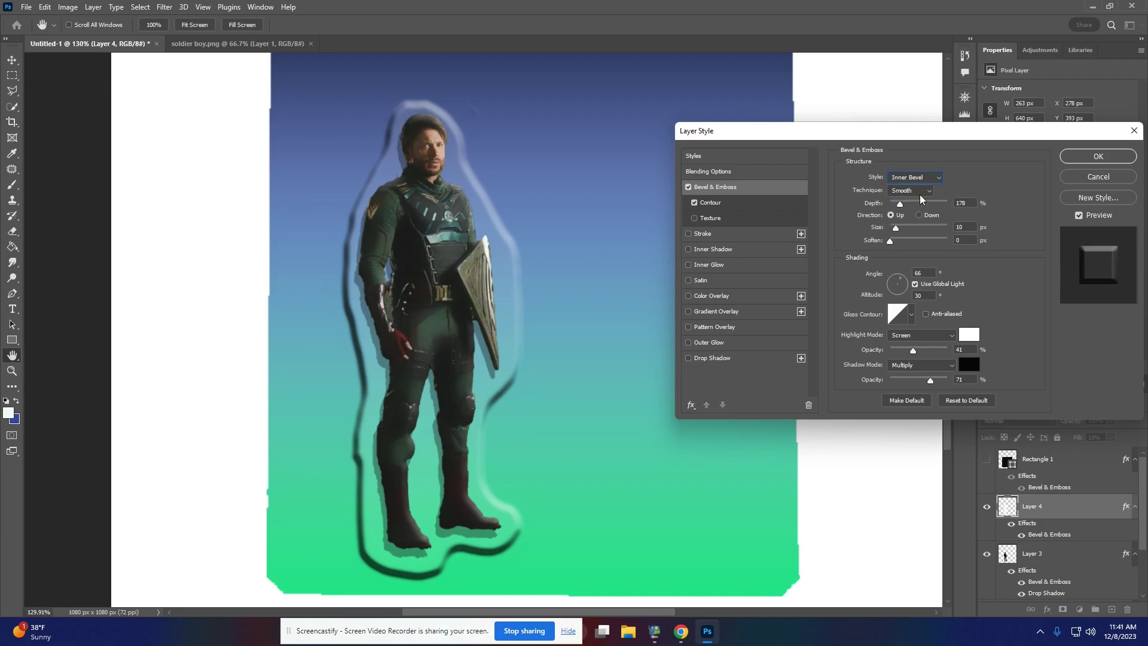
left_click(1095, 158)
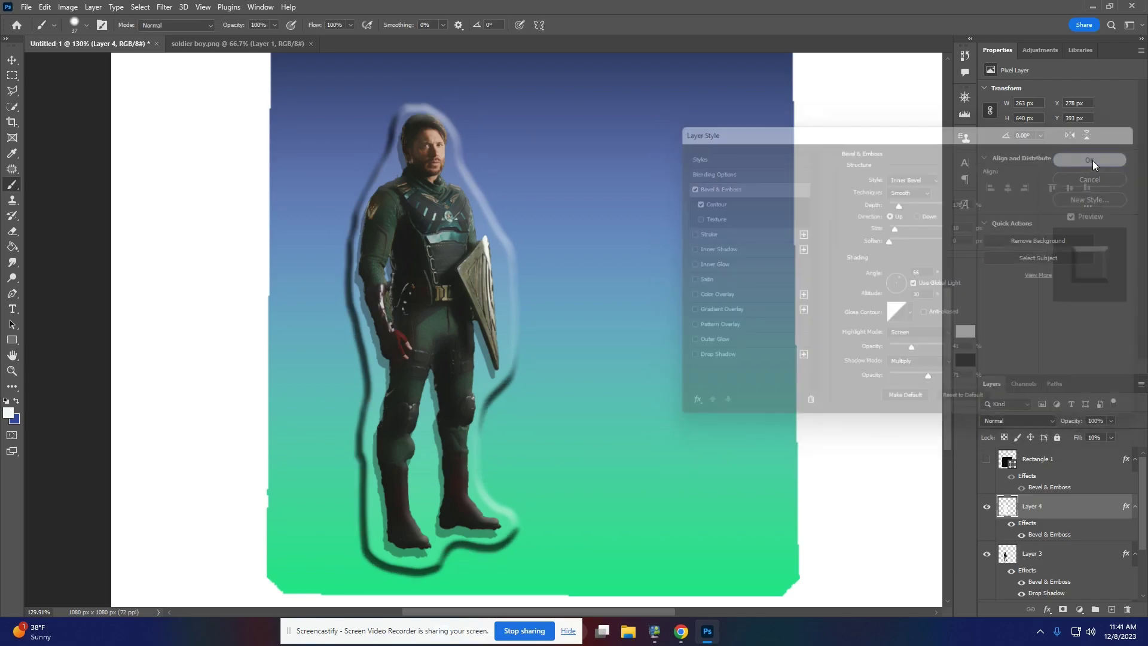
Show the beveled Rectangle 1 frame and select Layer 3 together with Layer 4
key("b")
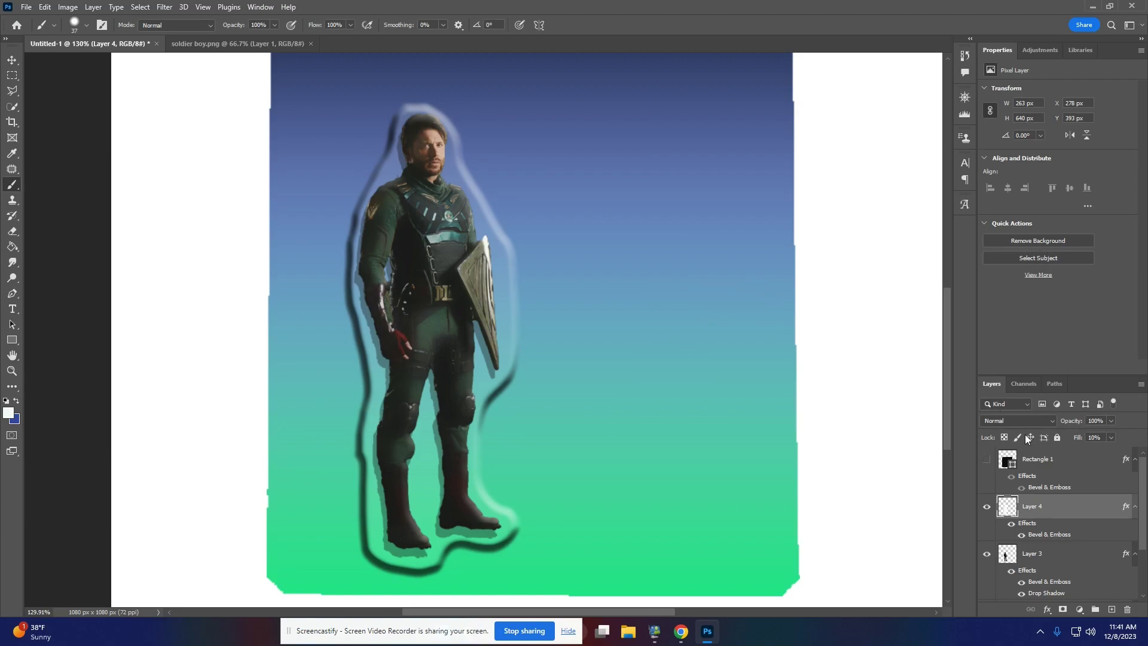
left_click(986, 459)
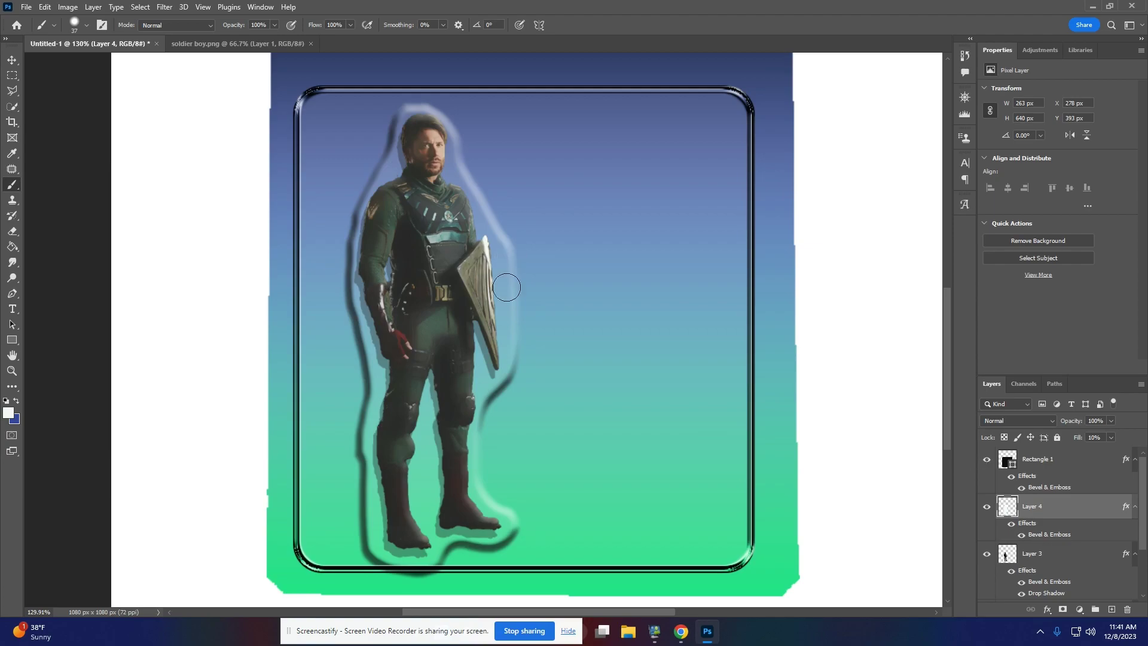
left_click(1074, 554, "ctrl")
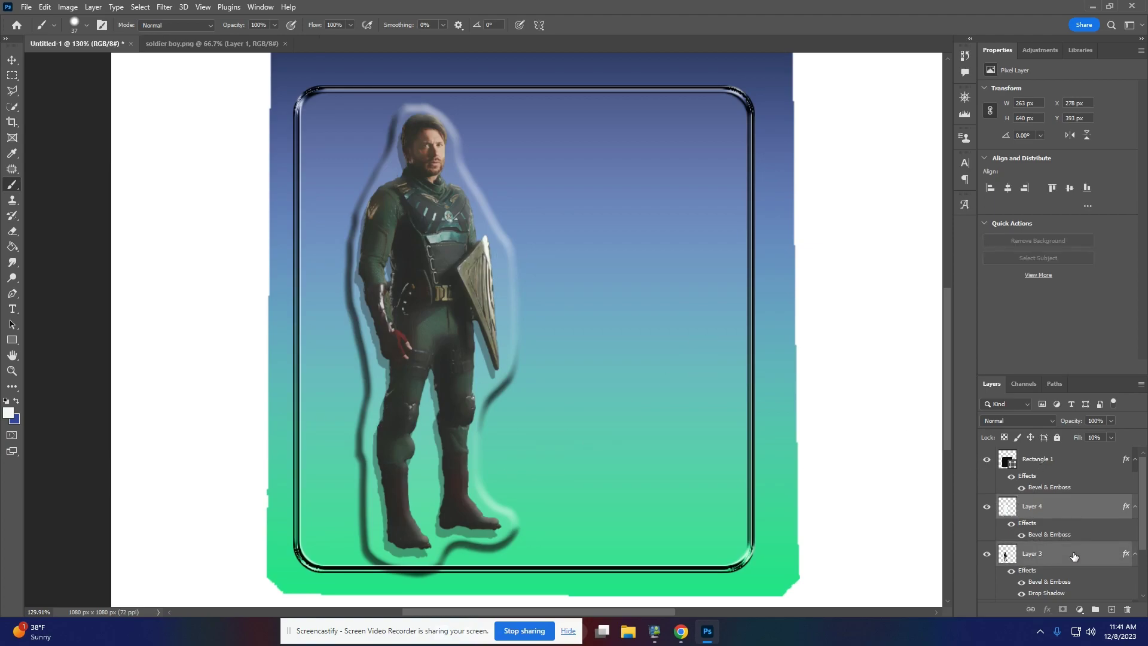
Scale the figure and blister to about 92.41% and shift them up and left
key("ctrl+t")
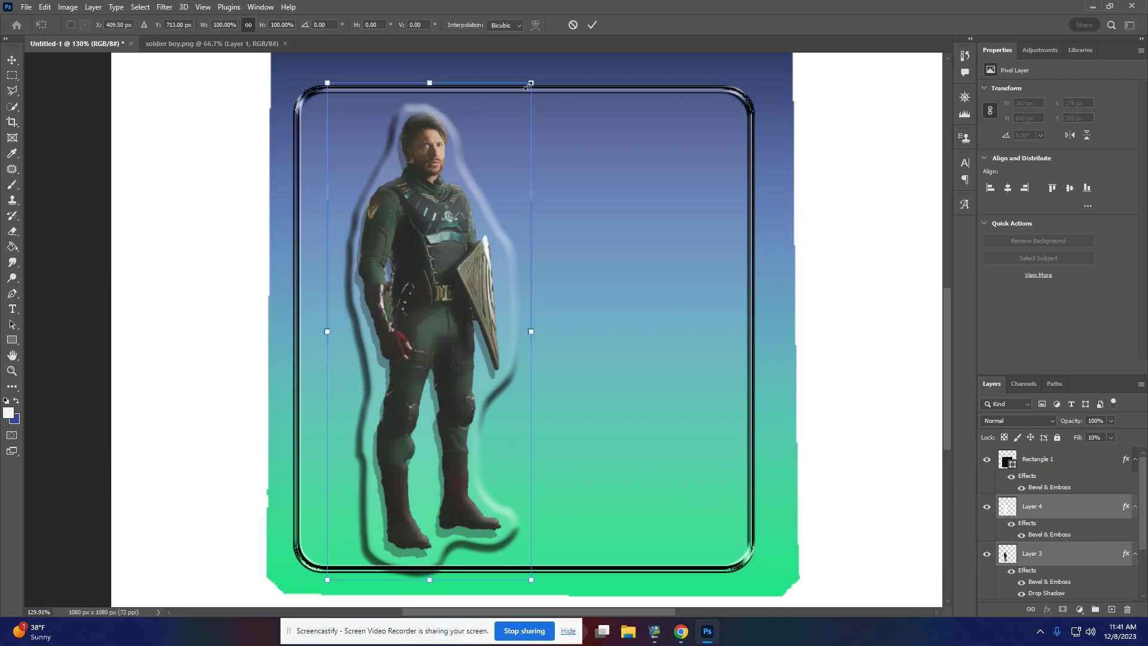
left_click_drag(528, 85, 516, 121)
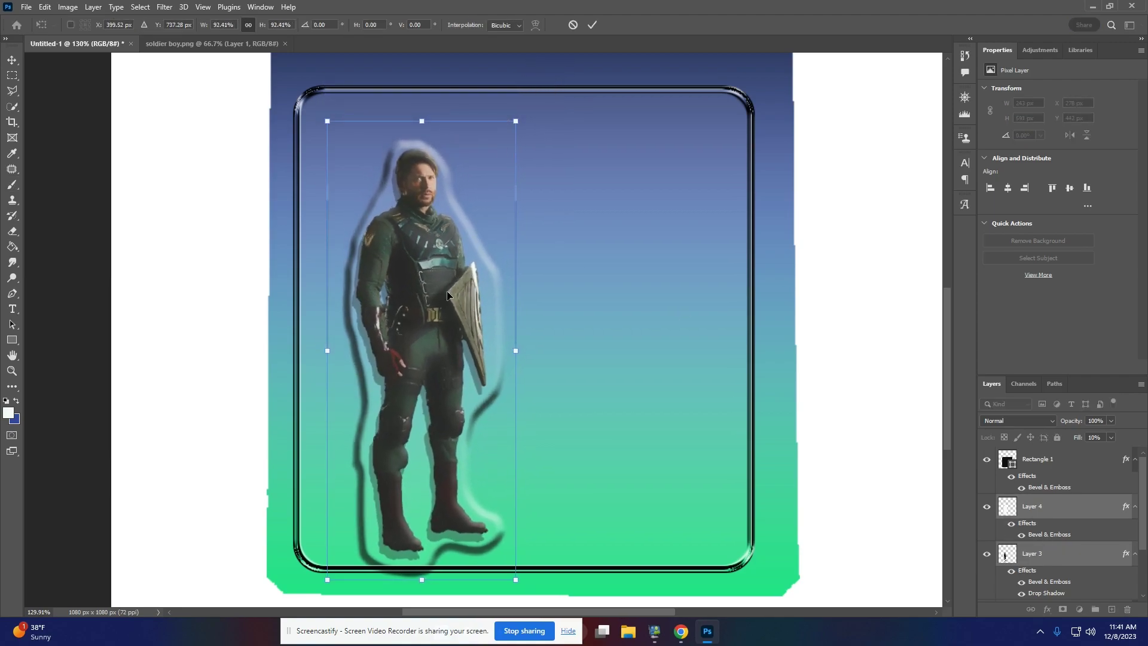
mouse_move(447, 295)
left_mouse_down()
mouse_move(468, 268)
mouse_move(449, 266)
mouse_move(443, 292)
left_mouse_up()
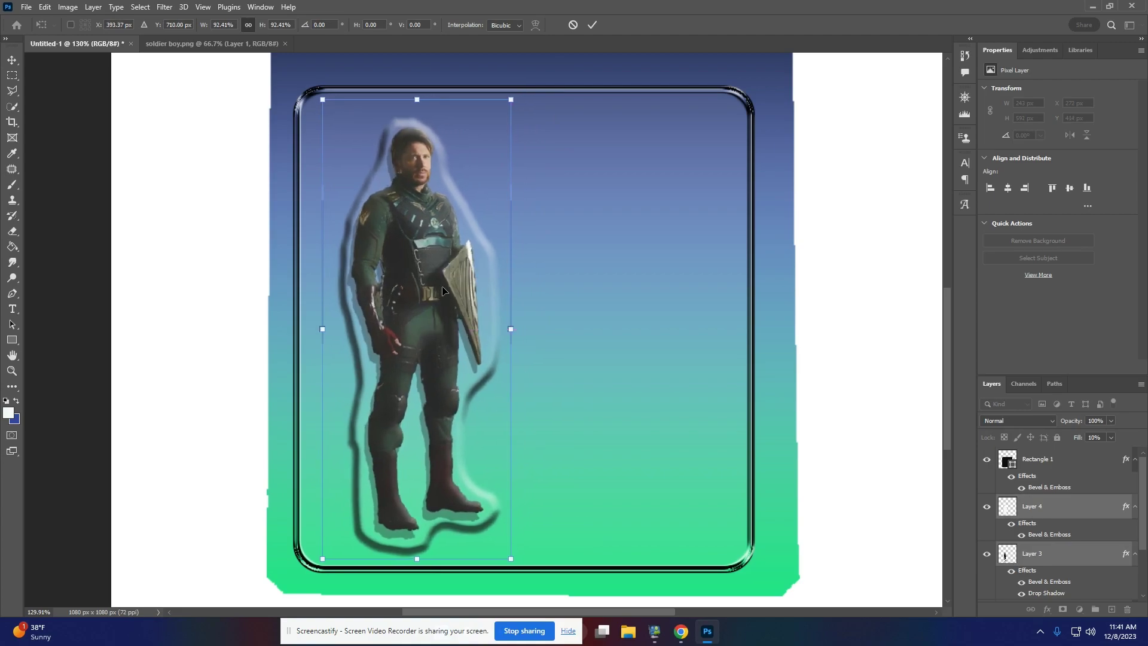
left_click(12, 76)
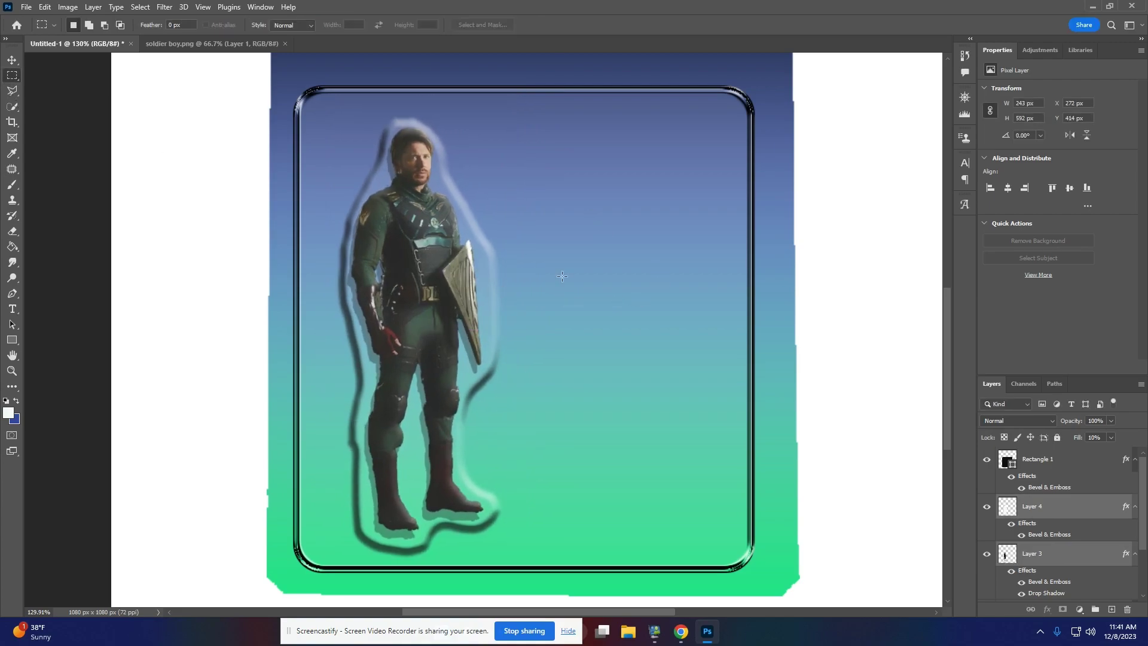
scroll(574, 311, "up", 3)
scroll(590, 339, "down", 4)
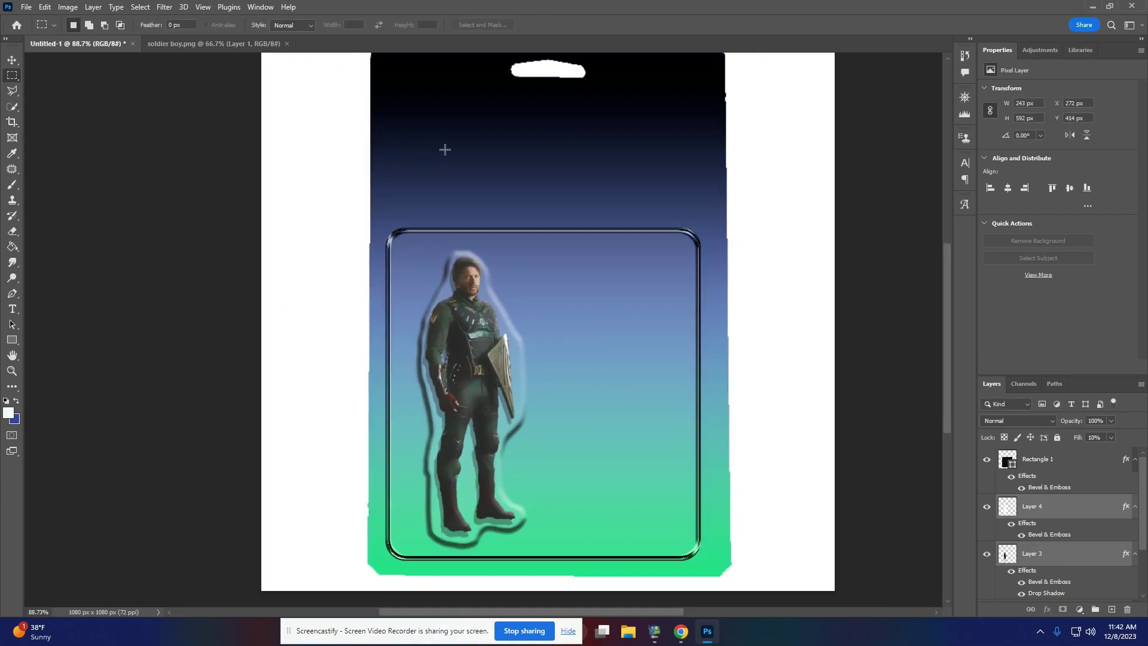
scroll(315, 330, "up", 2)
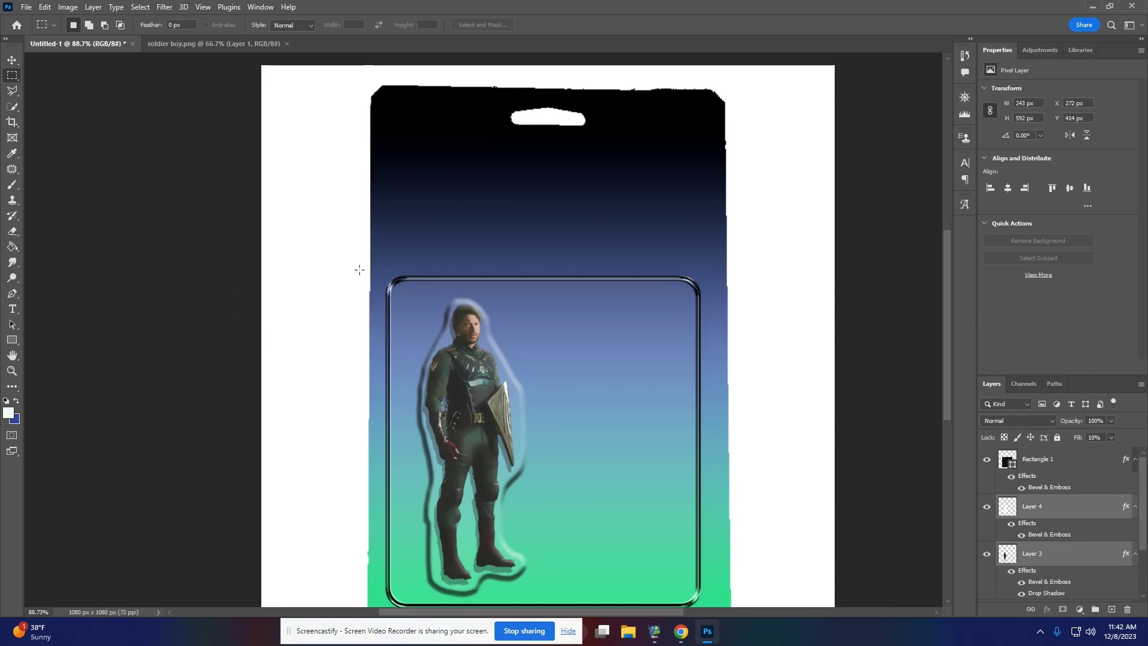
scroll(358, 264, "down", 2)
scroll(356, 274, "up", 1)
scroll(358, 290, "down", 1)
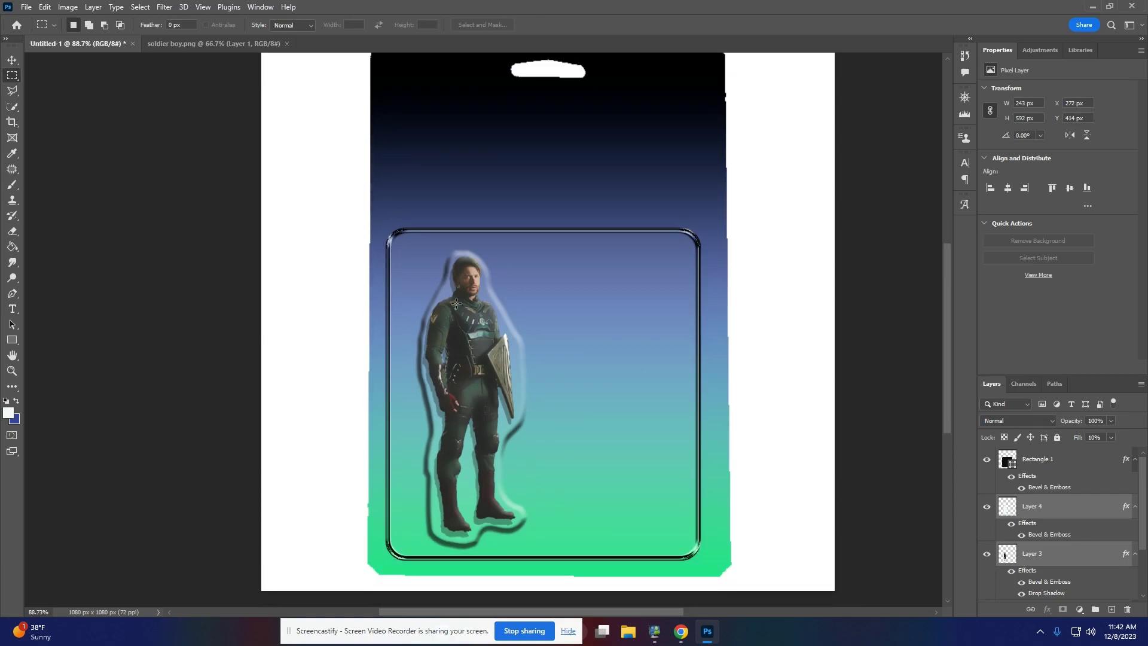
scroll(456, 303, "up", 1)
scroll(1105, 498, "down", 2)
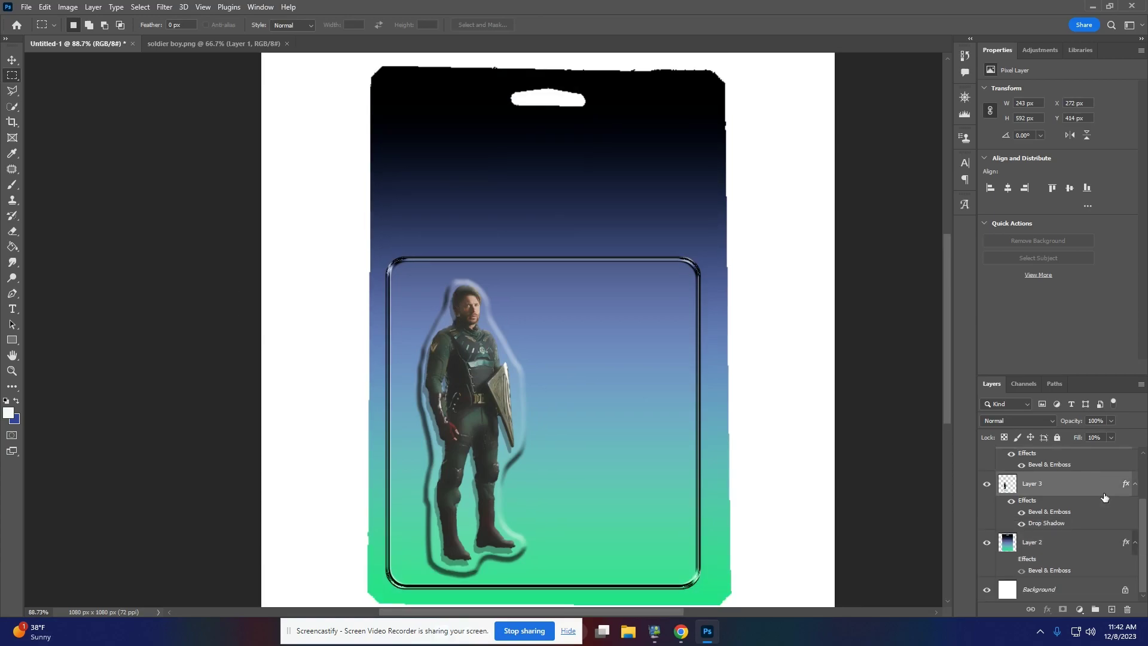
Apply Artistic > Plastic Wrap to Layer 2 with Highlight Strength 6, Detail 10, Smoothness 13
left_click(1056, 541)
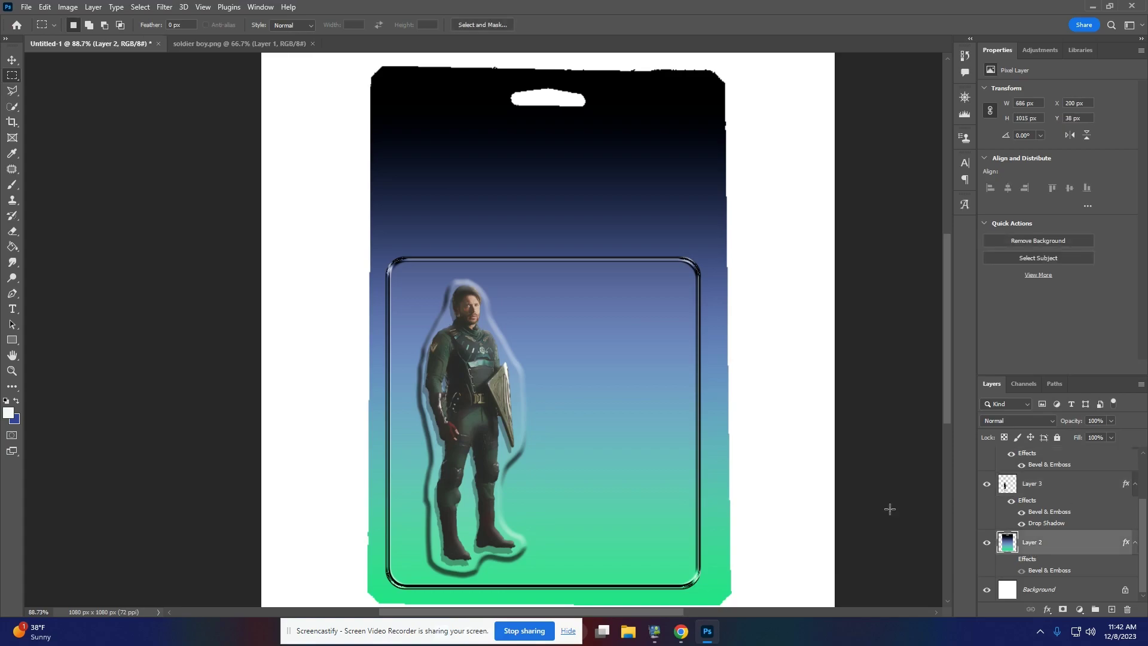
left_click(164, 6)
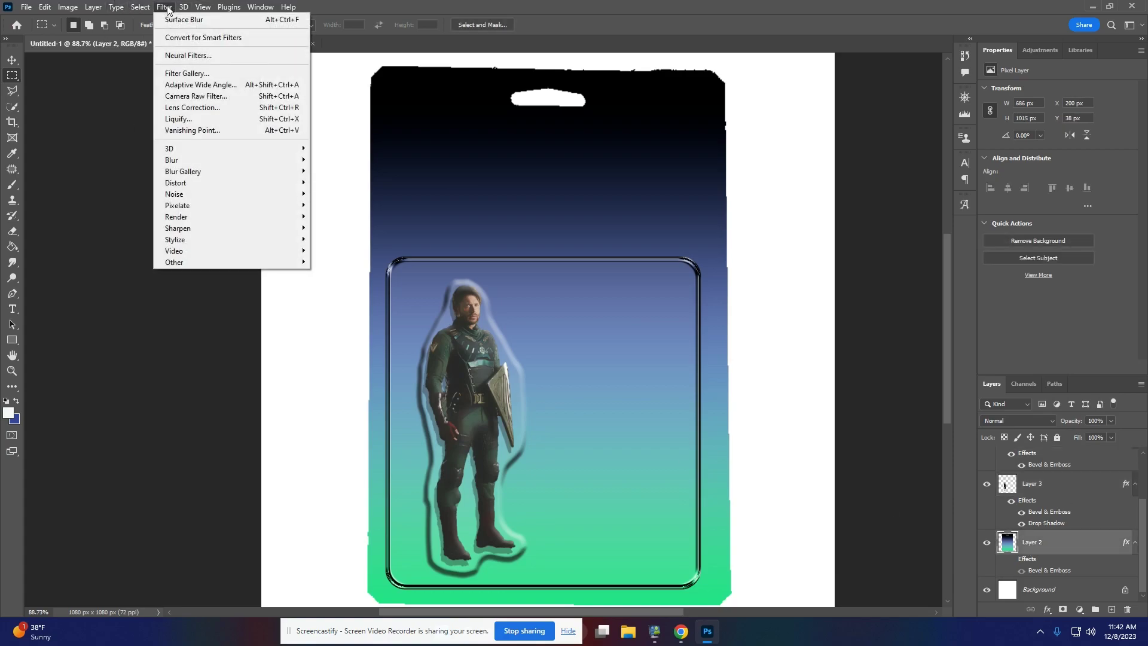
left_click(186, 73)
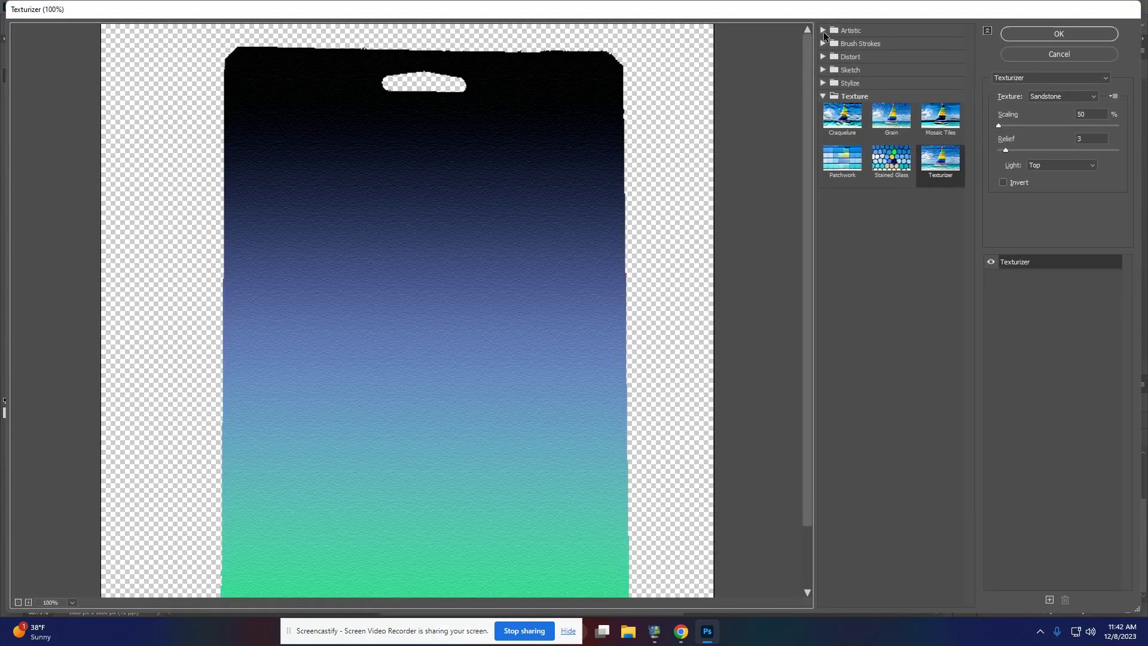
left_click(823, 31)
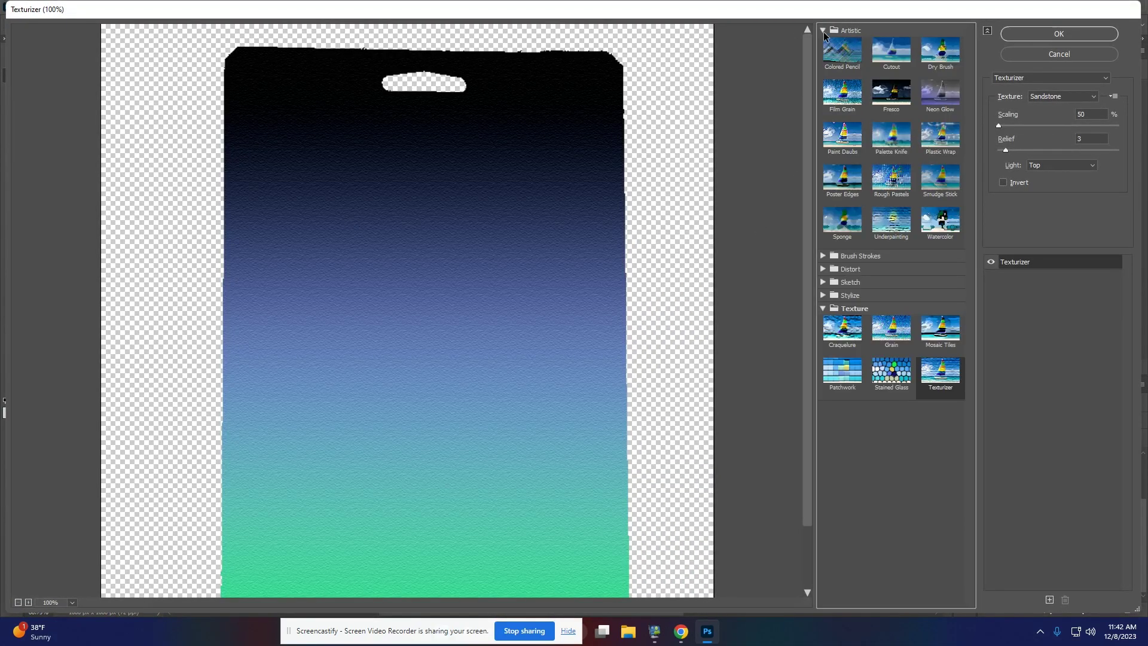
left_click(941, 145)
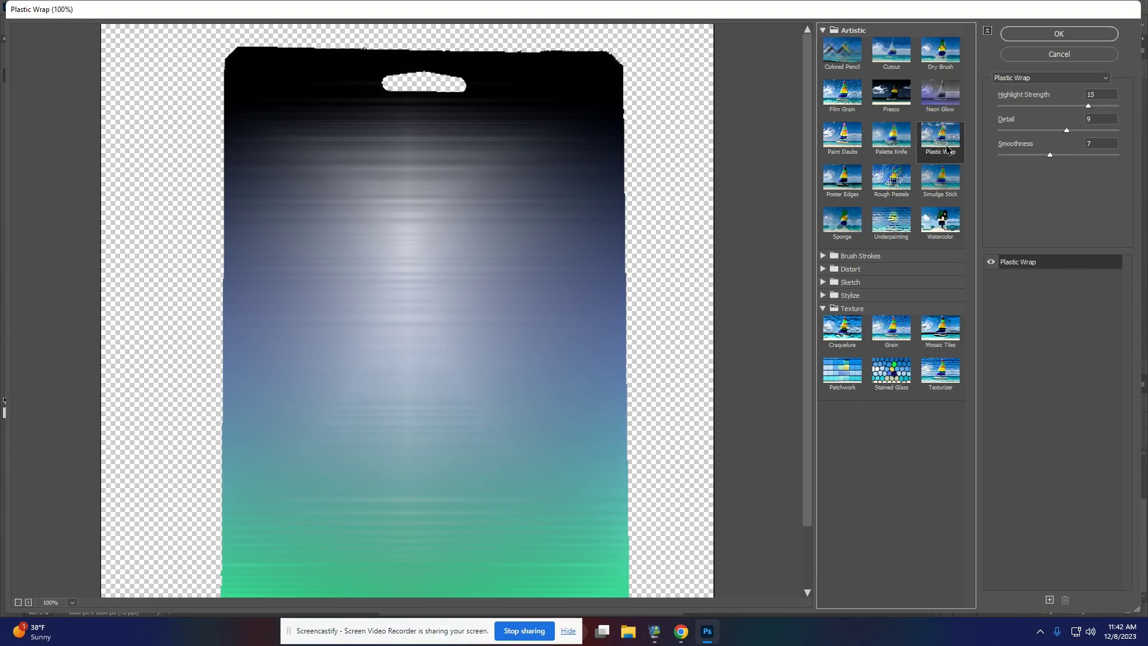
left_click_drag(1087, 106, 1081, 131)
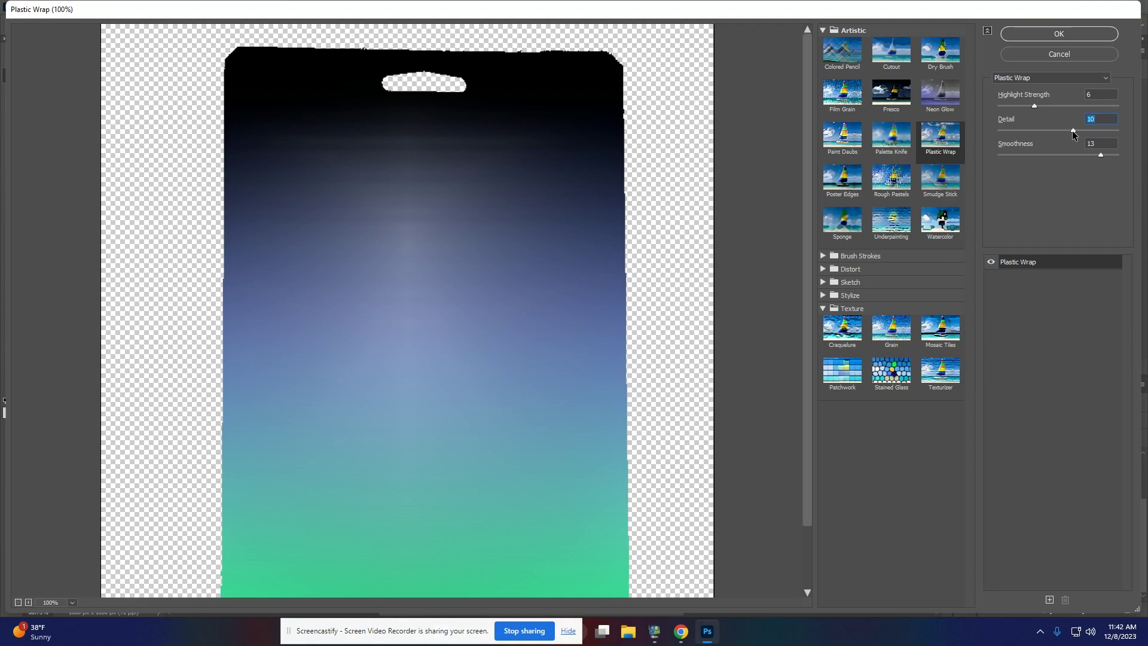
left_click(1058, 33)
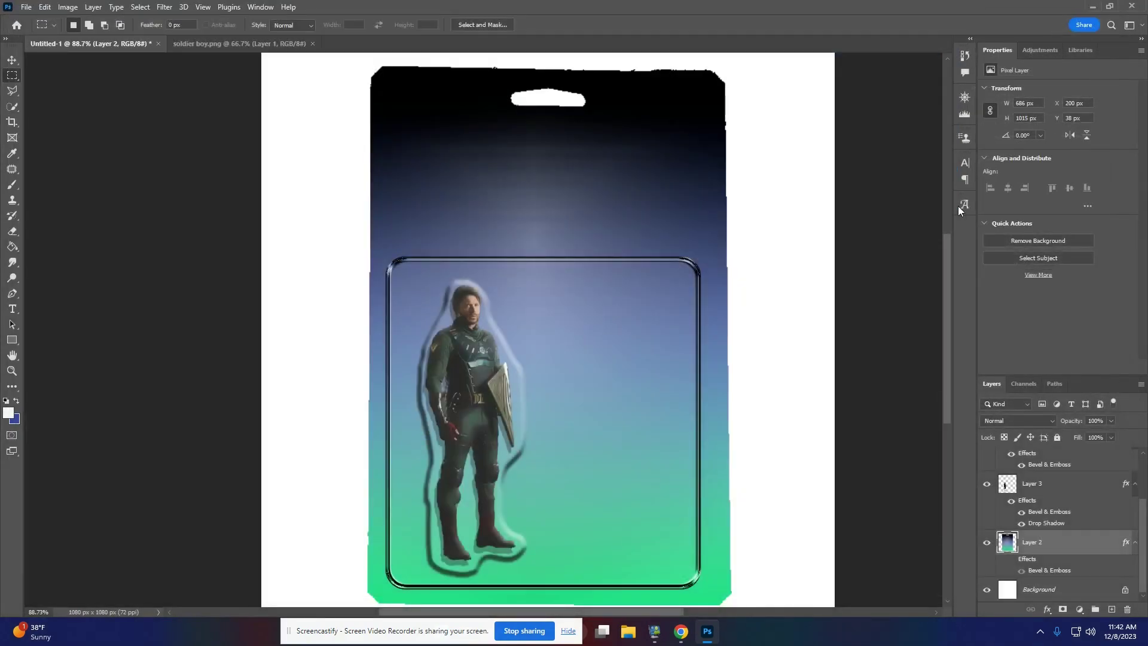
scroll(687, 326, "up", 2)
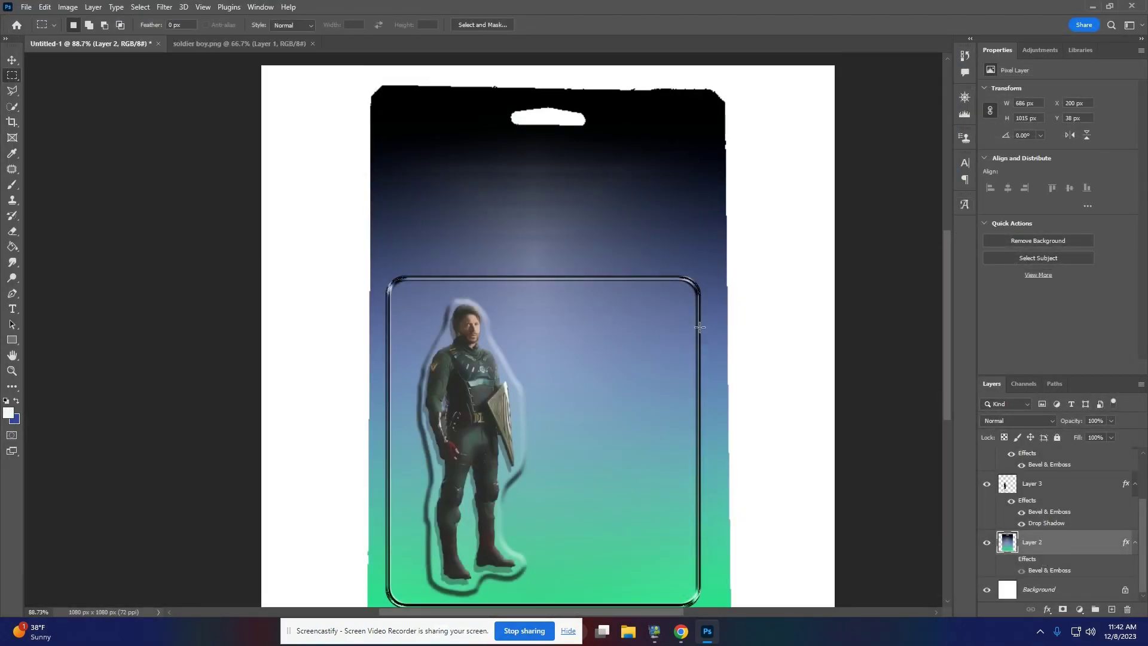
Add a 'SOLDIER BOY' text layer near the top of the card
left_click(1048, 489)
scroll(1048, 489, "up", 2)
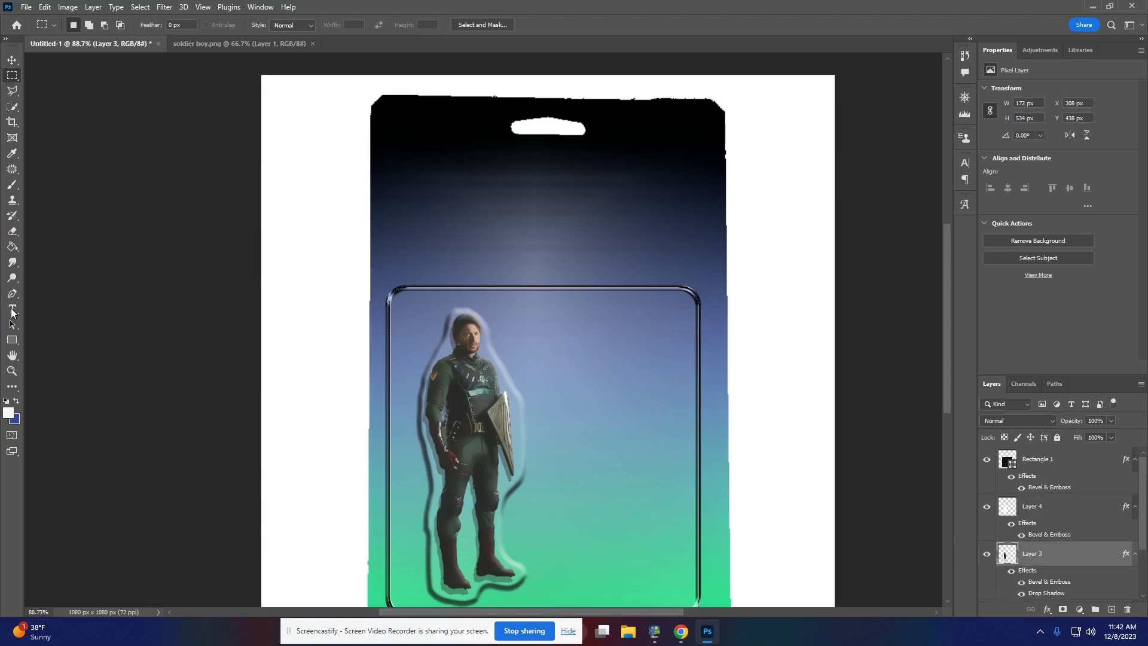
left_click(12, 308)
left_click(404, 204)
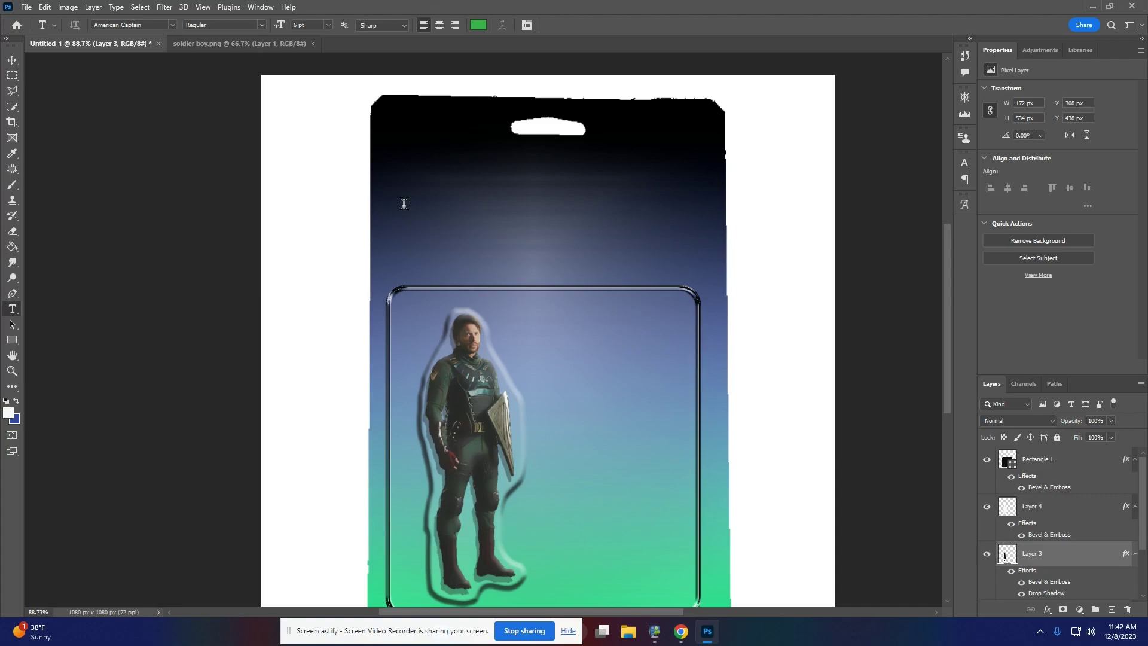
left_click(403, 203)
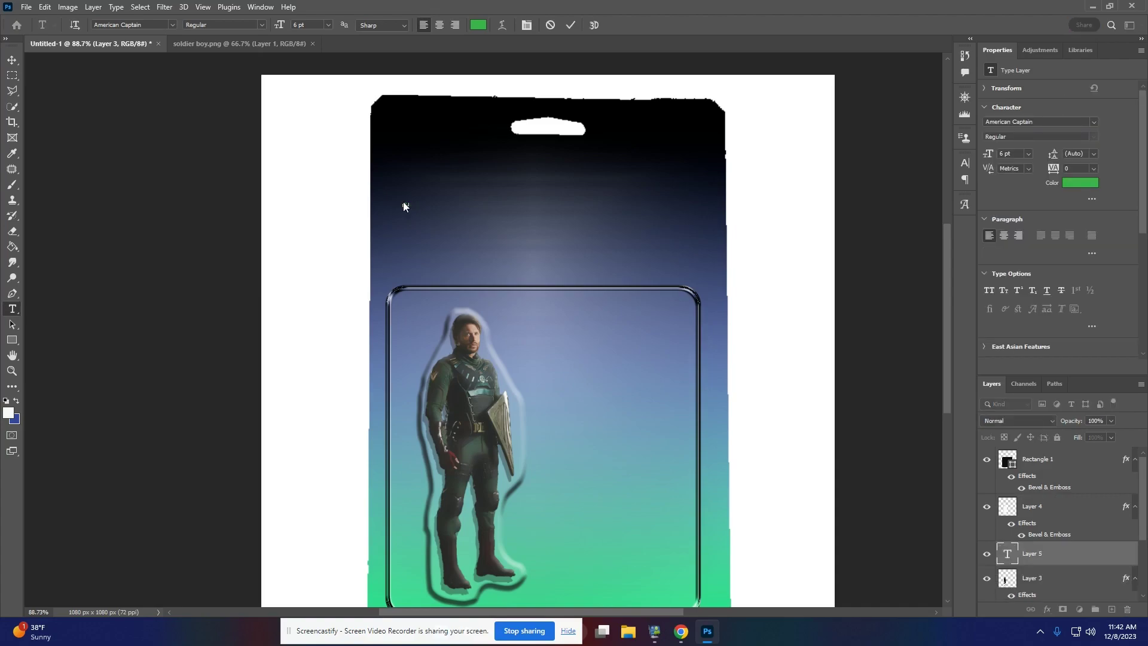
left_click(11, 60)
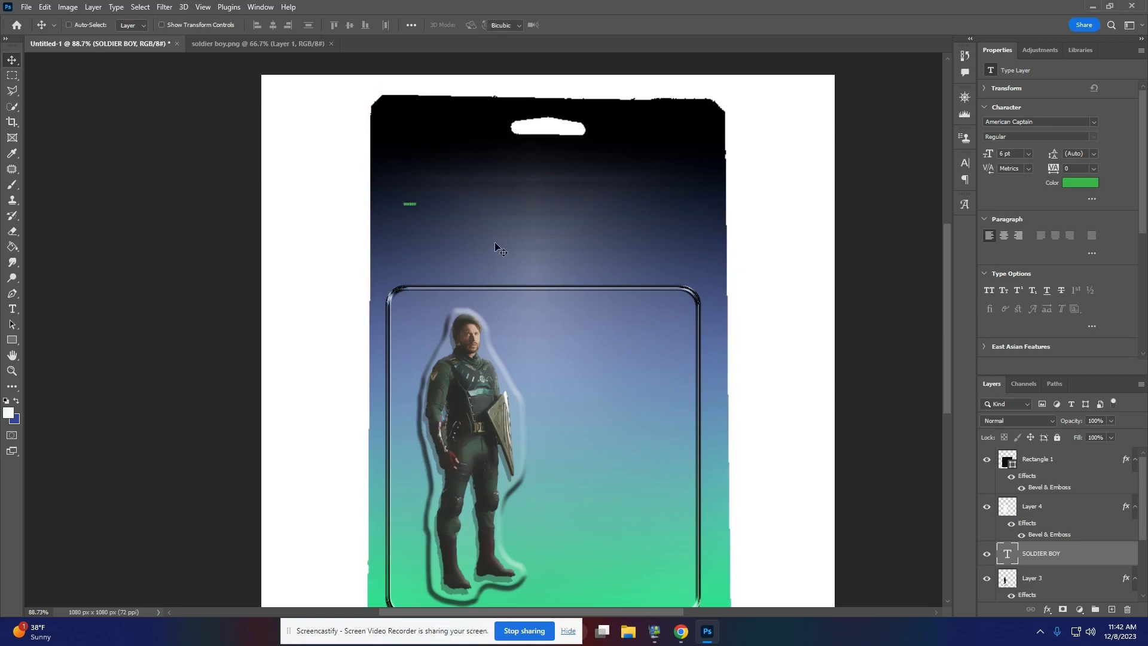
Enlarge the title, move it up toward the hanger hole, and put its layer on top
key("ctrl+t")
left_click_drag(418, 209, 688, 314)
left_click_drag(568, 244, 566, 206)
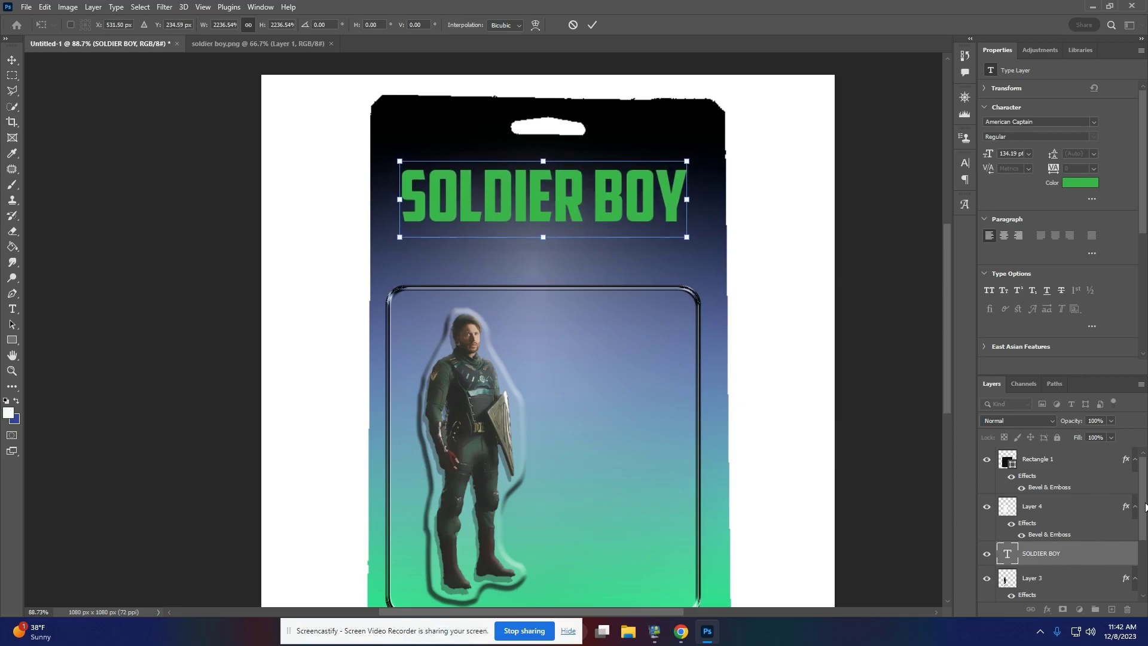
left_click_drag(1088, 553, 1060, 466)
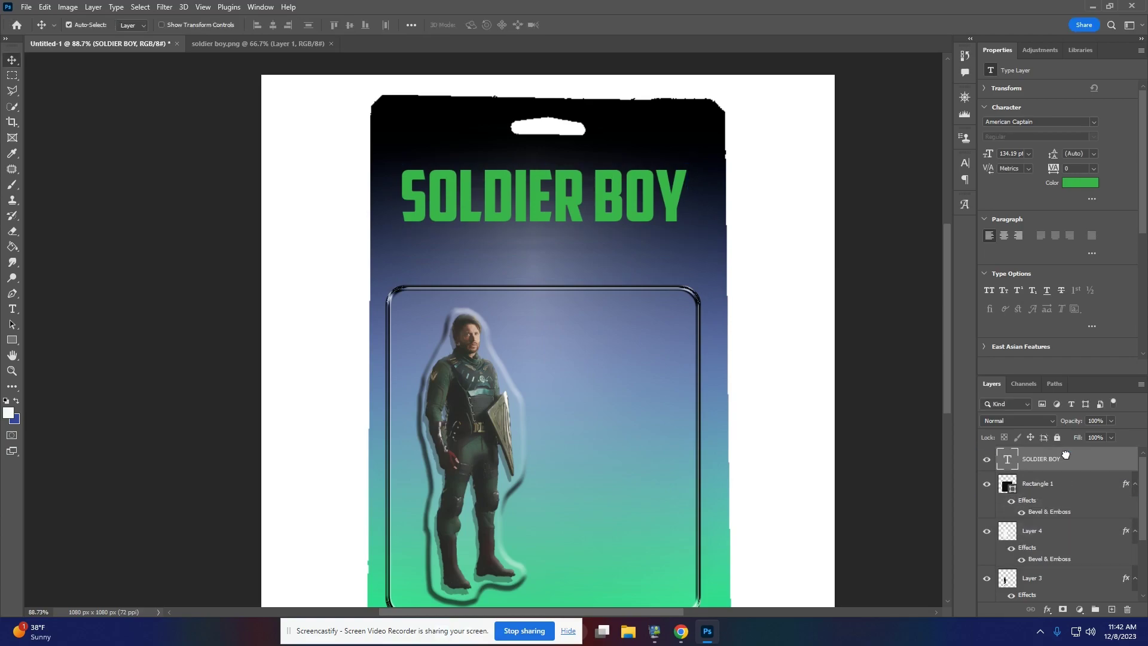
Add a Bevel & Emboss to the SOLDIER BOY title with Depth 407%
double_click(1073, 465)
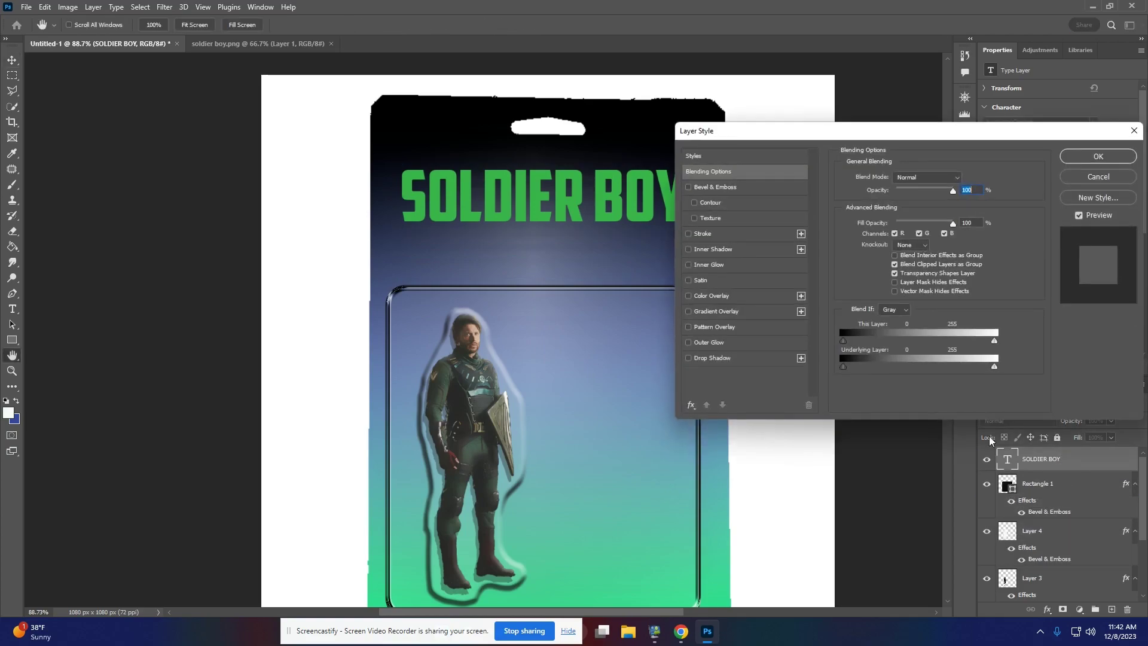
left_click(688, 187)
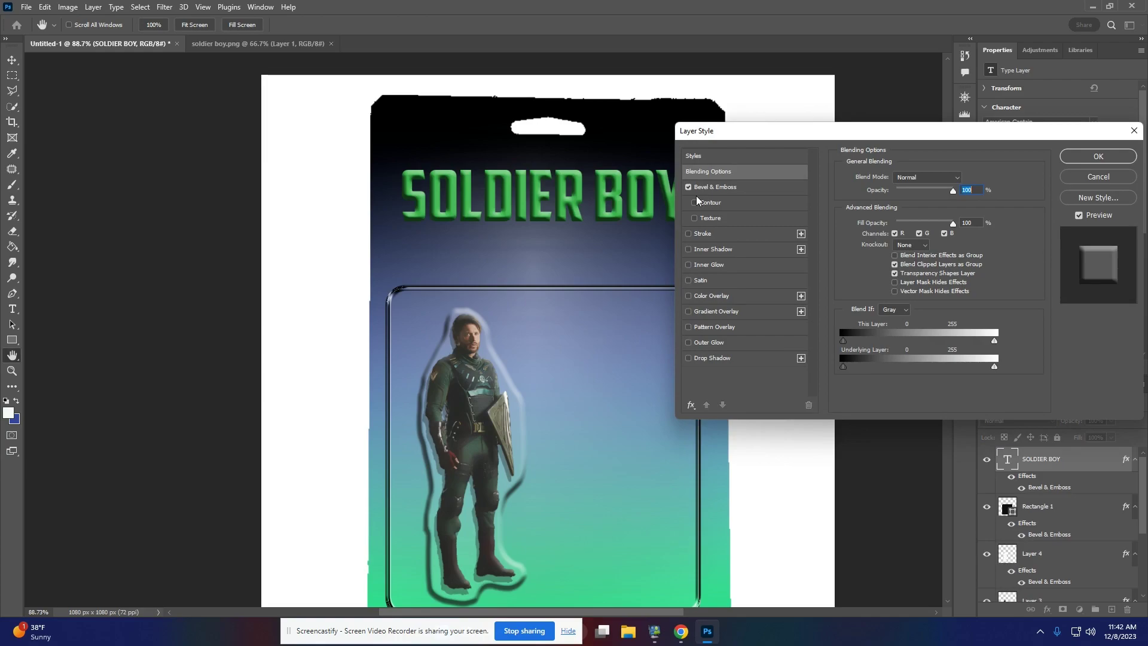
left_click(747, 188)
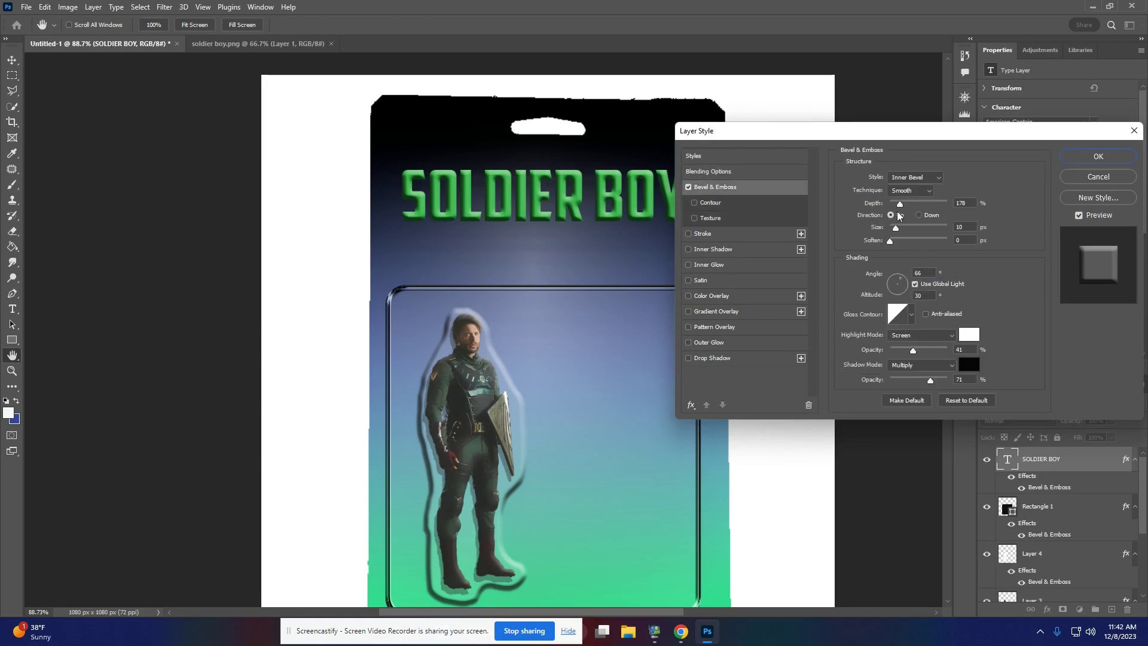
left_click_drag(898, 205, 893, 228)
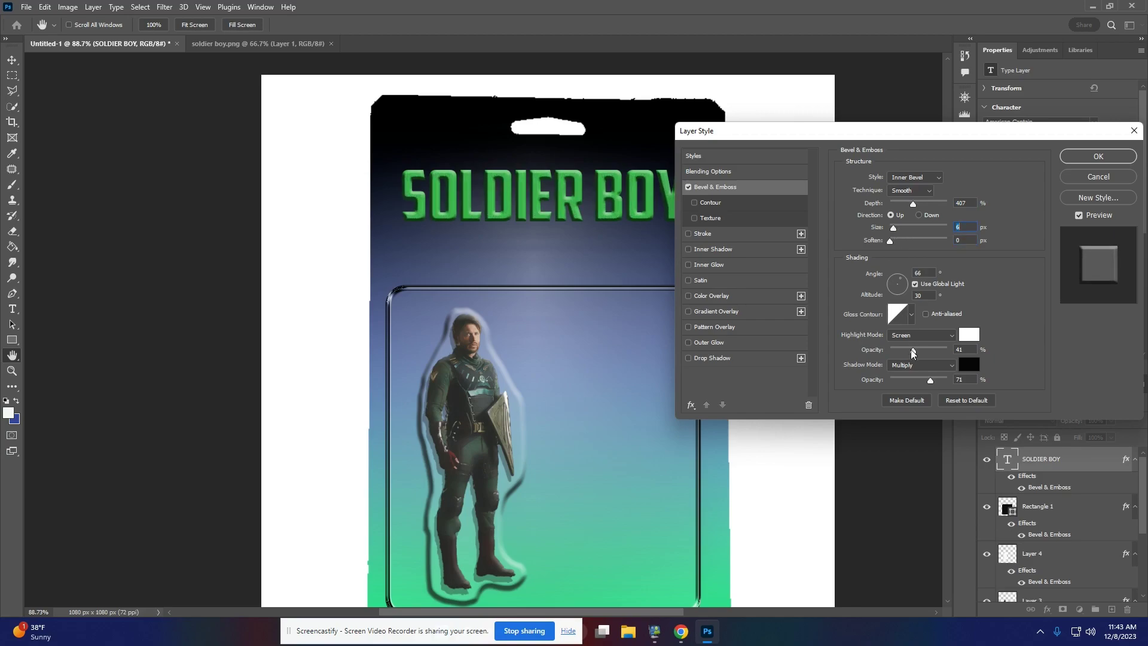
left_click_drag(906, 351, 913, 344)
left_click(895, 228)
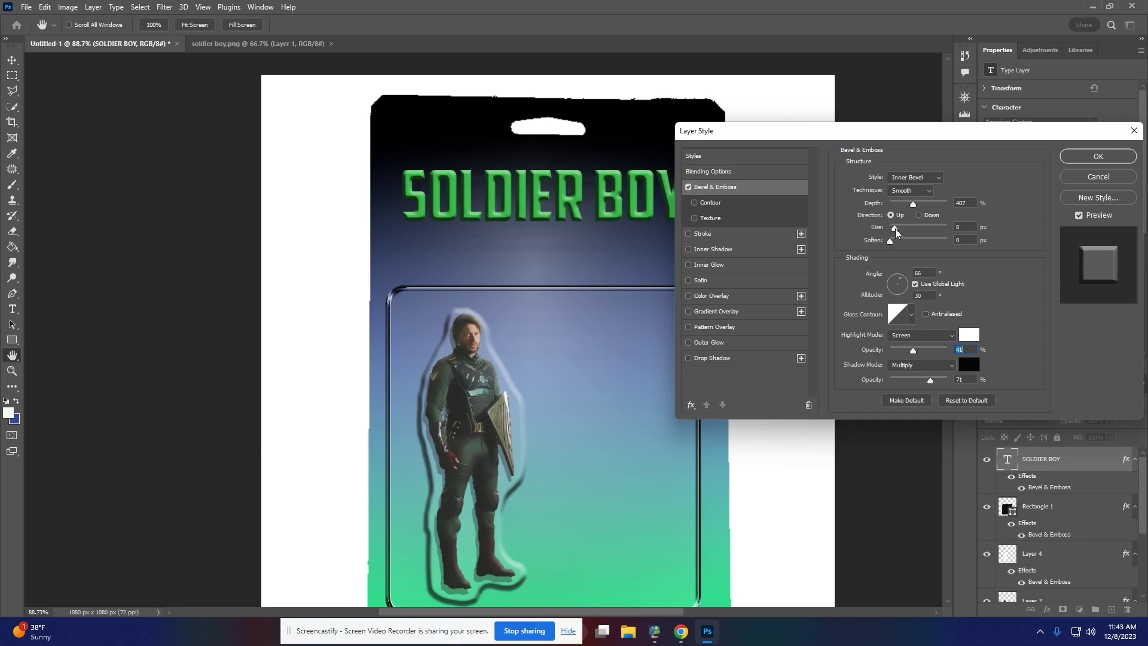
left_click(1096, 157)
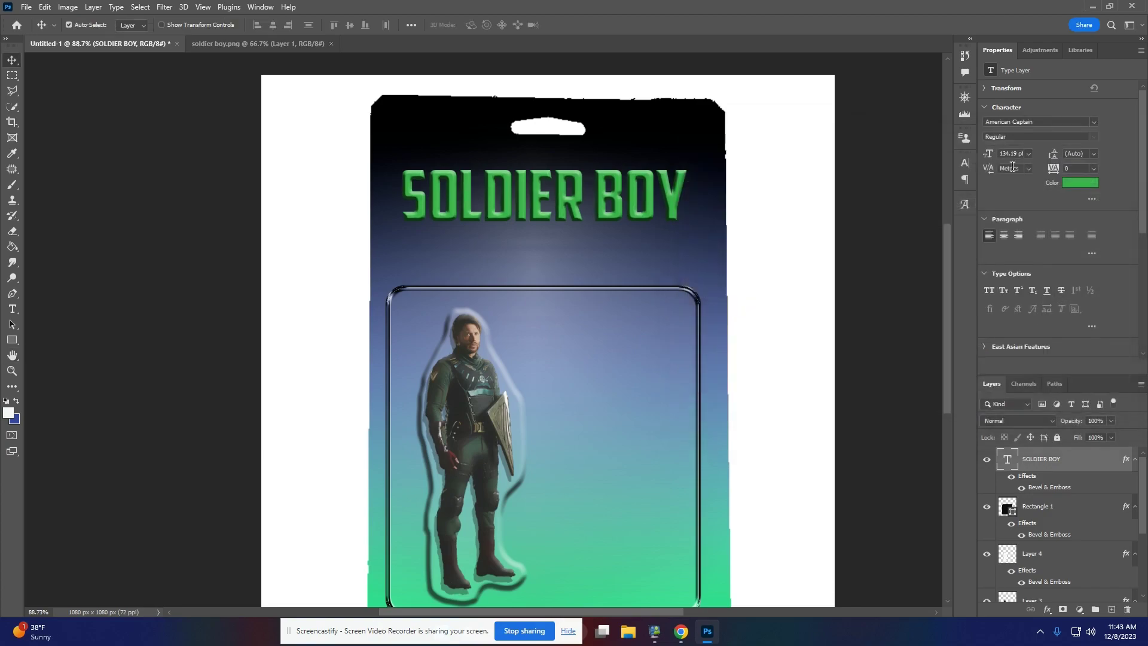
Add a dark drop shadow to the title with opacity raised to 100%
double_click(1076, 469)
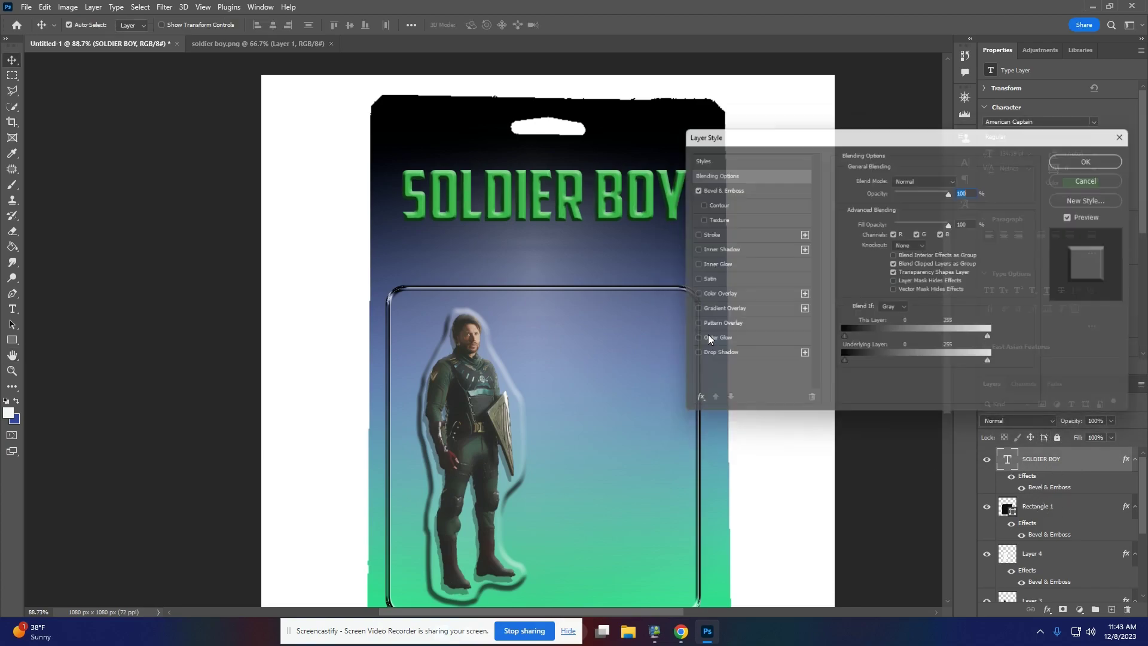
left_click(743, 360)
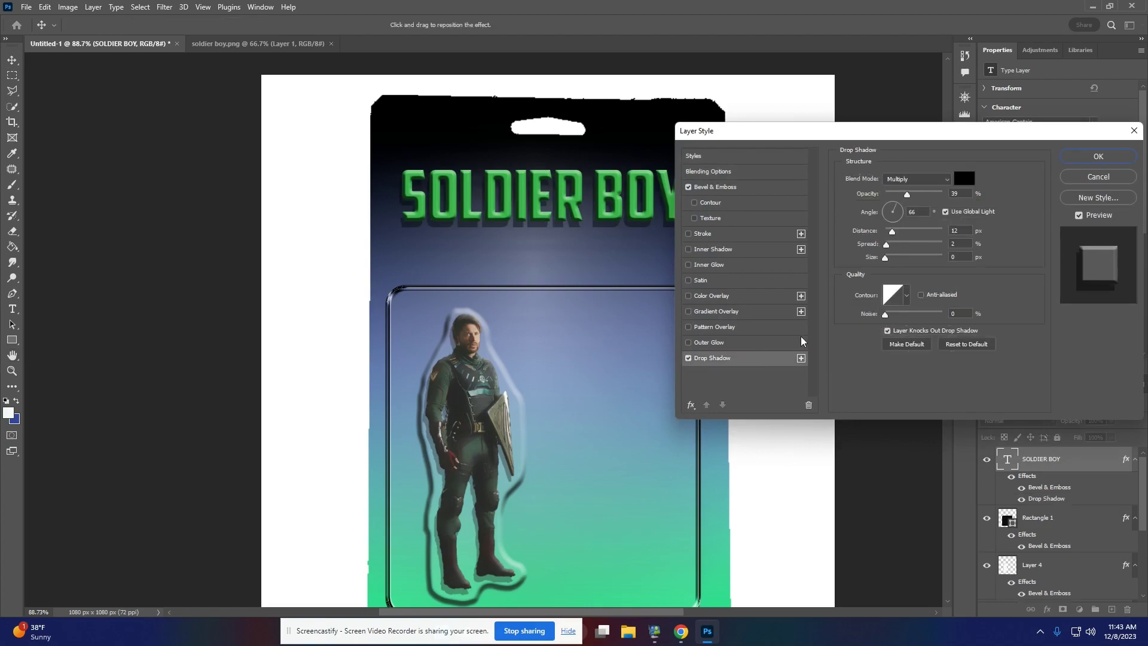
left_click_drag(909, 192, 936, 198)
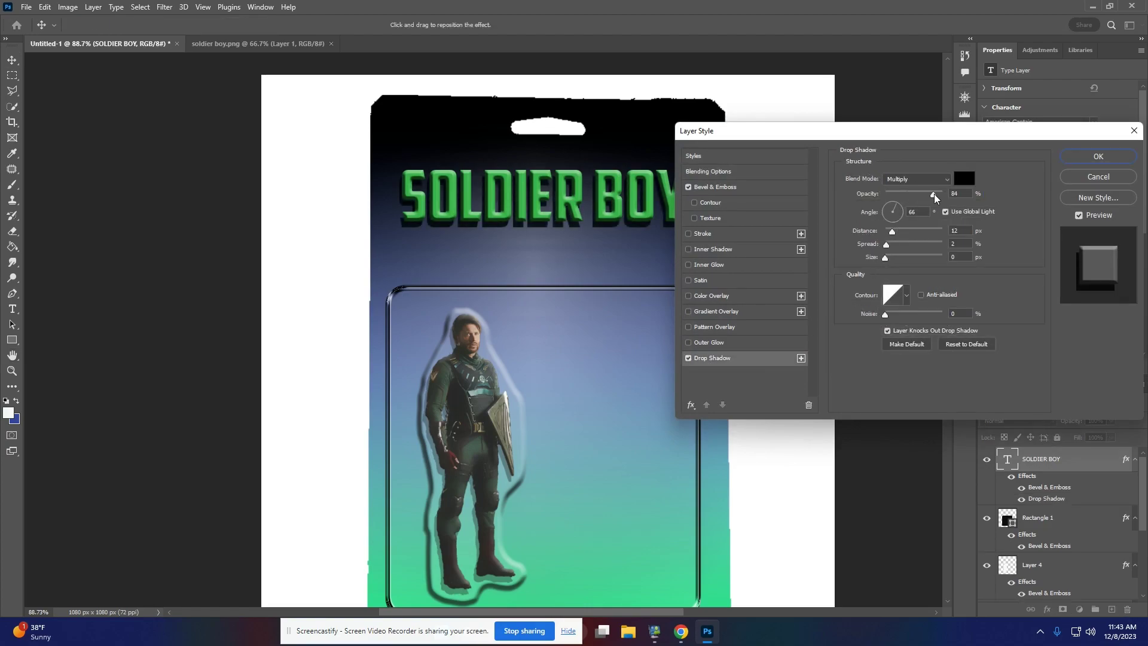
left_click(1096, 157)
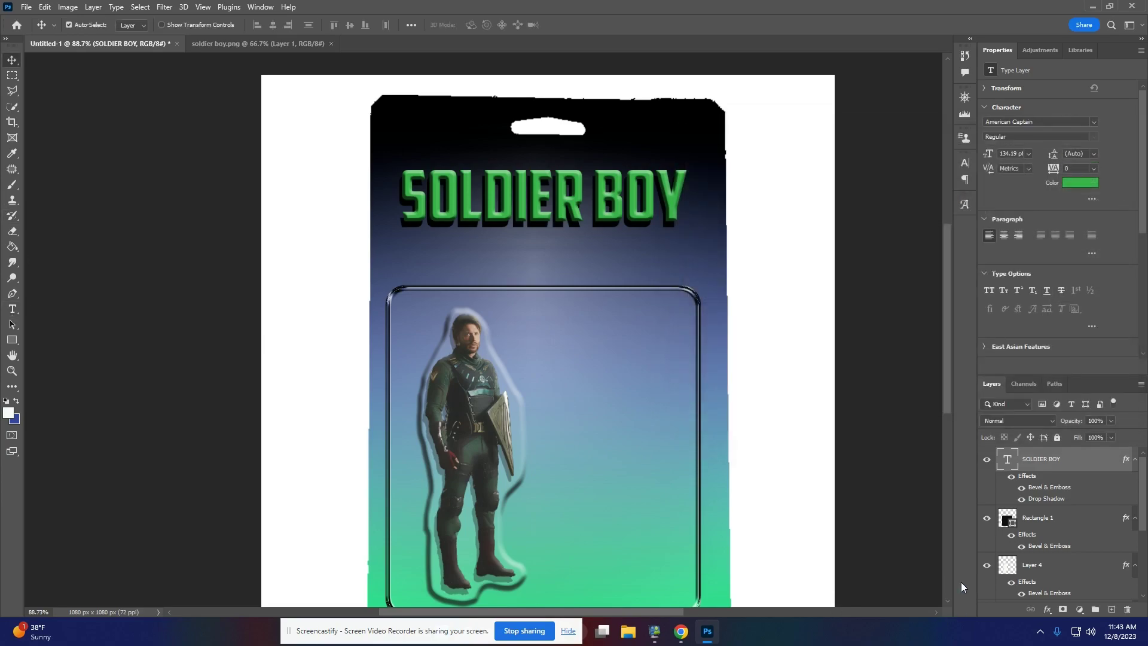
Add the line 'THE FIRST OF THE SEVEN' at 72 pt below SOLDIER BOY
left_click(12, 308)
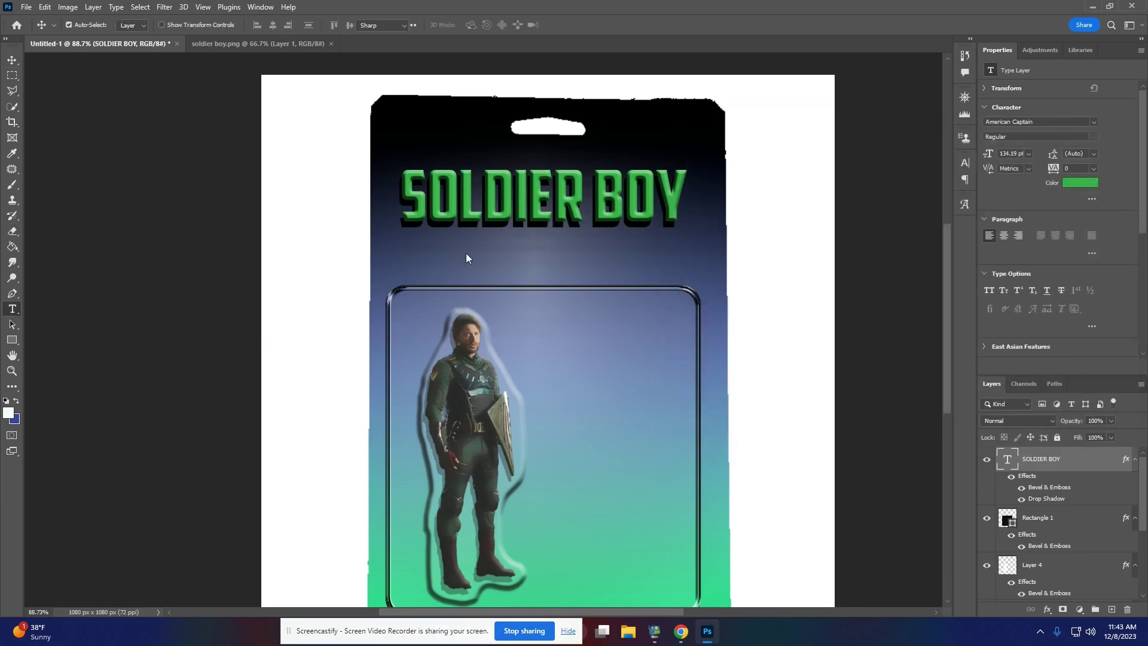
left_click(682, 200)
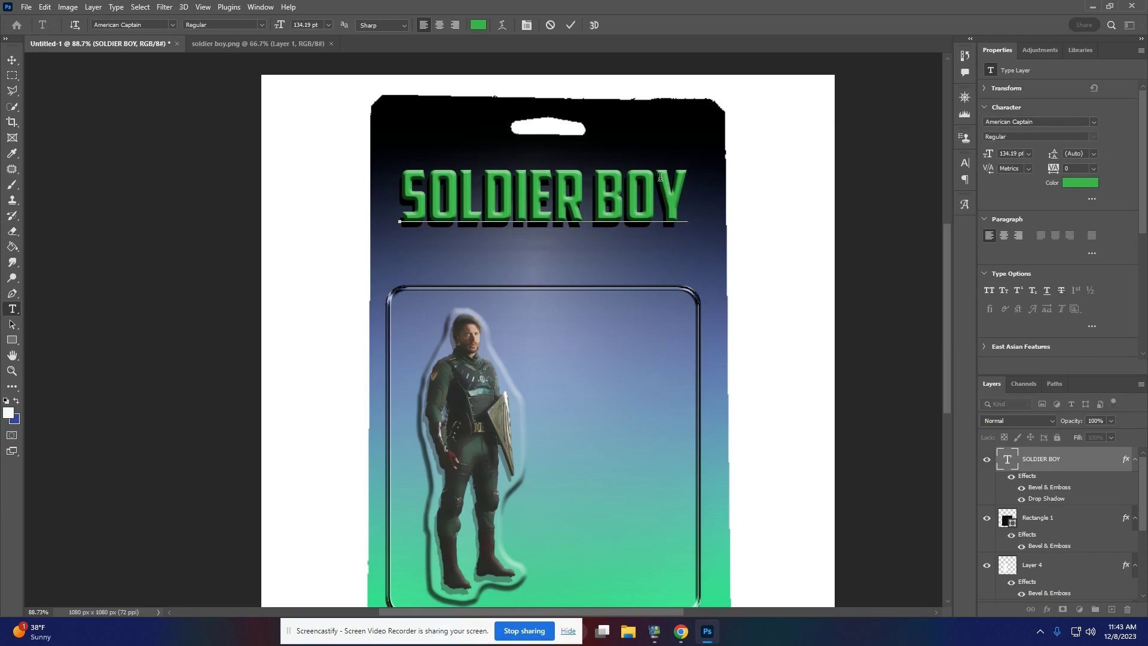
left_click(329, 29)
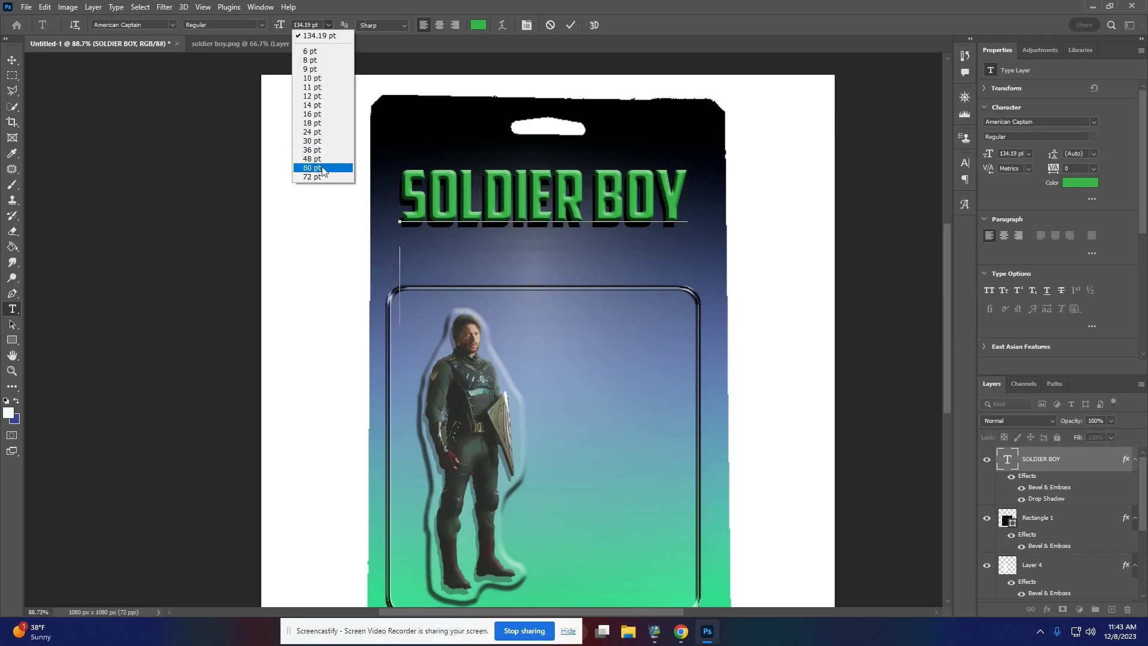
left_click(320, 176)
left_click(407, 272)
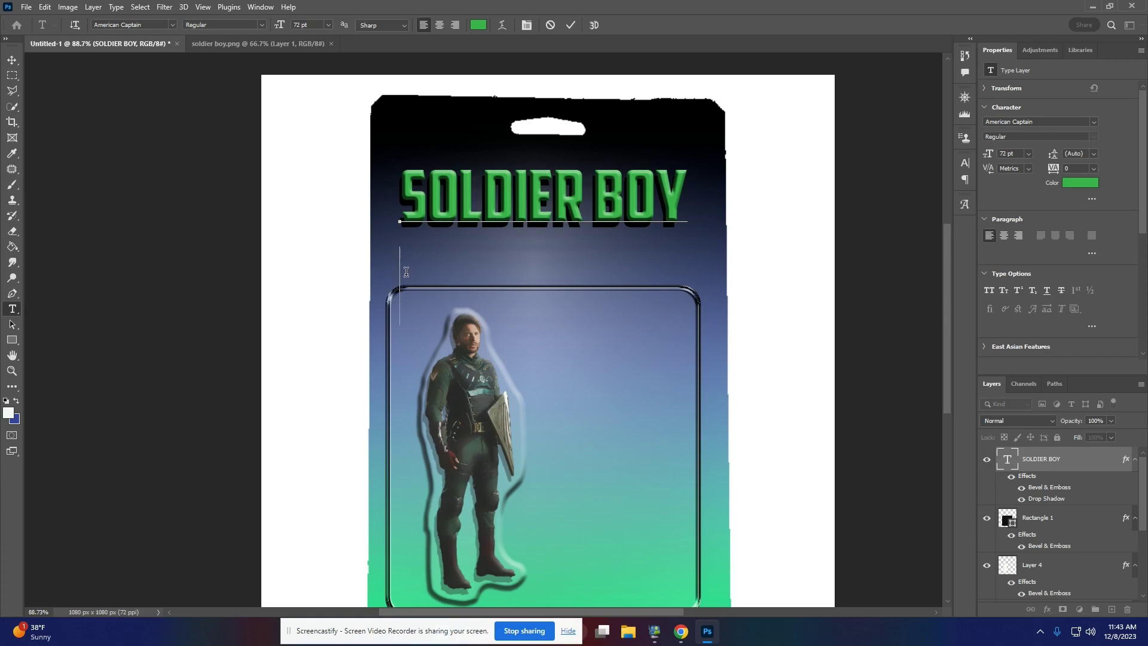
type("THE FIR")
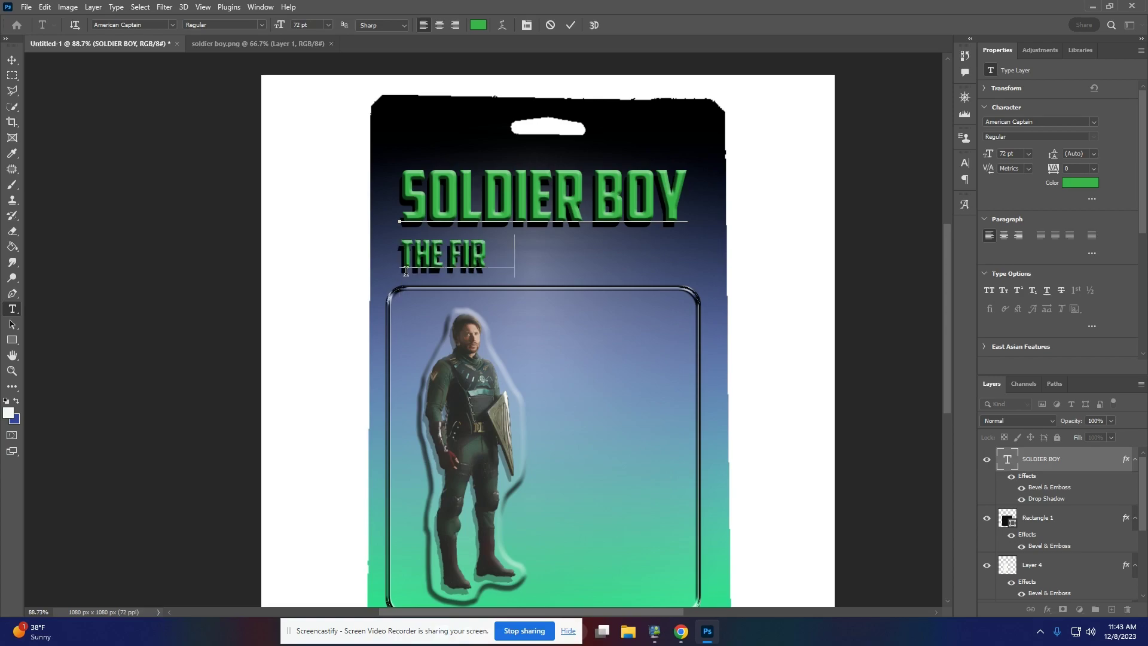
type("ST O")
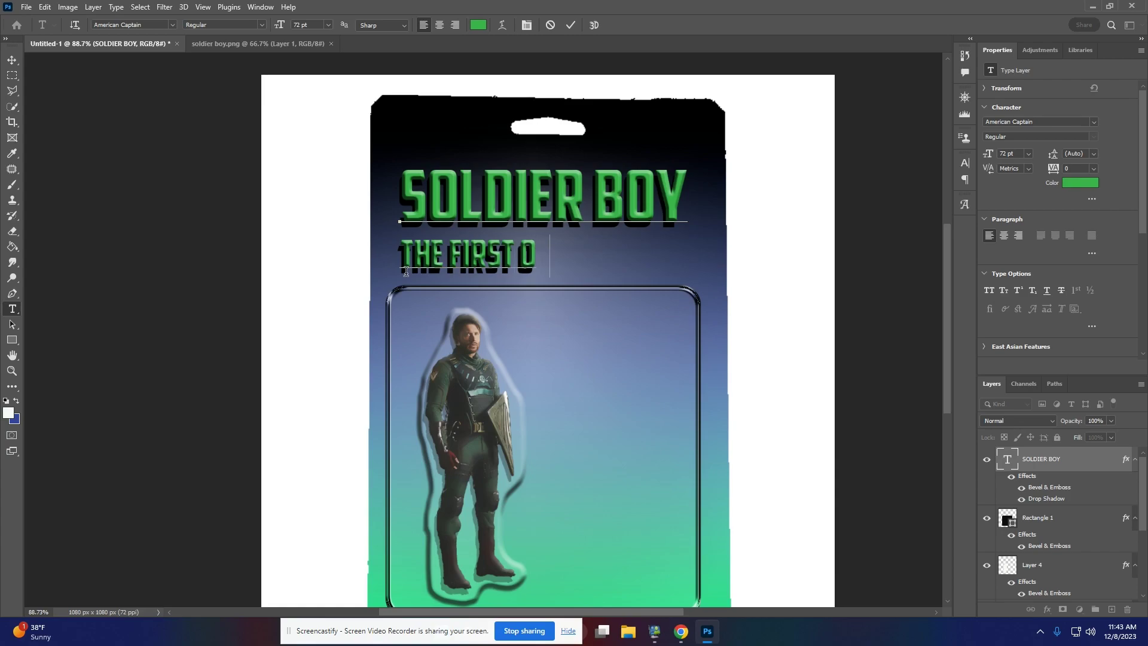
type("F THE SEVEN")
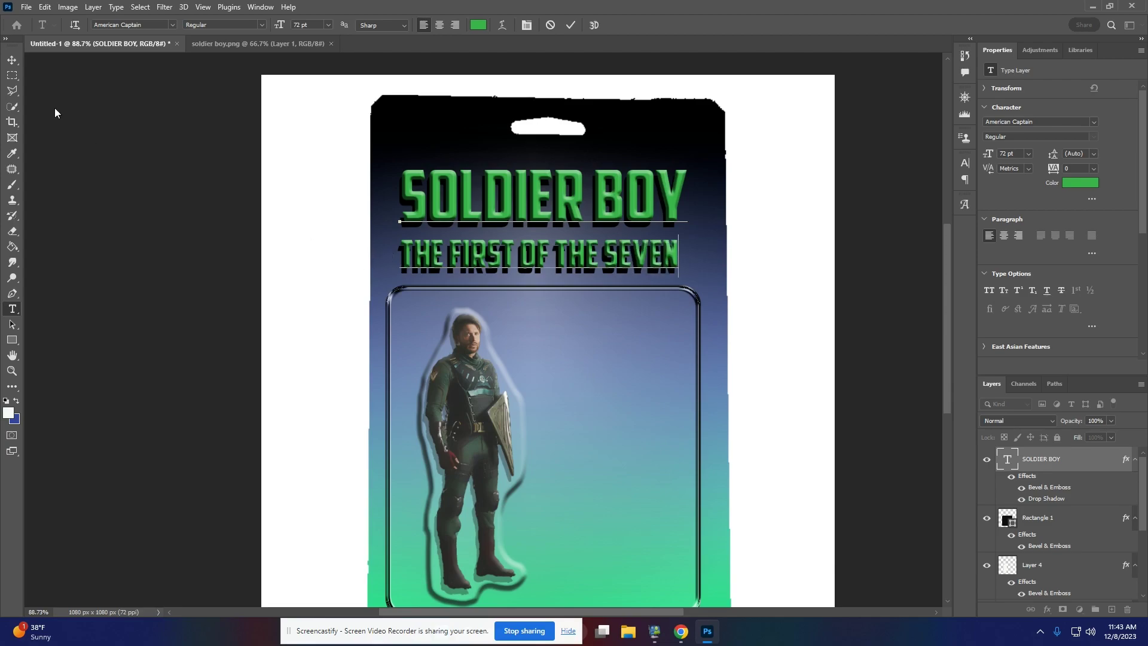
left_click(12, 60)
scroll(609, 420, "down", 1)
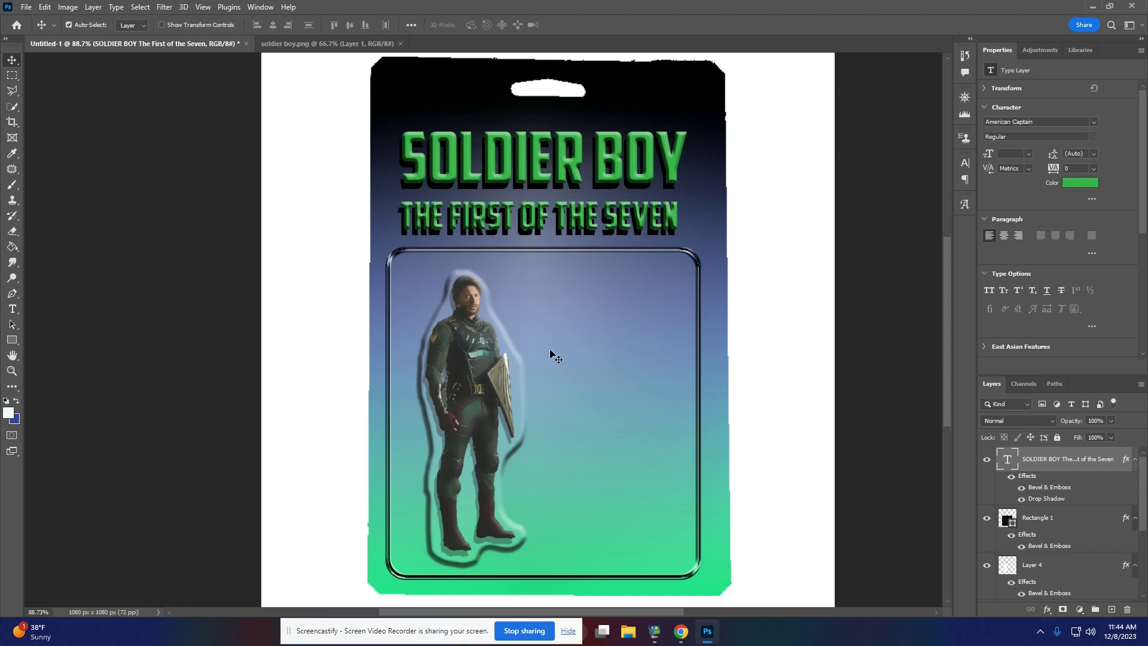
Apply Oil Paint to Layer 3 with Cleanliness 0.9 and Stylization 1.0
scroll(1079, 490, "down", 3)
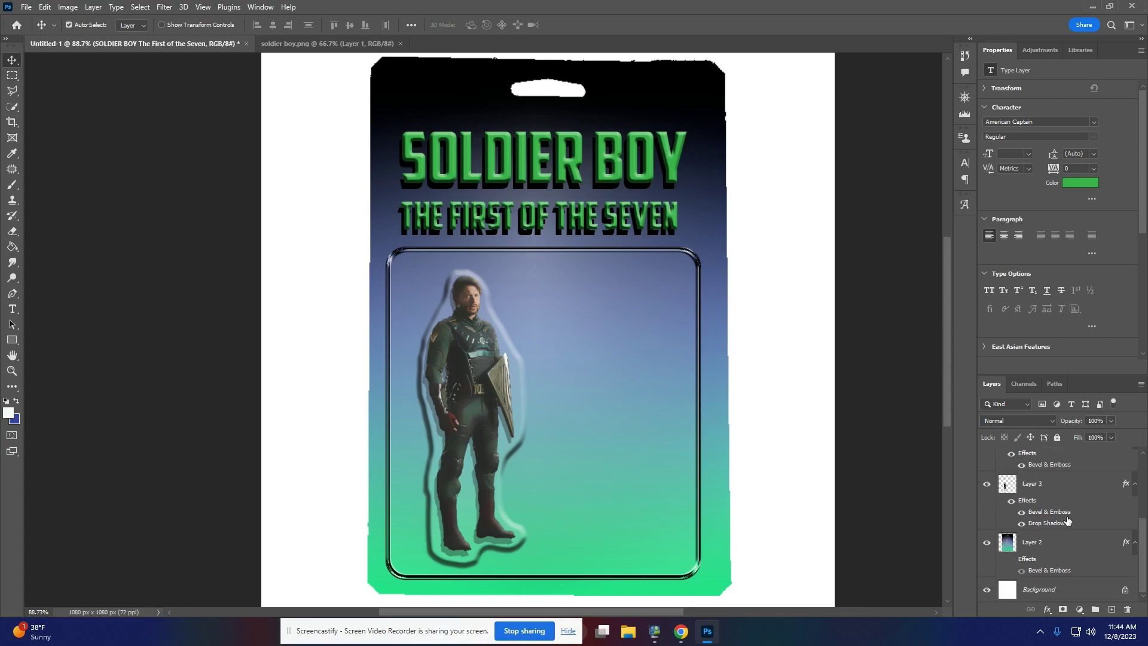
left_click(1058, 481)
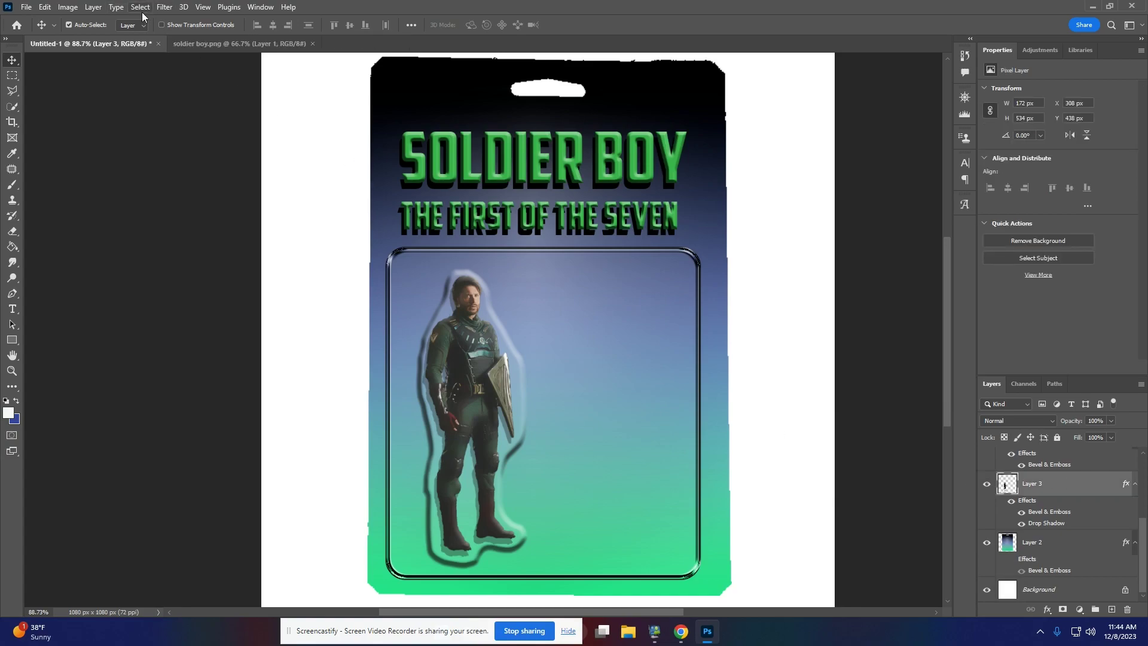
left_click(164, 7)
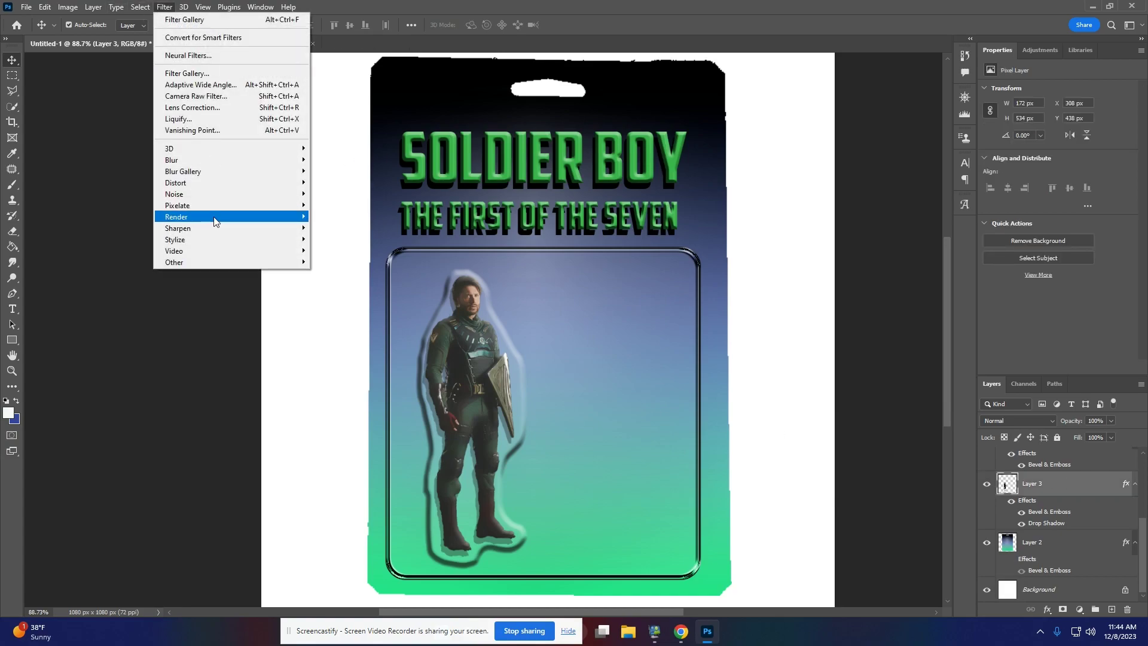
mouse_move(214, 221)
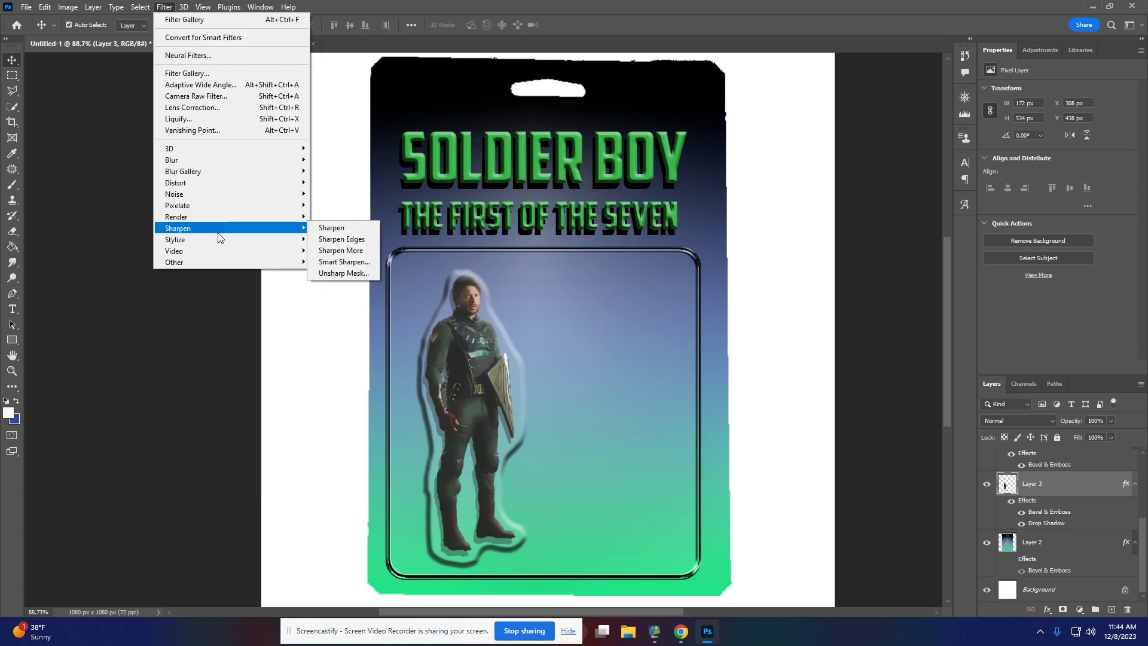
mouse_move(224, 241)
left_click(335, 284)
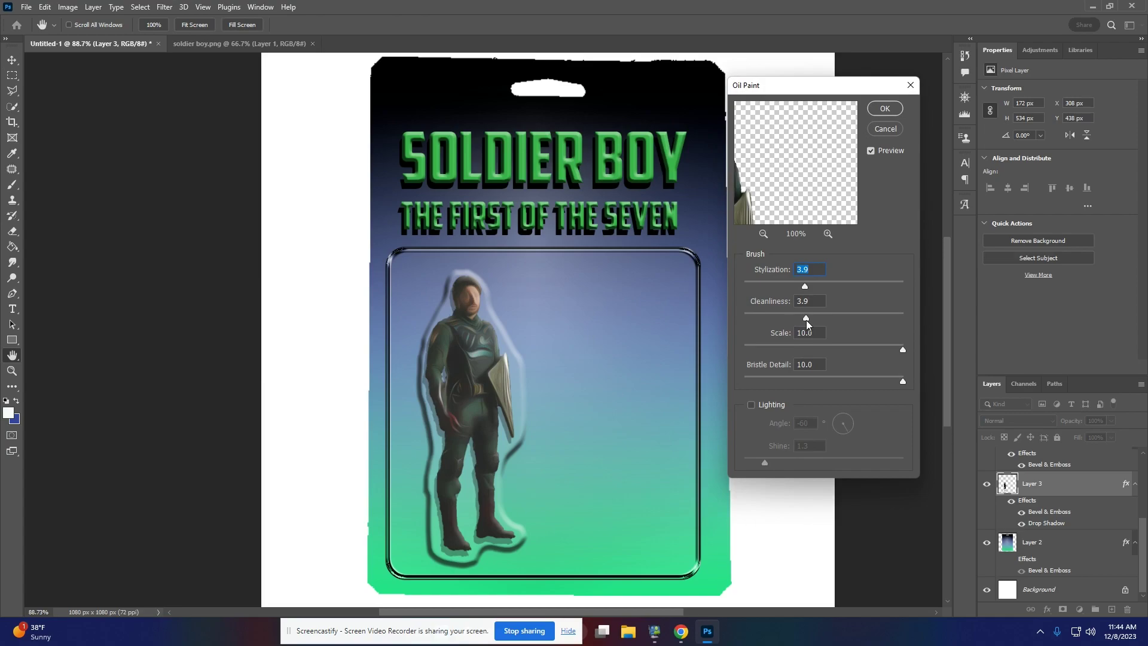
left_click_drag(795, 319, 755, 285)
left_click(770, 317)
left_click_drag(770, 317, 758, 317)
left_click(758, 289)
left_click(885, 109)
scroll(455, 362, "up", 5)
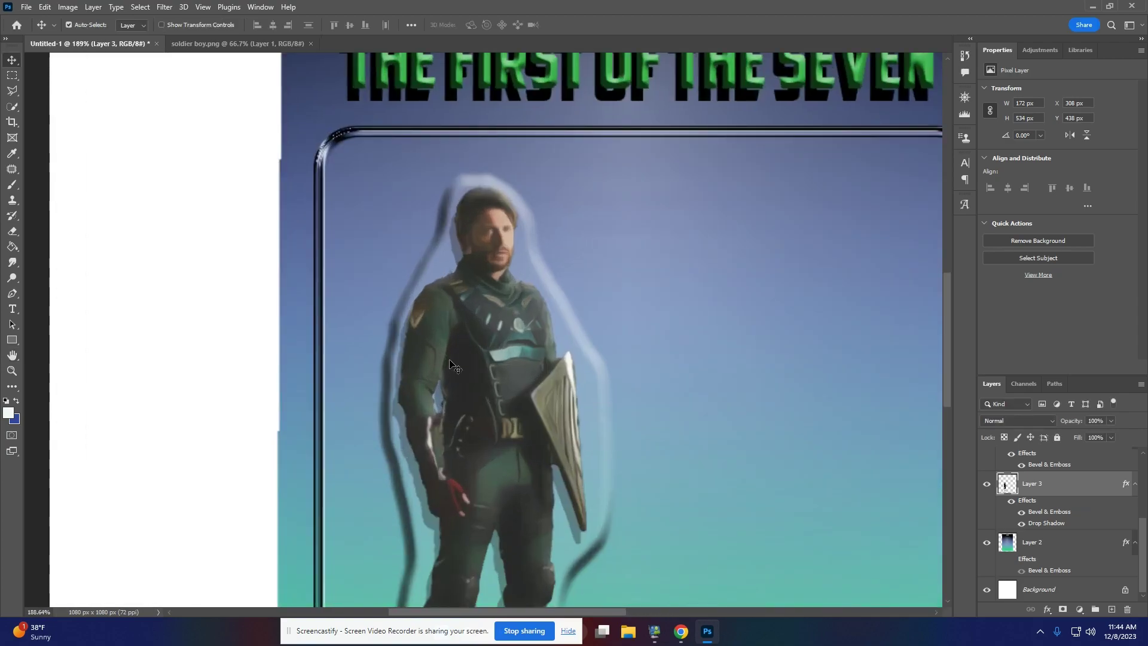
Rerun Oil Paint on the figure with lighter settings: Stylization 0.5, Cleanliness 0.6
left_click(45, 7)
left_click(181, 16)
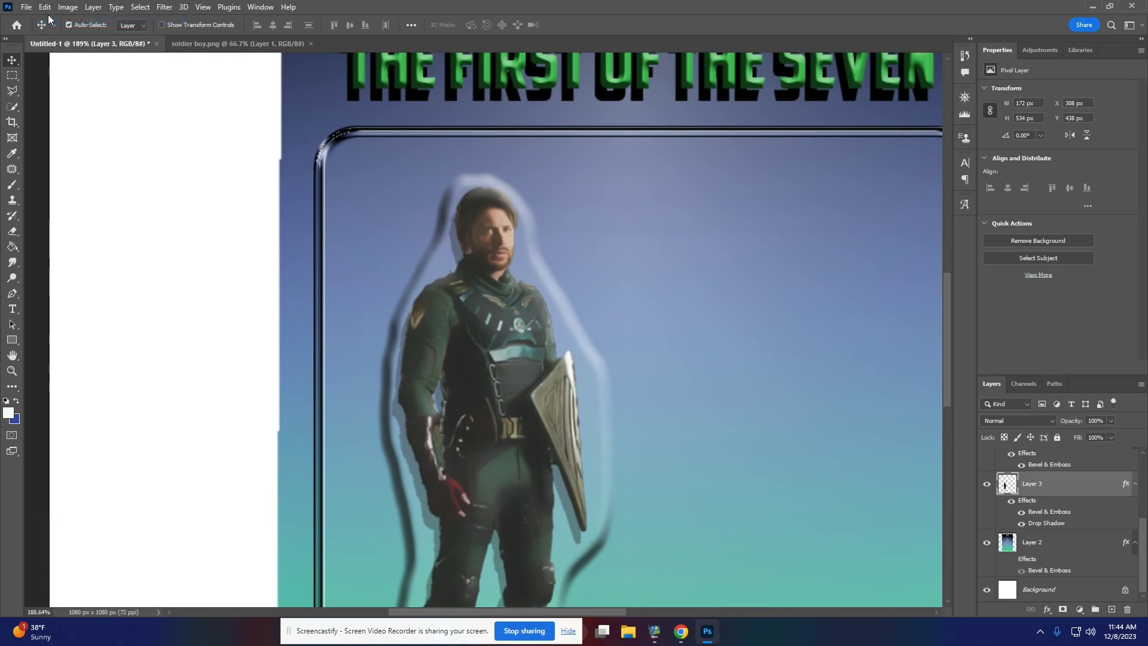
left_click(163, 8)
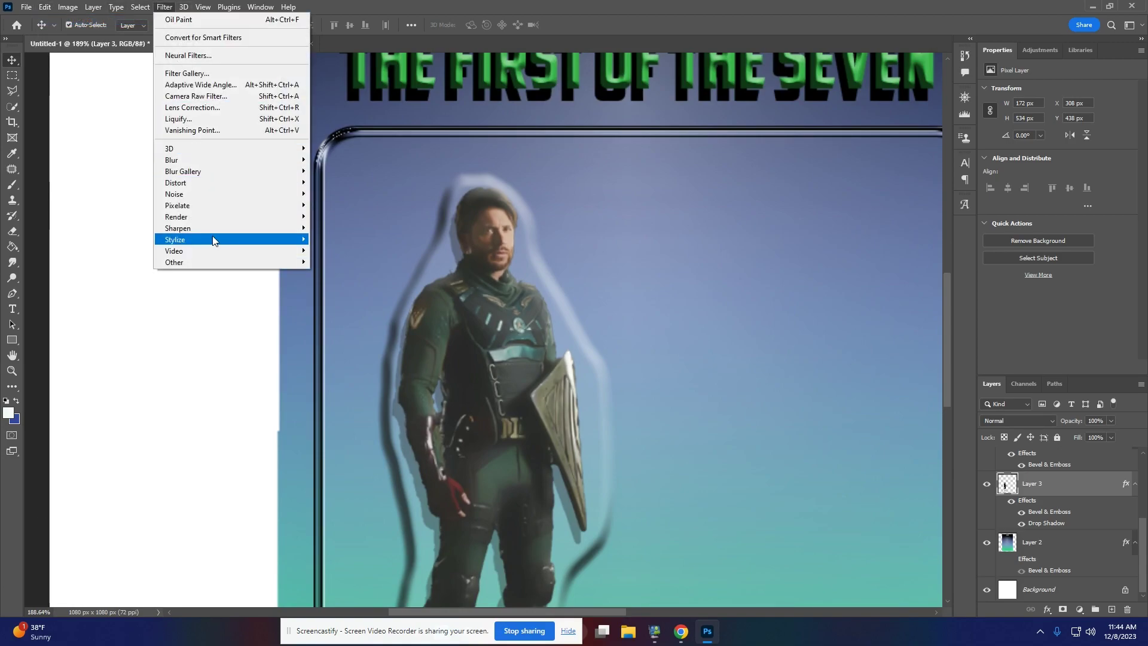
mouse_move(213, 240)
left_click(338, 285)
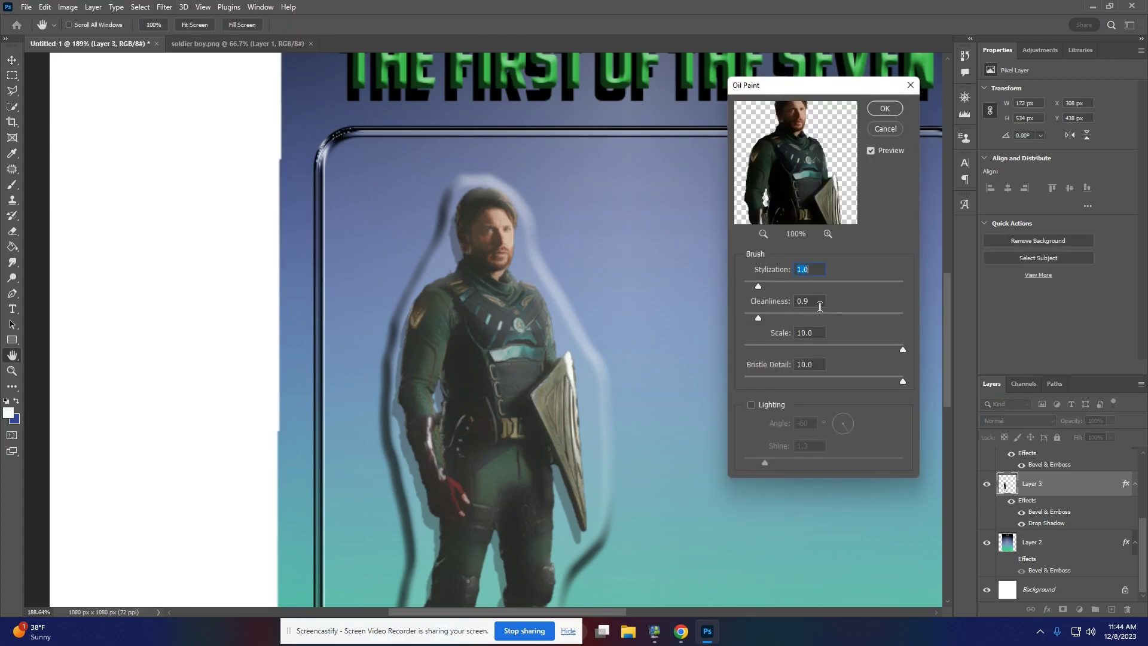
left_click(751, 286)
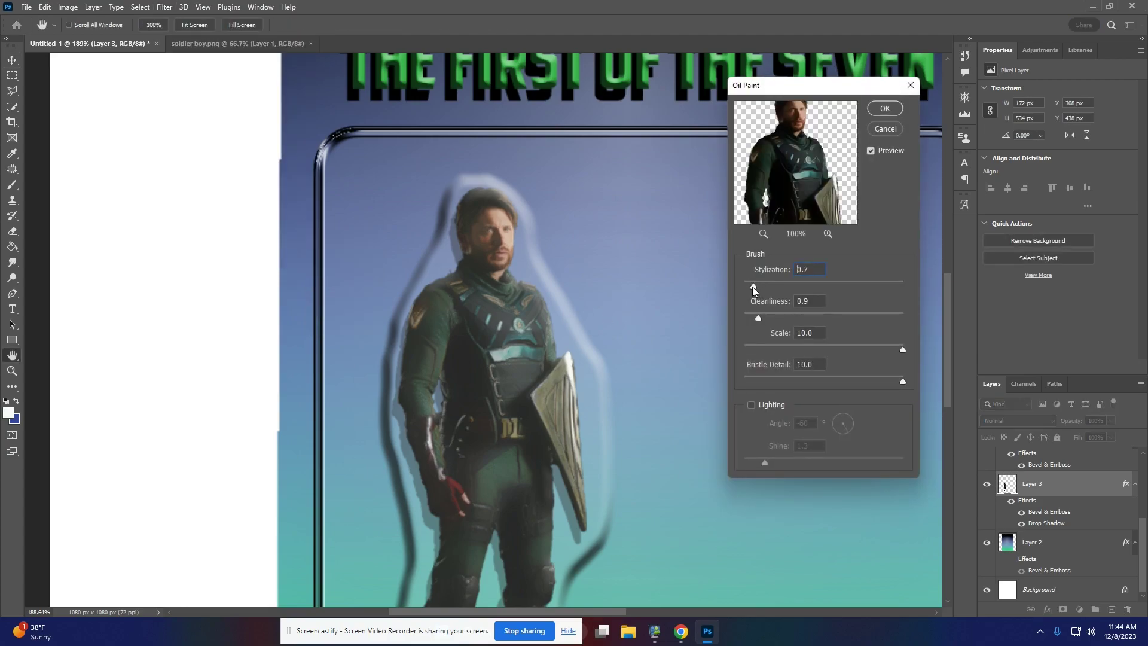
left_click(755, 318)
left_click(885, 108)
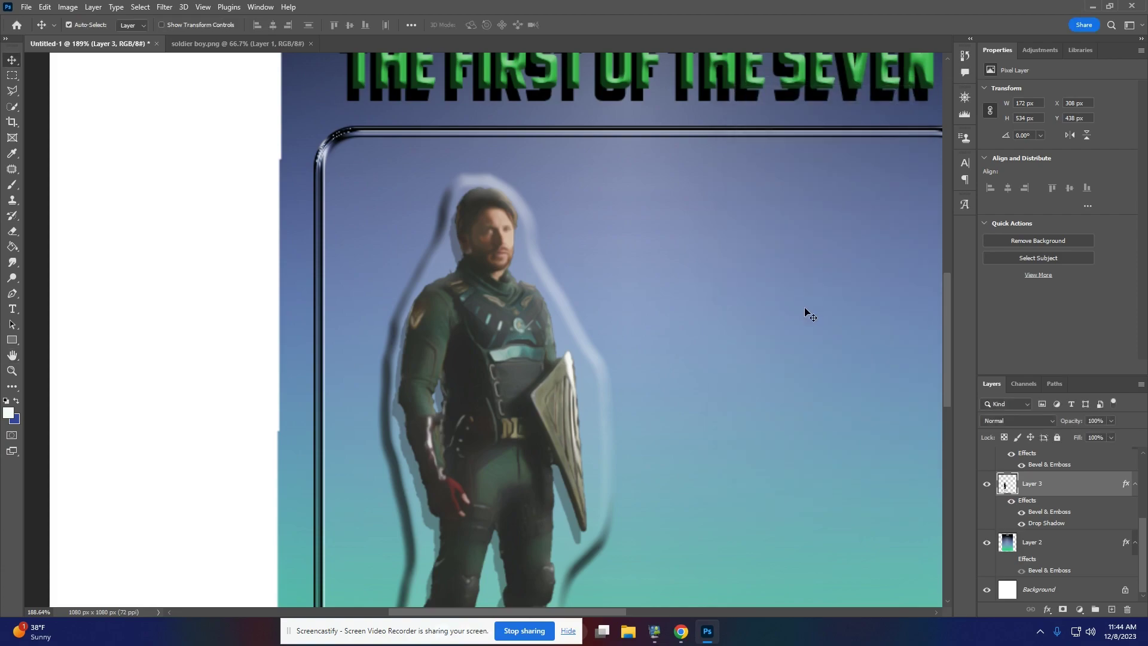
scroll(805, 312, "down", 6)
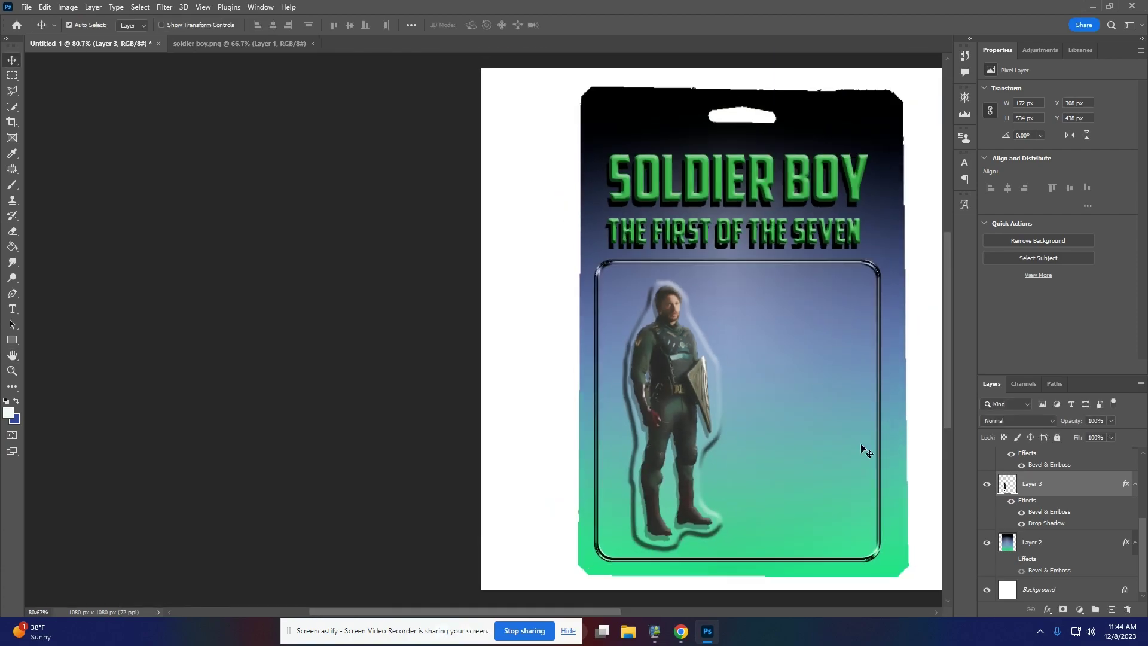
Close the soldier boy.png document, leaving only Untitled-1 open
left_click_drag(580, 608, 641, 607)
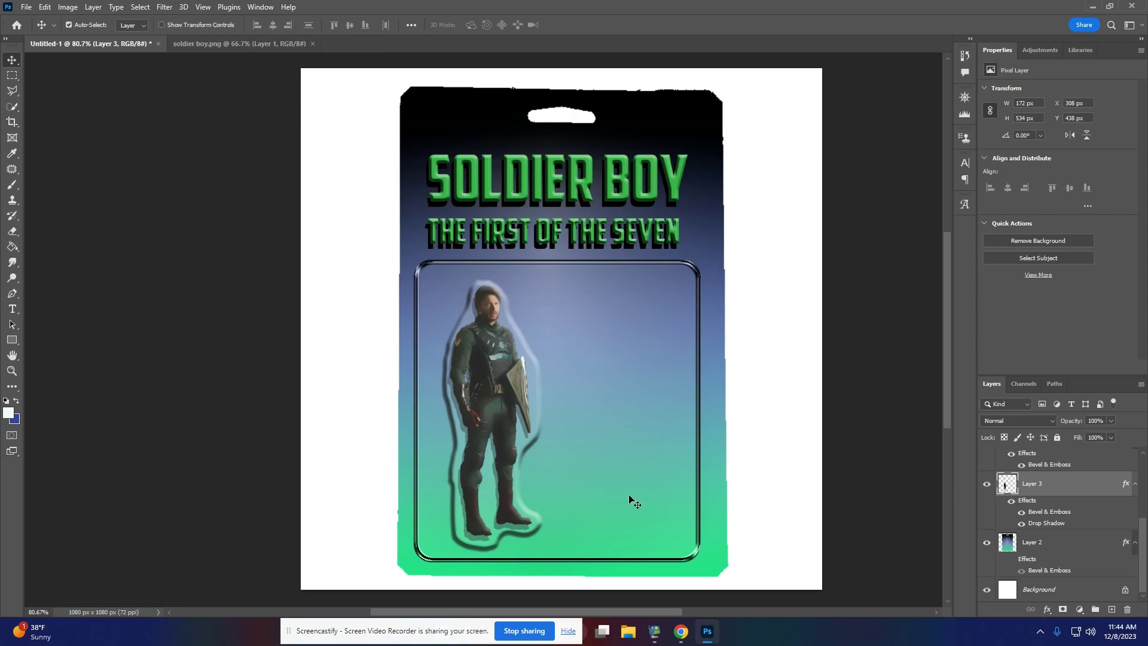
left_click(271, 45)
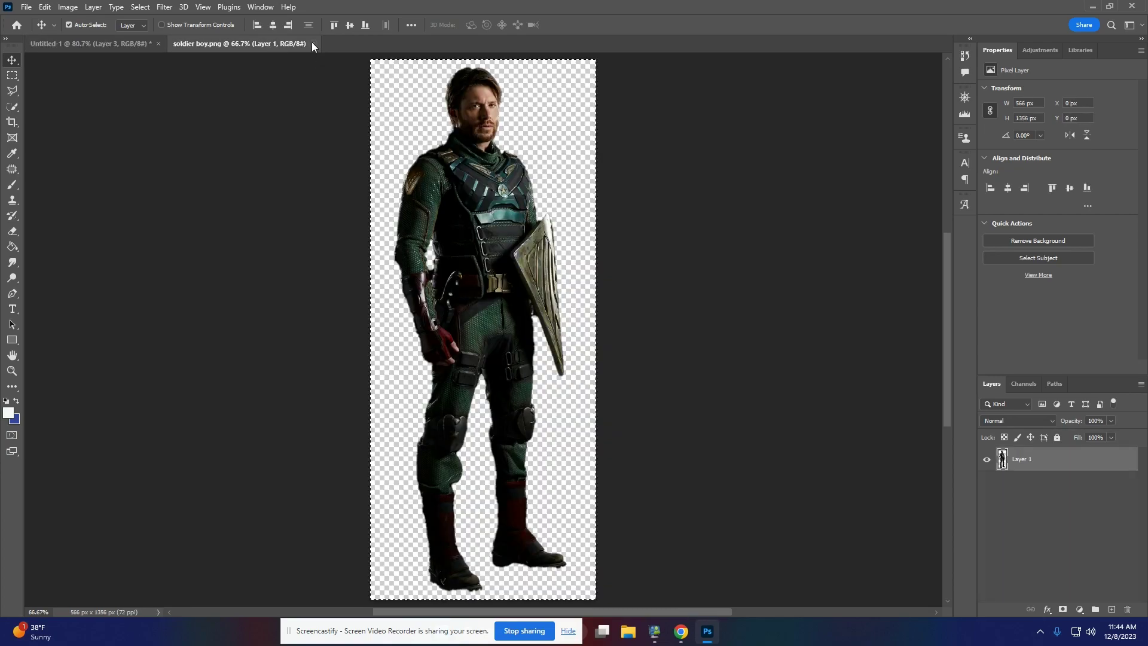
left_click(312, 44)
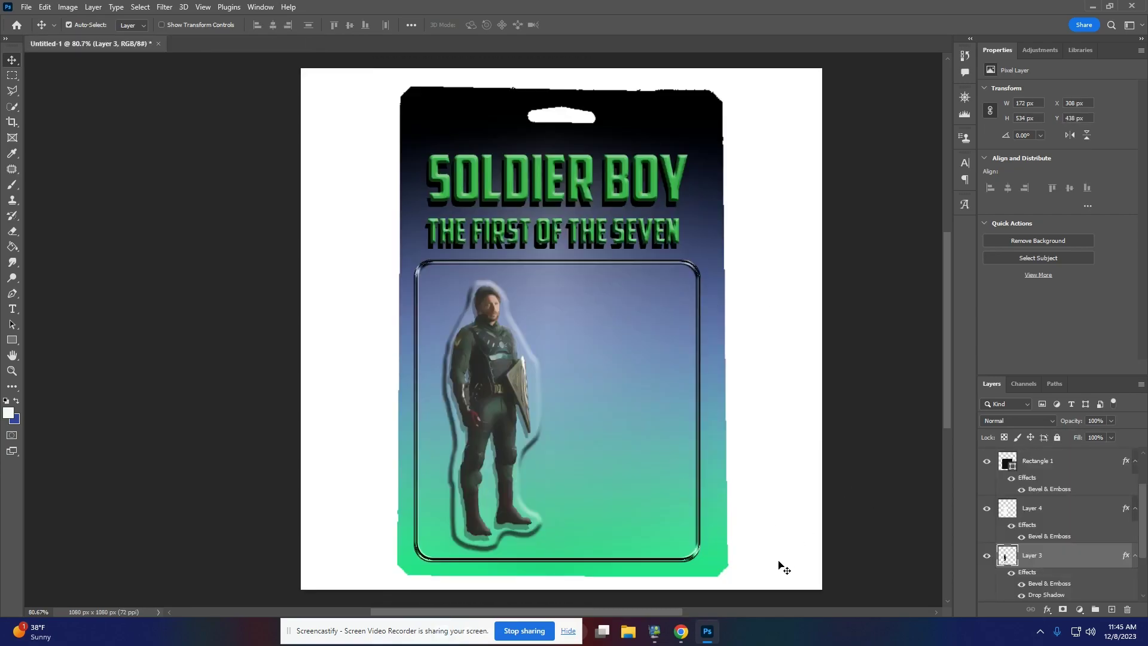
Flatten the image and save it to the Desktop as PNG 'Your name and Demo.png'
left_click(94, 7)
left_click(170, 473)
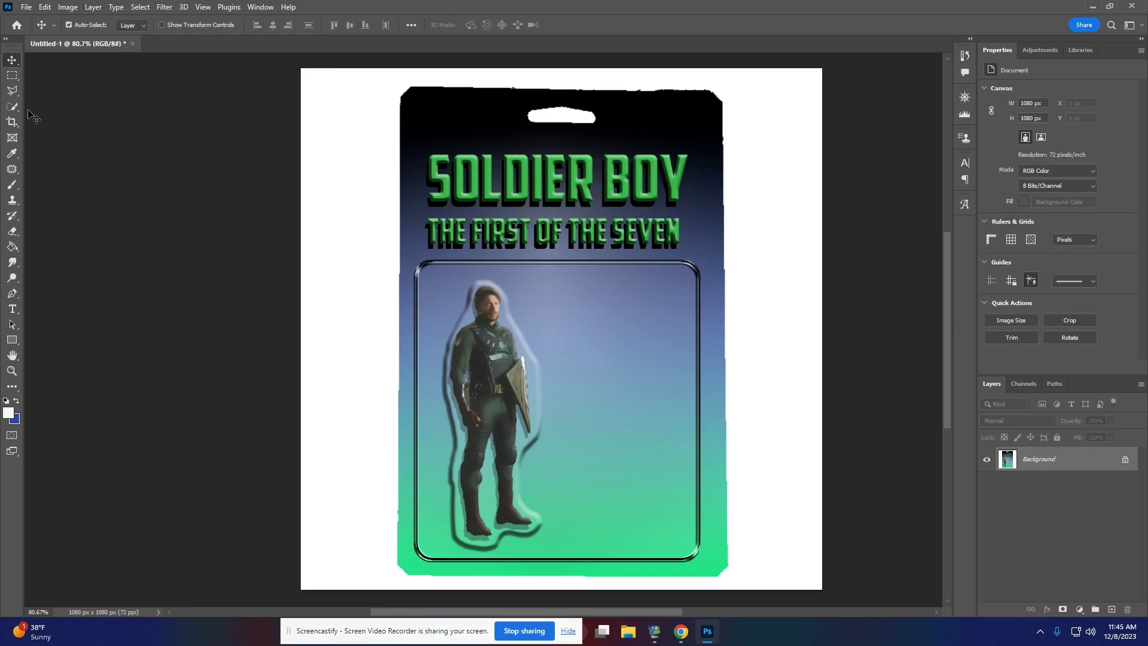
left_click(25, 8)
left_click(42, 154)
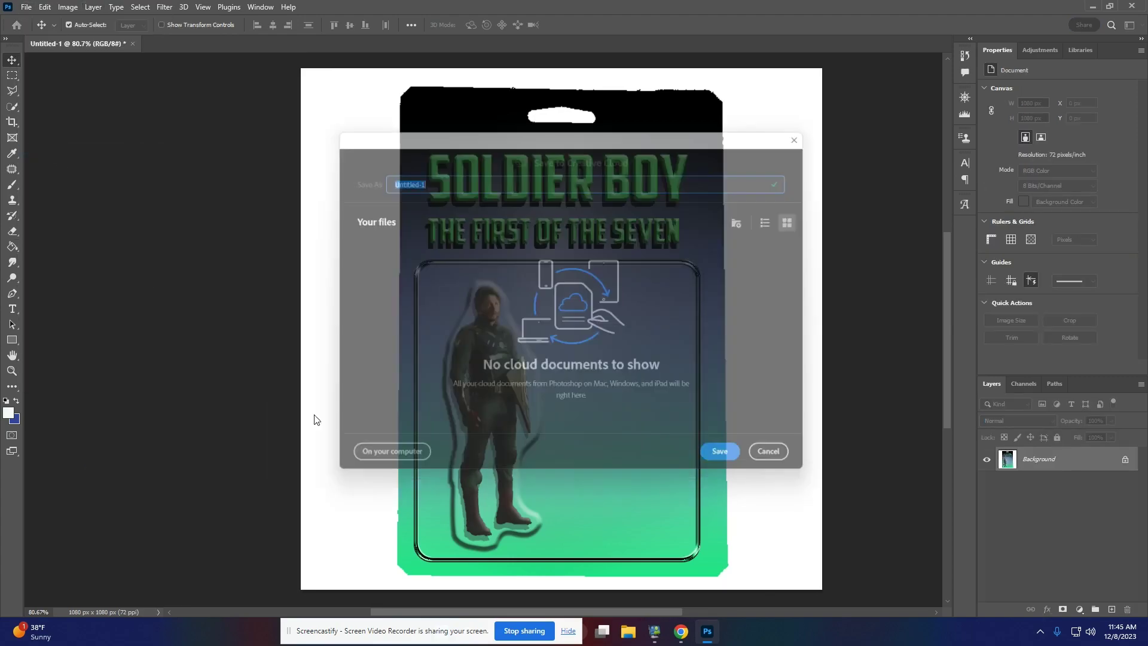
left_click(403, 466)
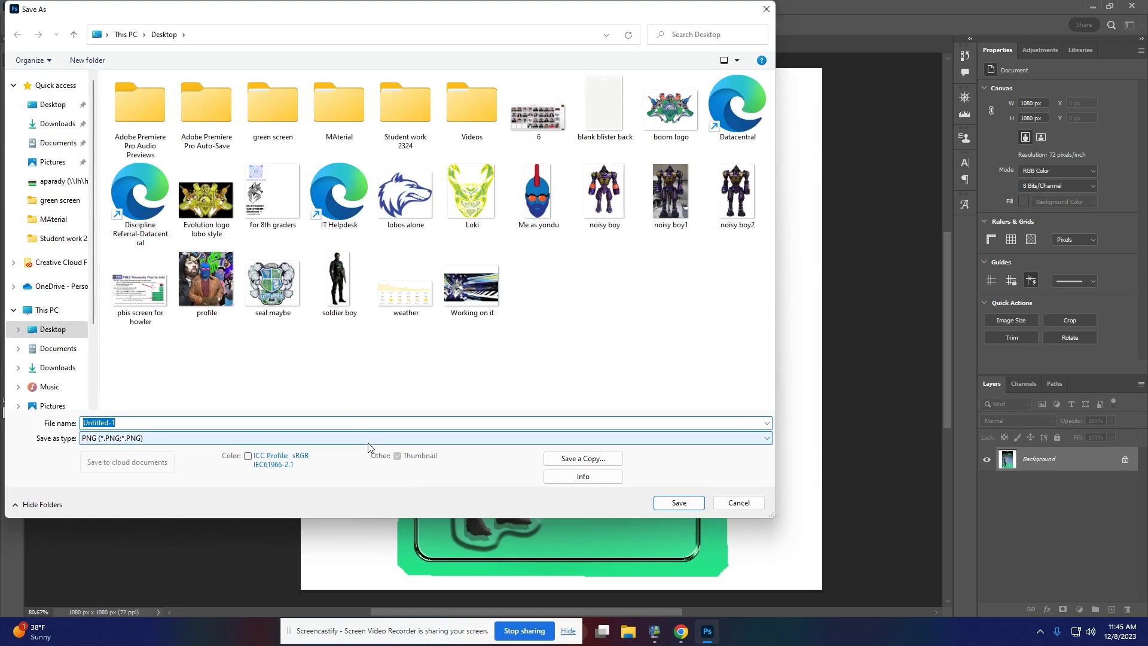
type("Your name and Demo")
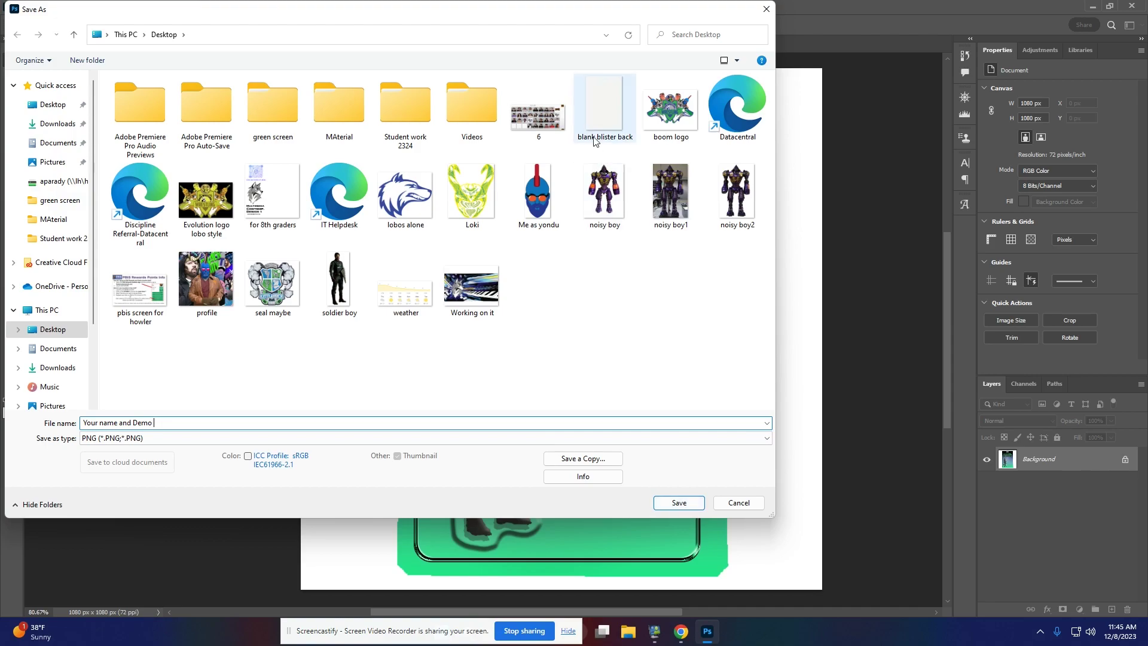
left_click(680, 504)
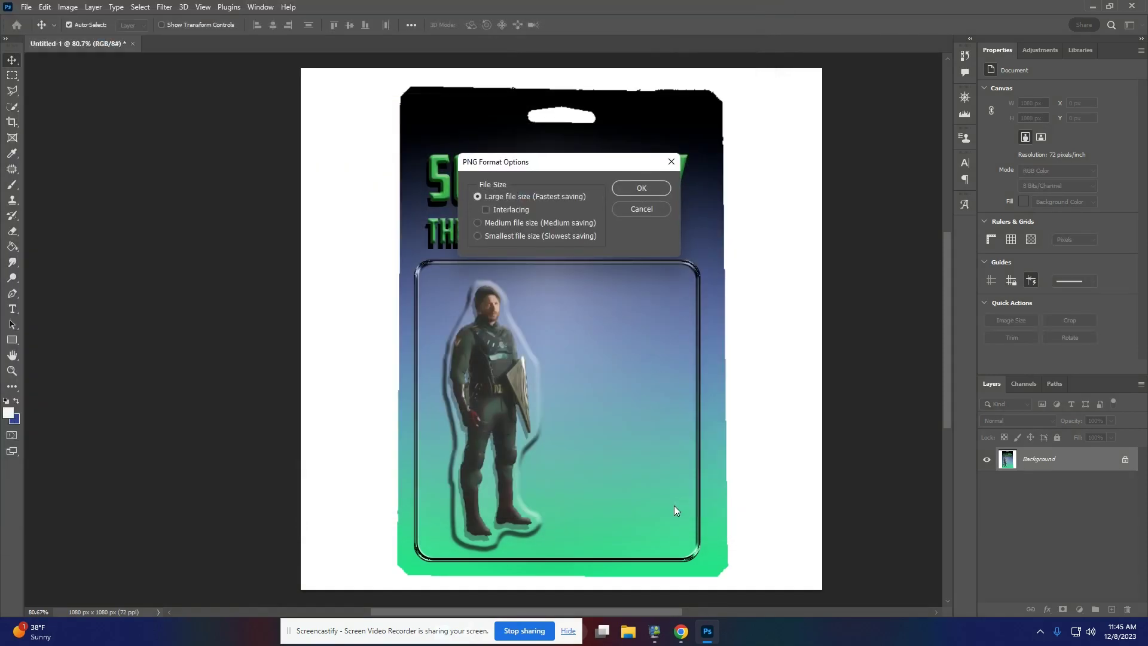
left_click(650, 191)
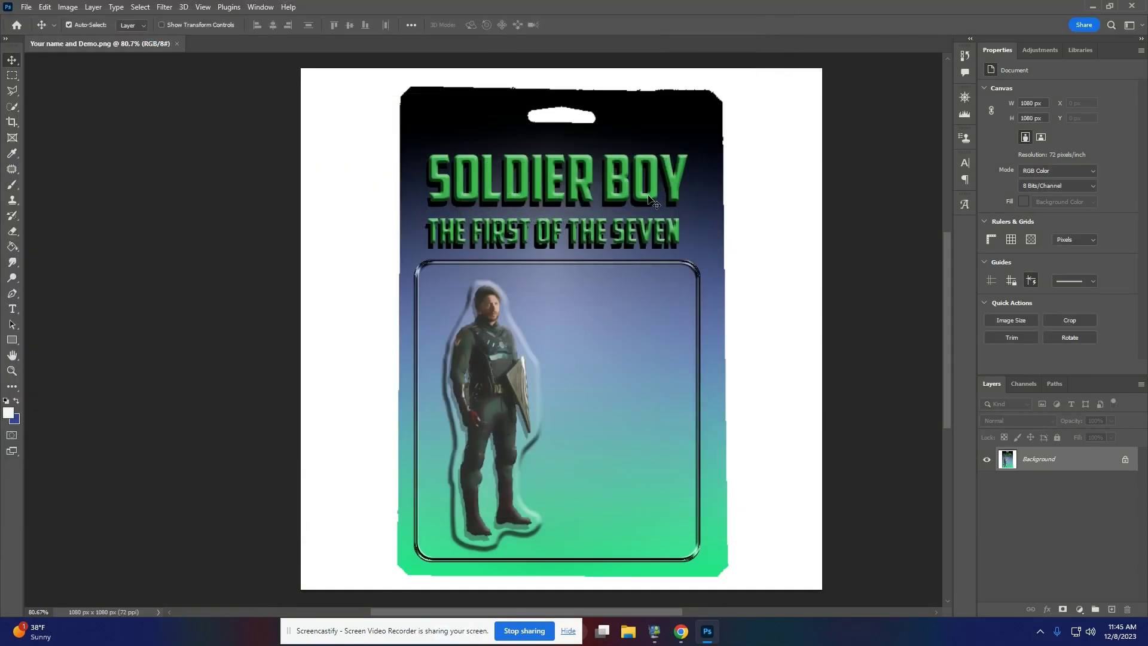